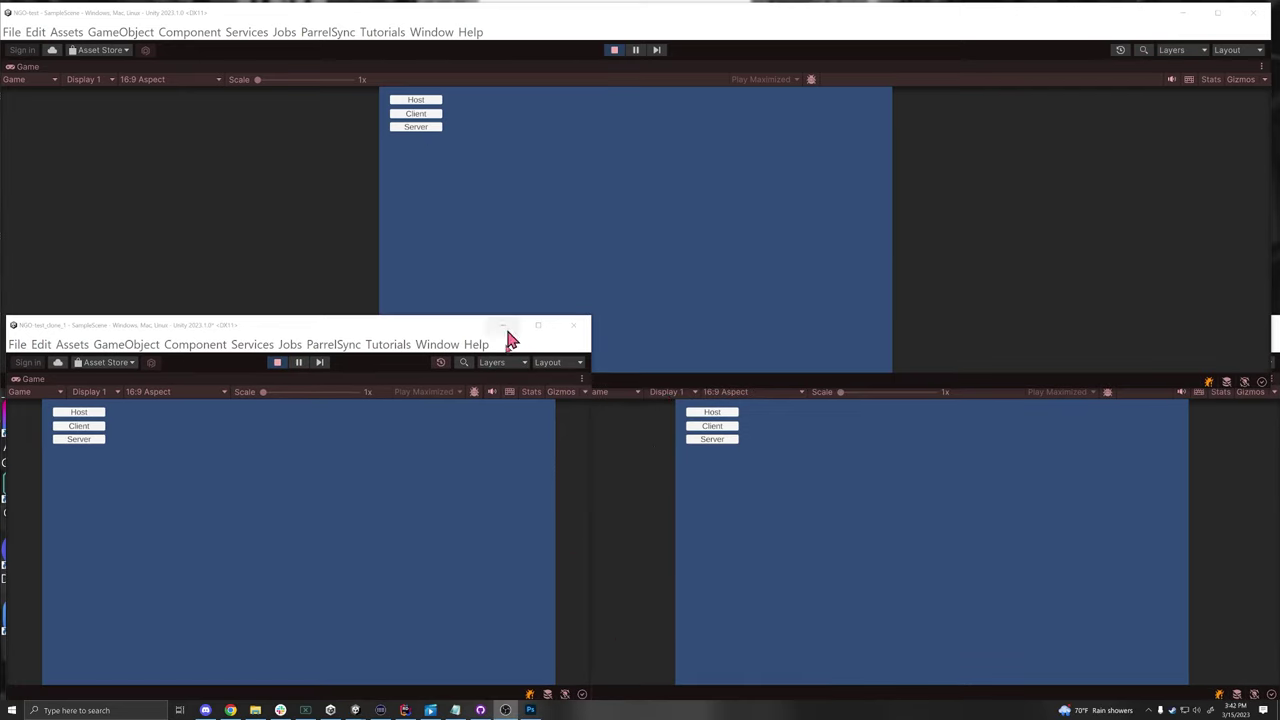
Start the game as server in the main editor and join as a client from both clones.
{"action": "left_click", "coordinate": [414, 127]}
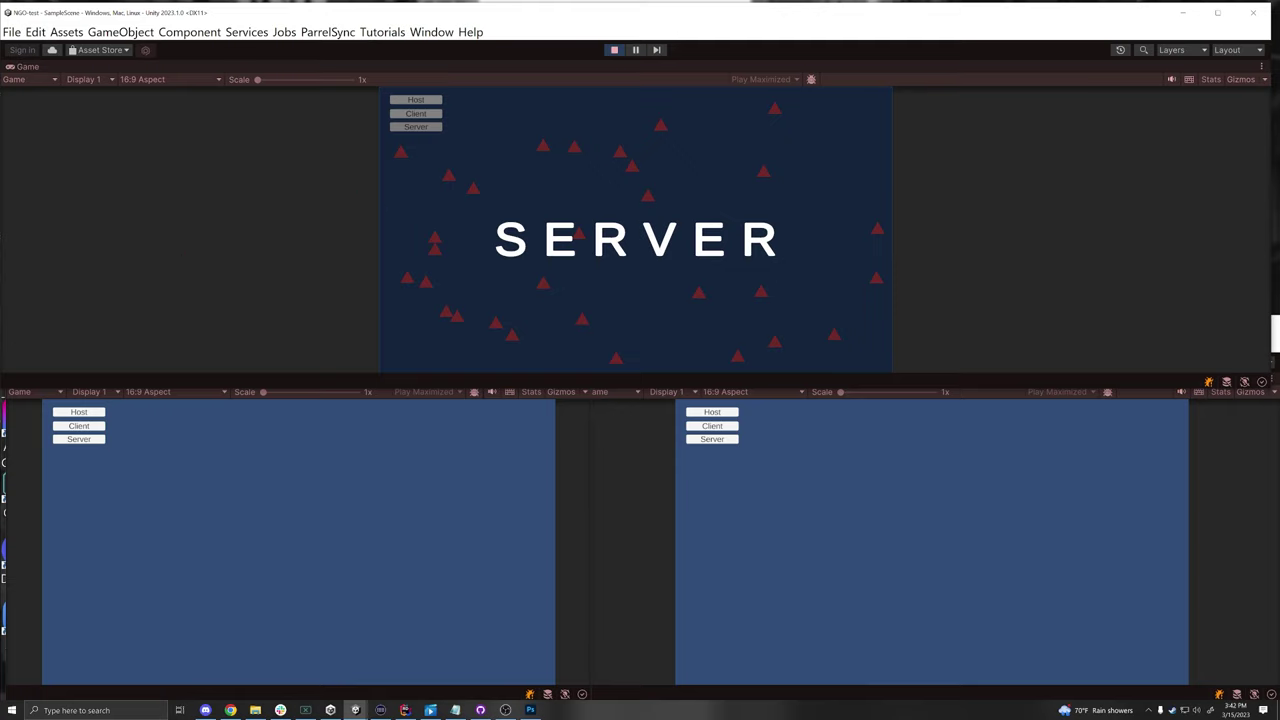
{"action": "left_click", "coordinate": [108, 443]}
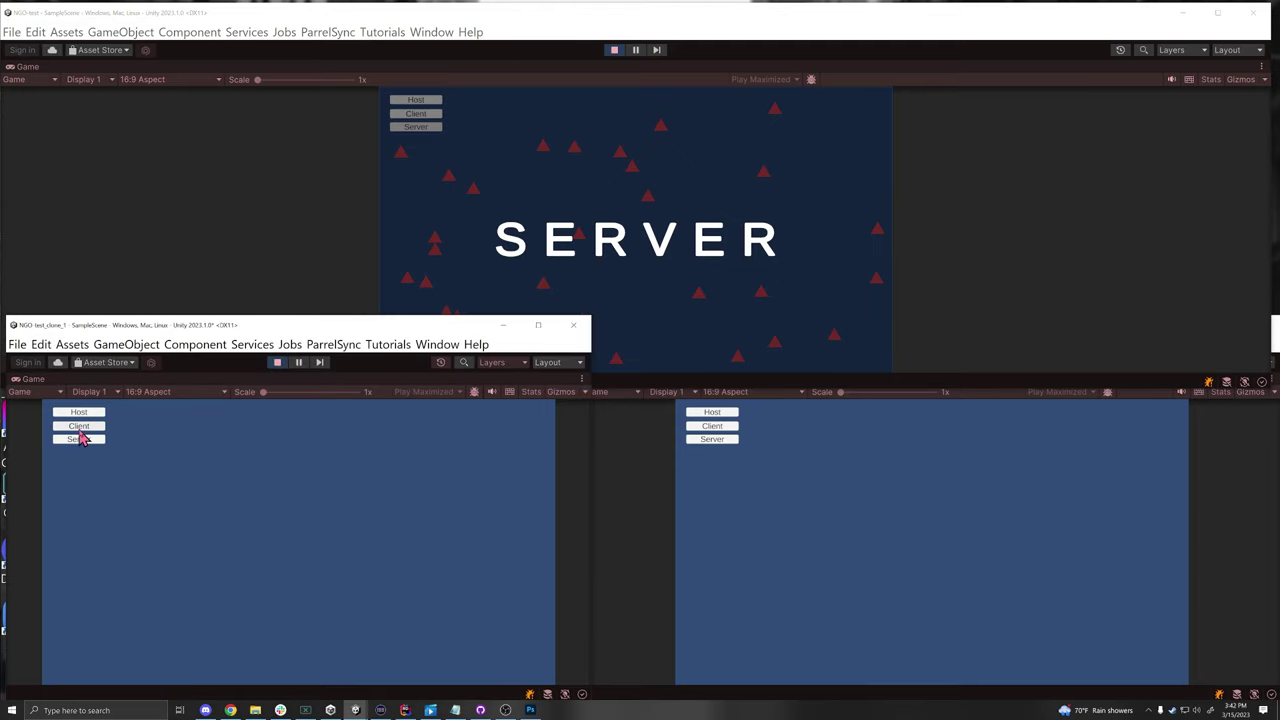
{"action": "left_click", "coordinate": [80, 429]}
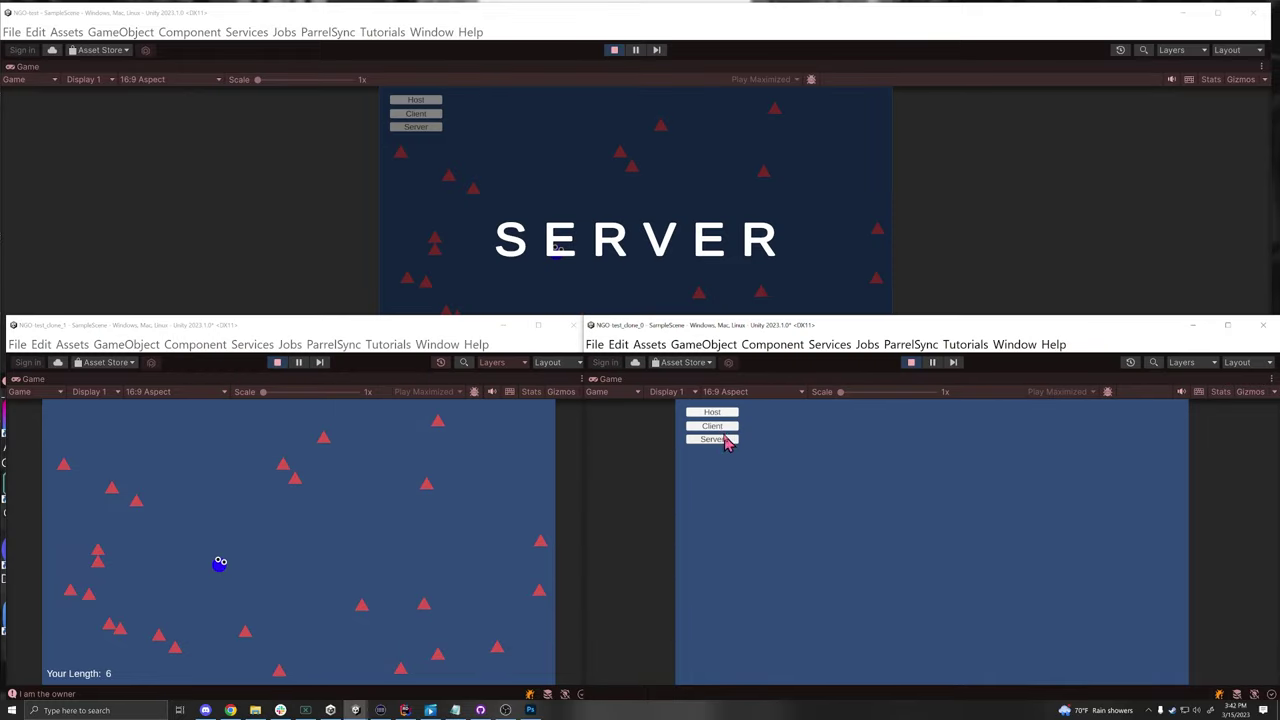
{"action": "left_click", "coordinate": [719, 427]}
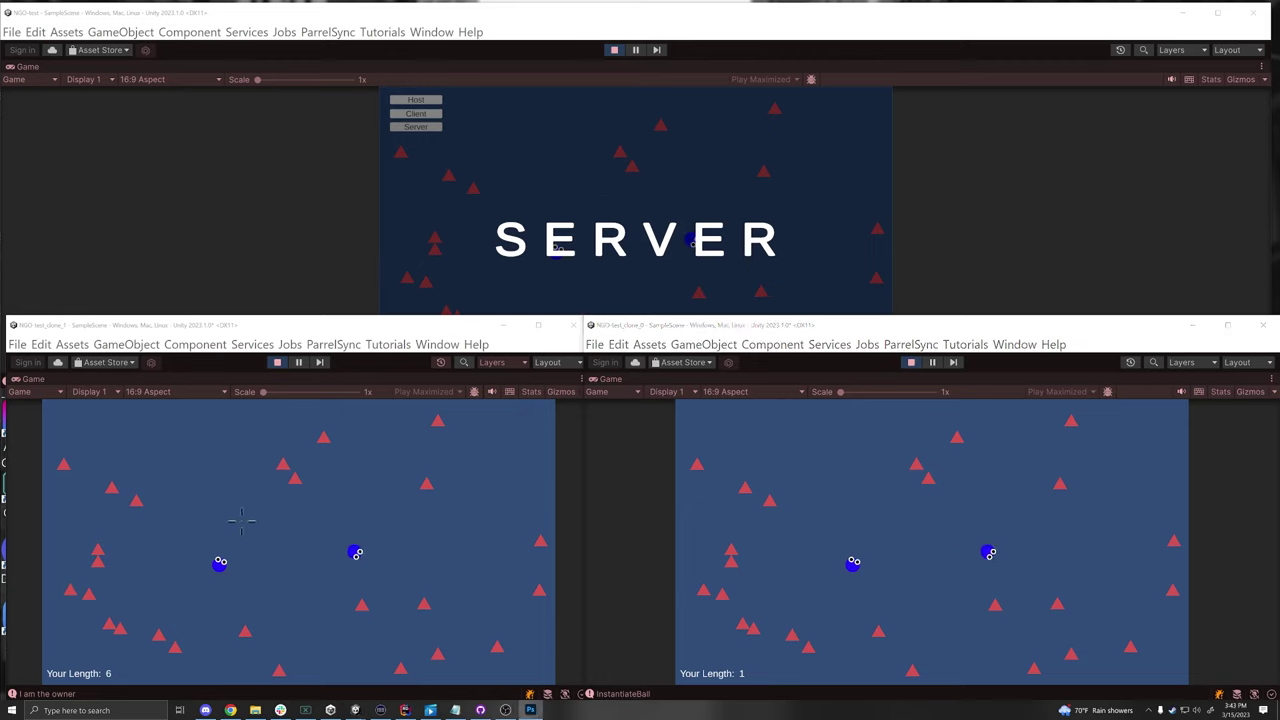
{"action": "mouse_move", "coordinate": [242, 520]}
{"action": "left_mouse_down"}
{"action": "mouse_move", "coordinate": [176, 551]}
{"action": "mouse_move", "coordinate": [257, 609]}
{"action": "mouse_move", "coordinate": [235, 518]}
{"action": "left_mouse_up"}
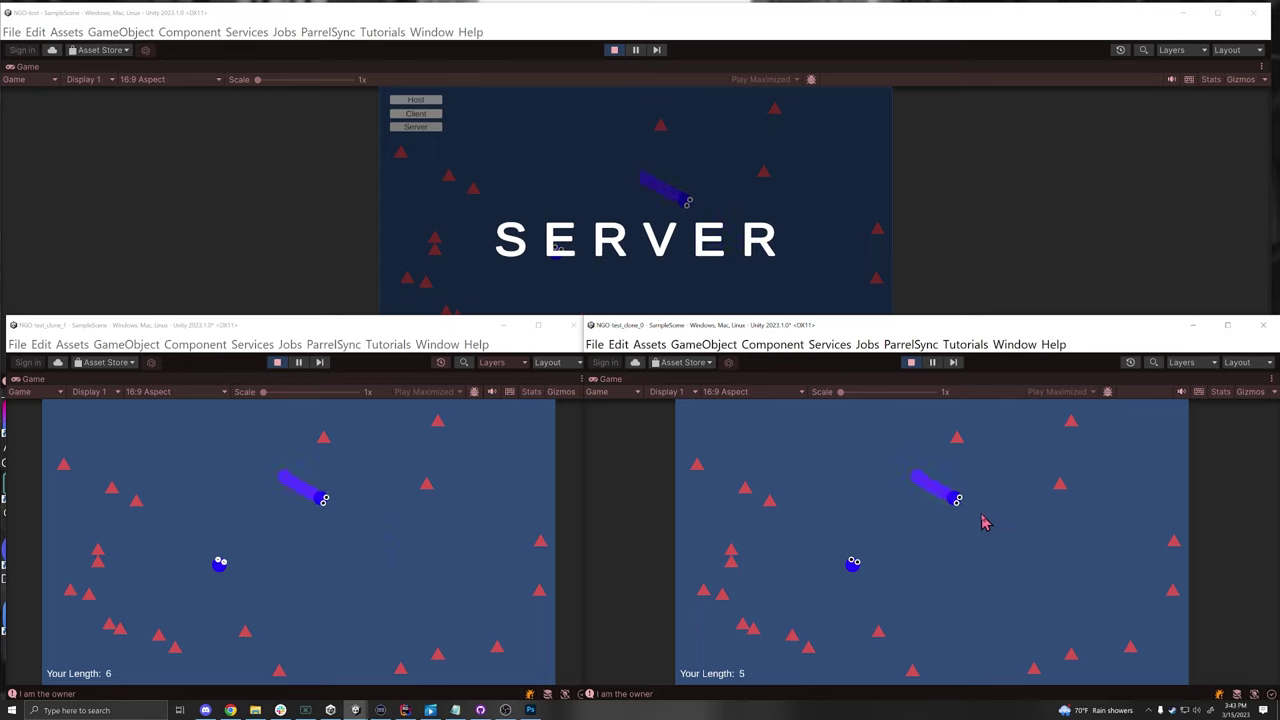
Stop the play sessions in both clone editors.
{"action": "key", "text": "super"}
{"action": "left_click", "coordinate": [457, 476]}
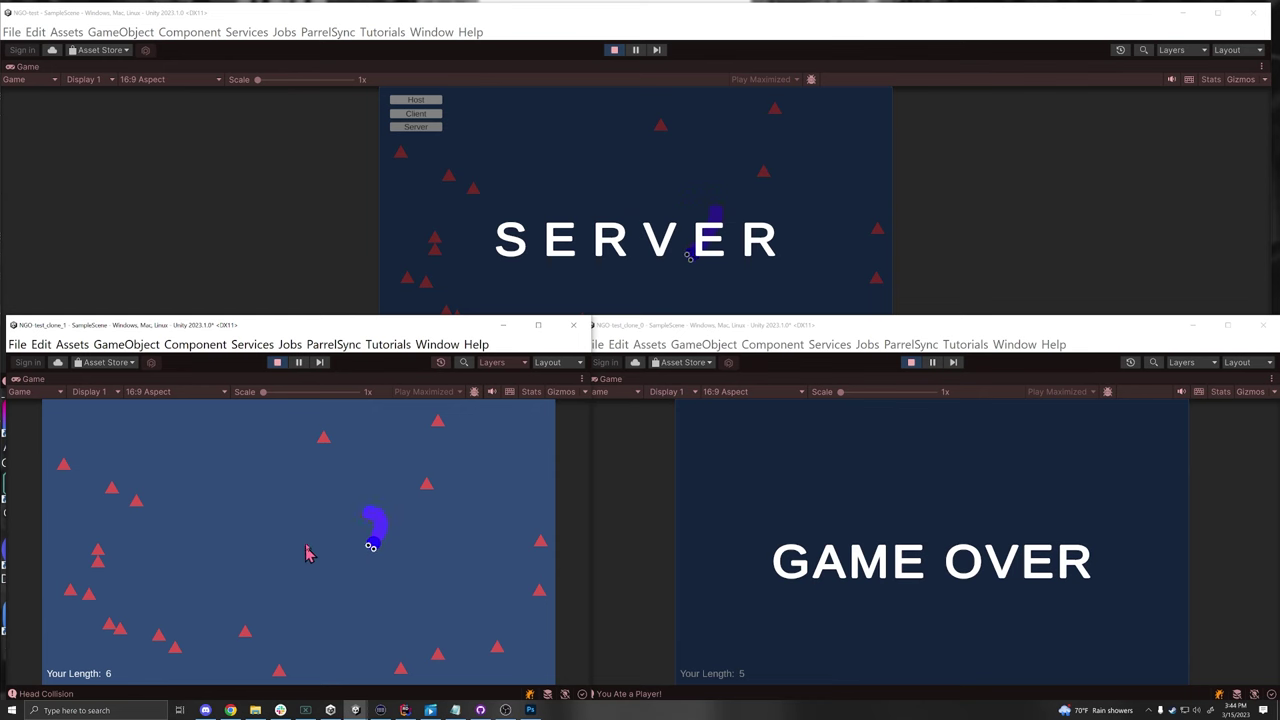
{"action": "key", "text": "super"}
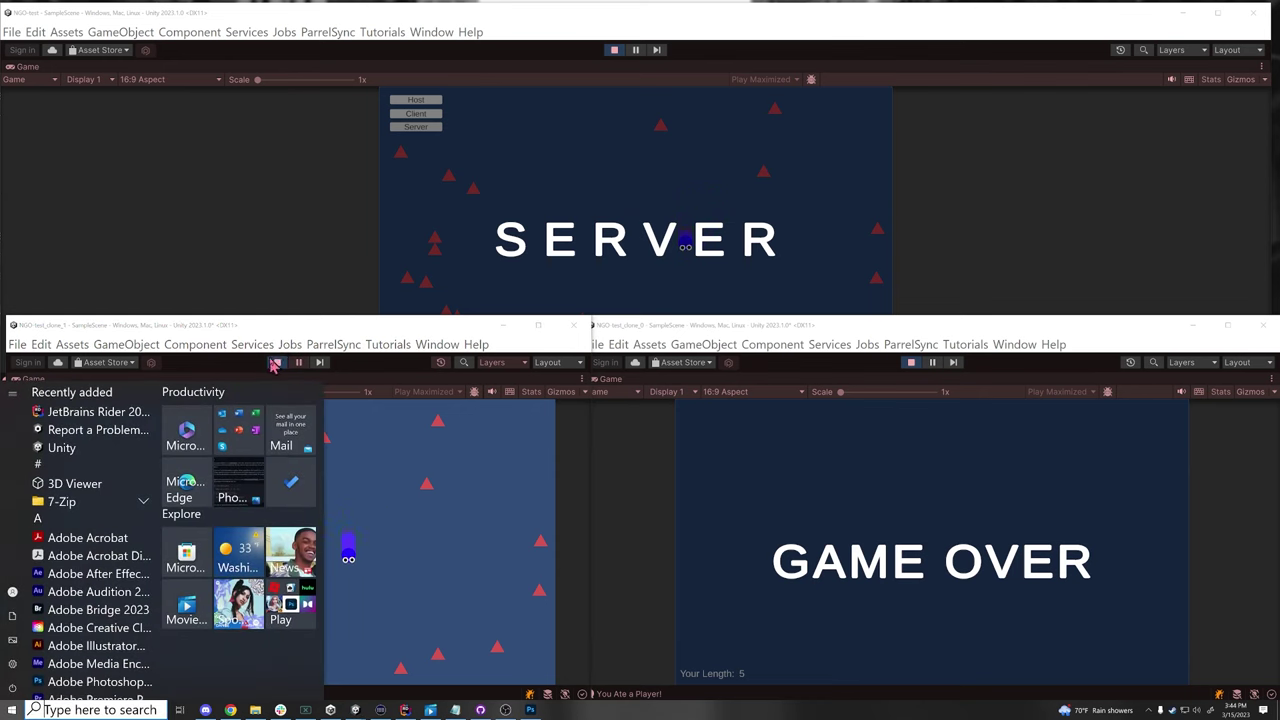
{"action": "left_click", "coordinate": [277, 362]}
{"action": "left_click", "coordinate": [908, 364]}
{"action": "left_click", "coordinate": [909, 363]}
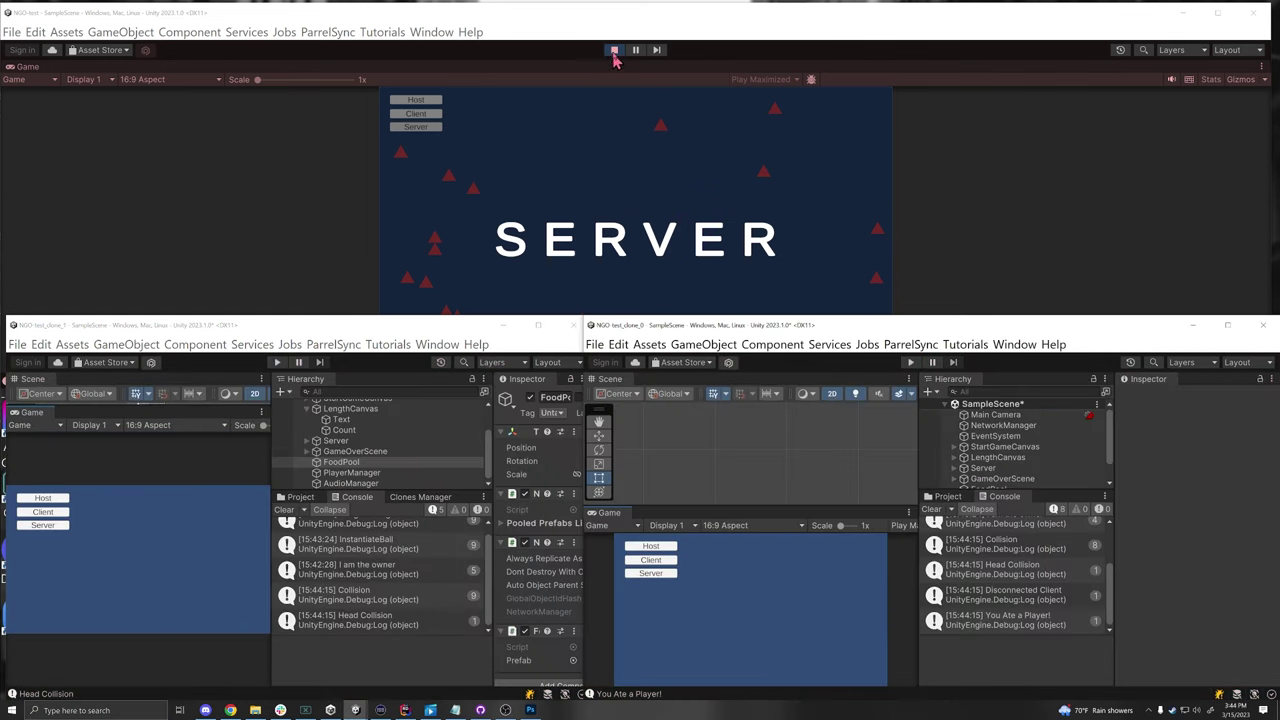
Stop play in the main editor, then choose the 2D Core template and name the project Slither.io.
{"action": "left_click", "coordinate": [614, 50]}
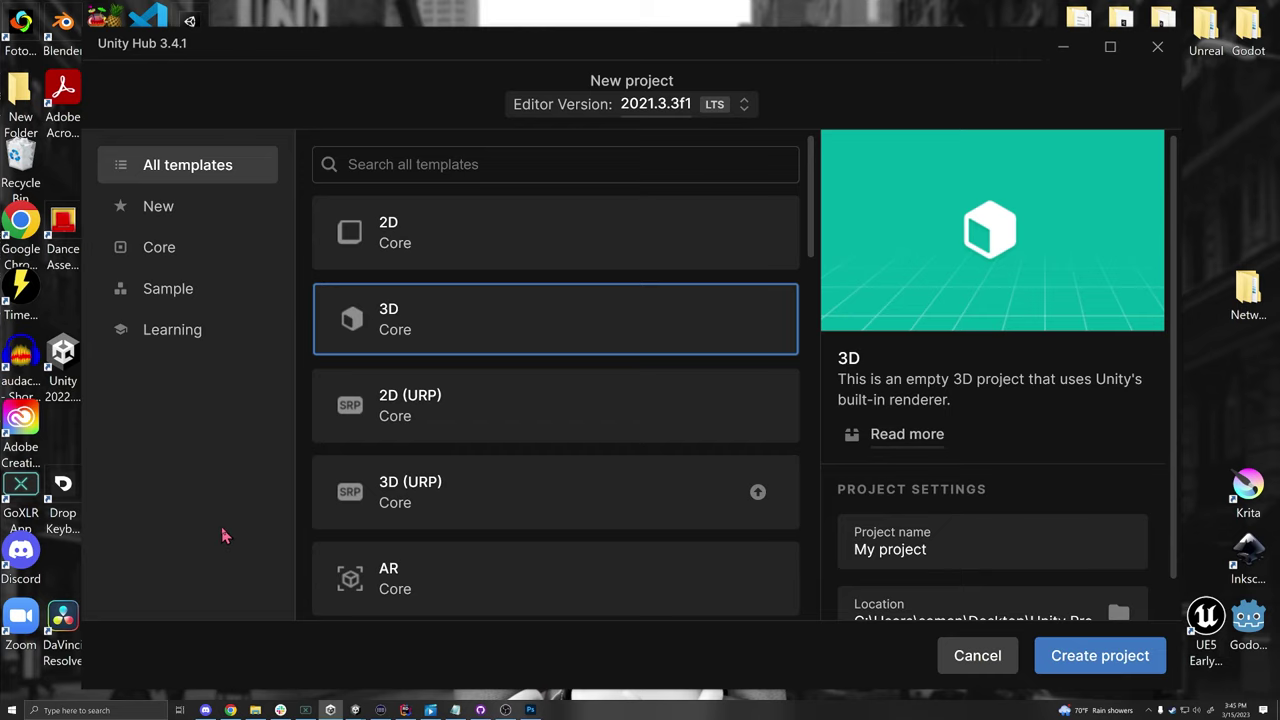
{"action": "scroll", "coordinate": [651, 540], "scroll_direction": "down", "scroll_amount": 3}
{"action": "scroll", "coordinate": [655, 512], "scroll_direction": "up", "scroll_amount": 3}
{"action": "left_click", "coordinate": [575, 236]}
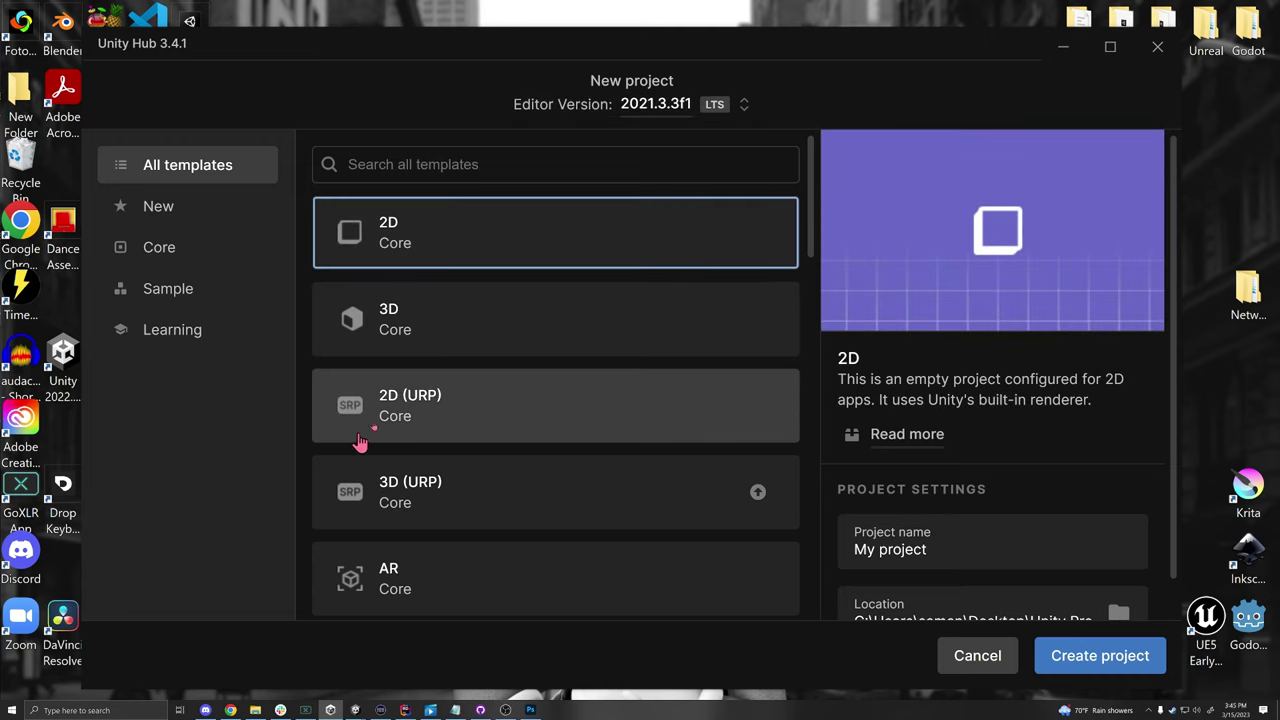
{"action": "left_click", "coordinate": [1071, 549]}
{"action": "key", "text": "ctrl+a"}
{"action": "type", "text": "Slither.io"}
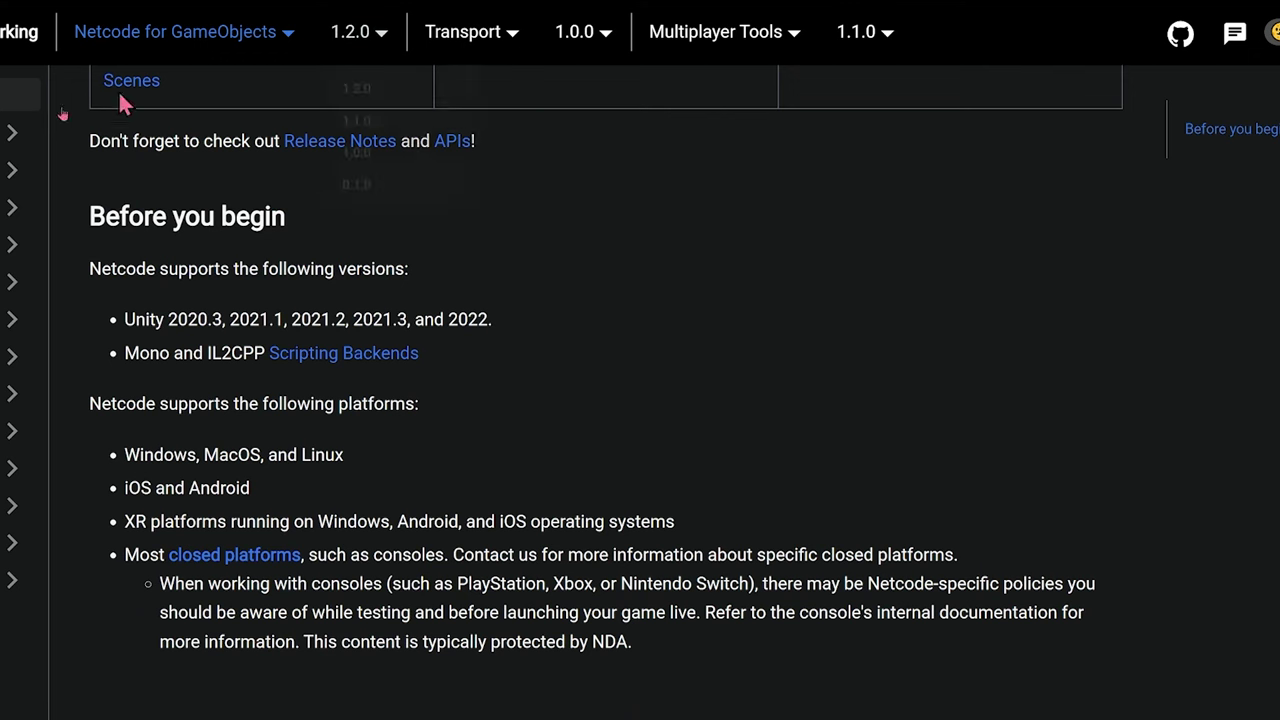
Highlight the supported Unity versions 2020.3, 2021.1 and 2021.3.
{"action": "left_click_drag", "start_coordinate": [168, 318], "coordinate": [218, 318]}
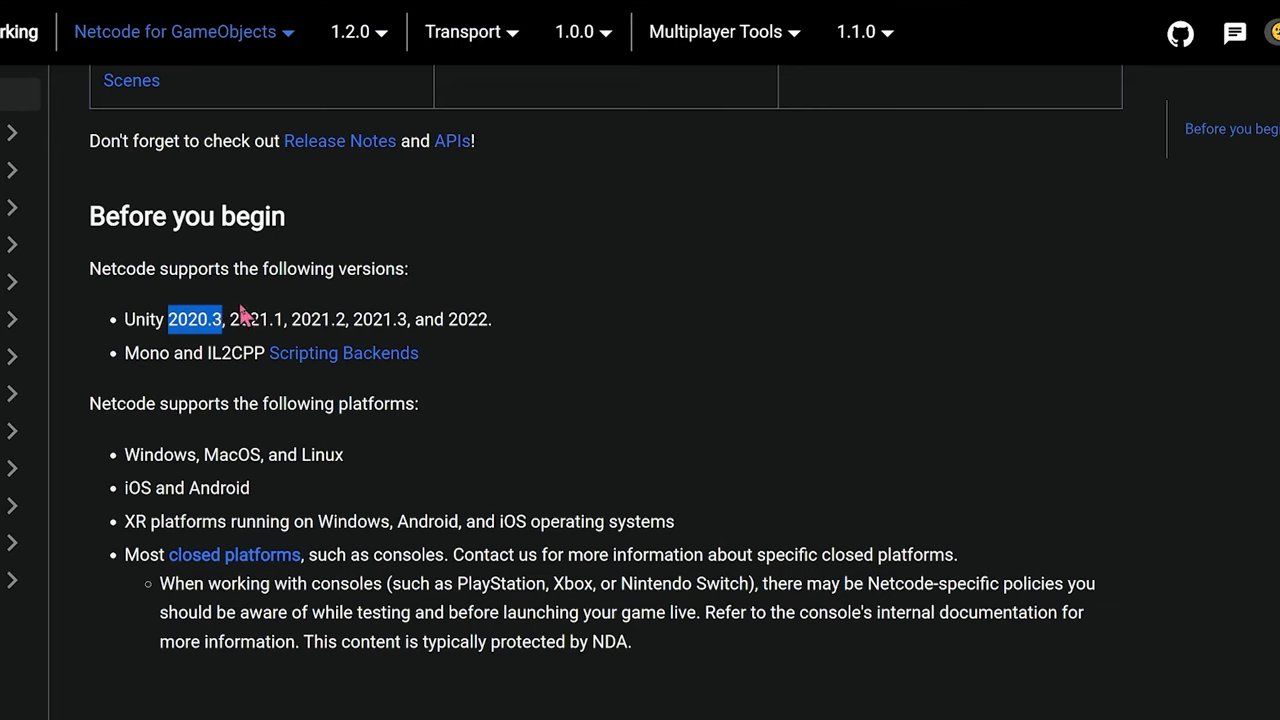
{"action": "left_click_drag", "start_coordinate": [228, 320], "coordinate": [258, 312]}
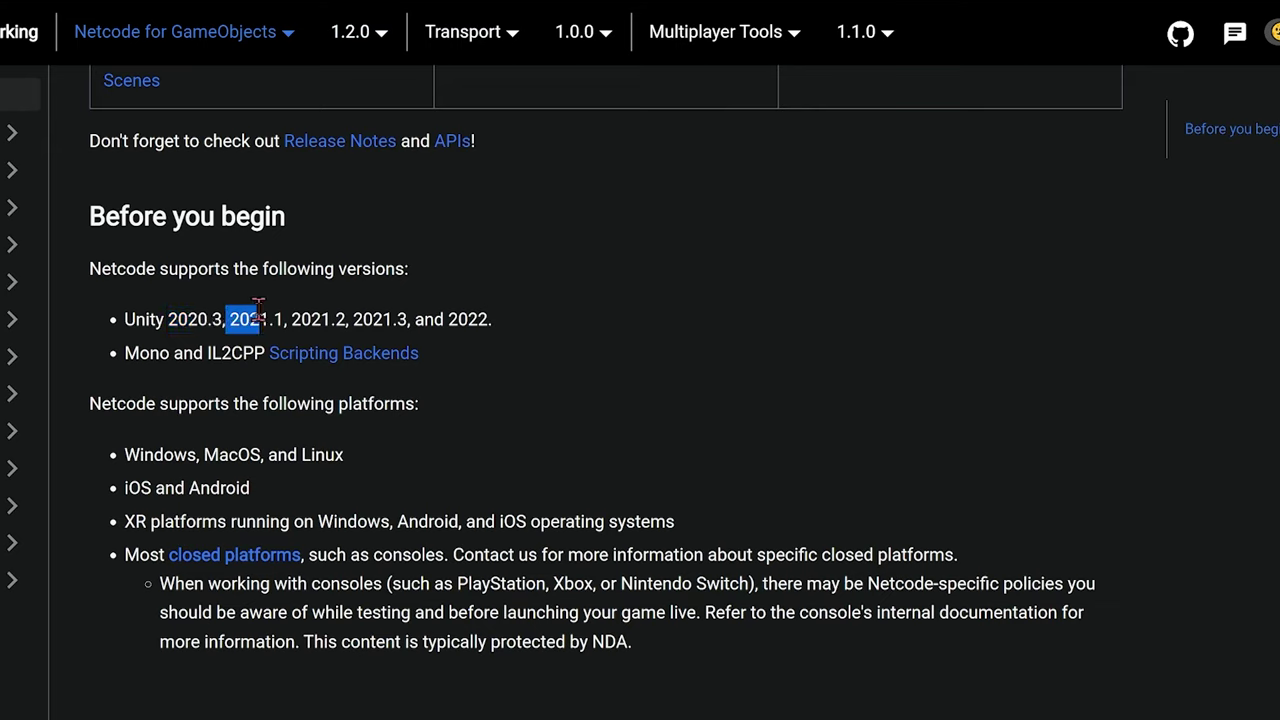
{"action": "left_click_drag", "start_coordinate": [353, 319], "coordinate": [409, 316]}
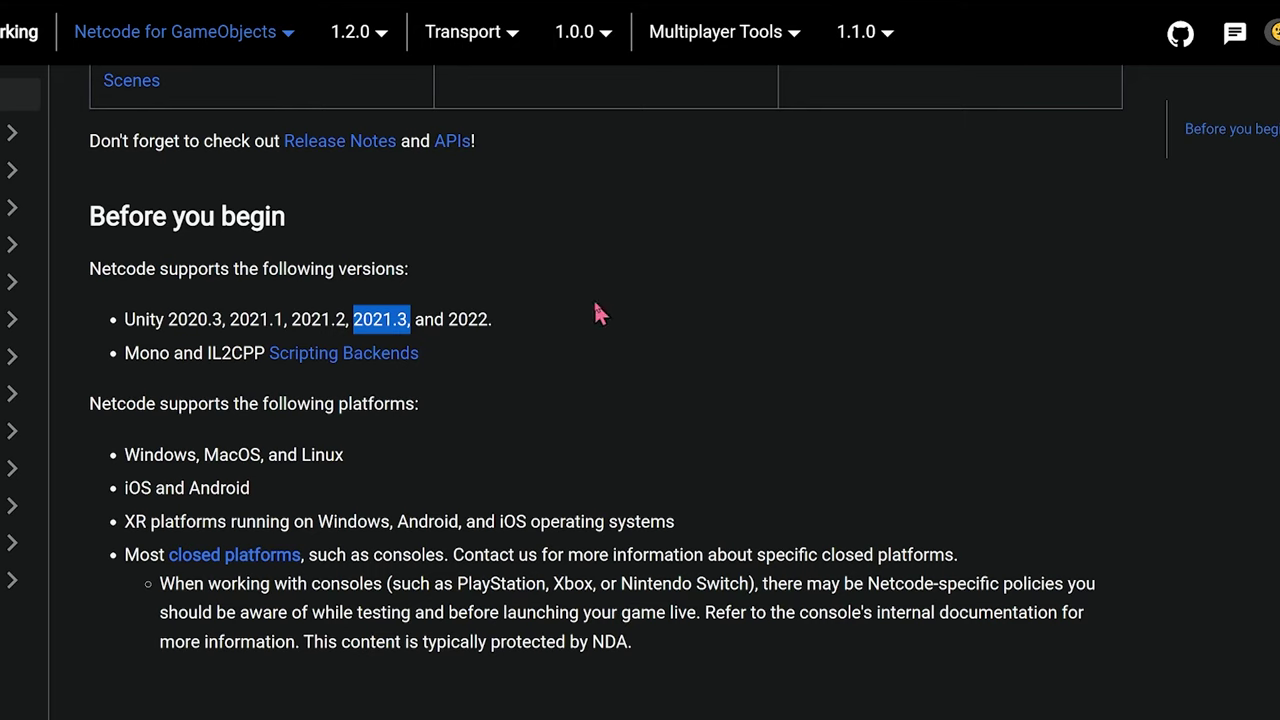
Highlight the Mono/IL2CPP backends, supported platforms, and the recommended NGO 1.3.0+ version.
{"action": "triple_click", "coordinate": [462, 356]}
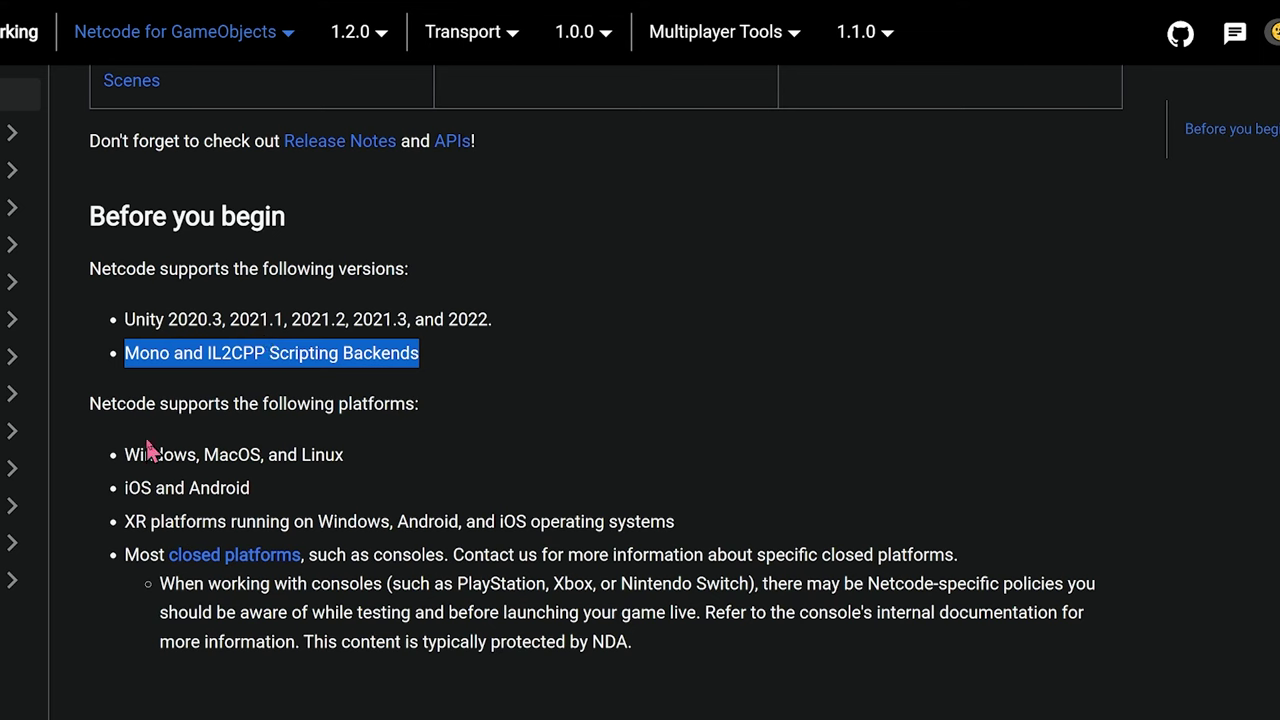
{"action": "left_click_drag", "start_coordinate": [153, 455], "coordinate": [562, 641]}
{"action": "left_click", "coordinate": [562, 641]}
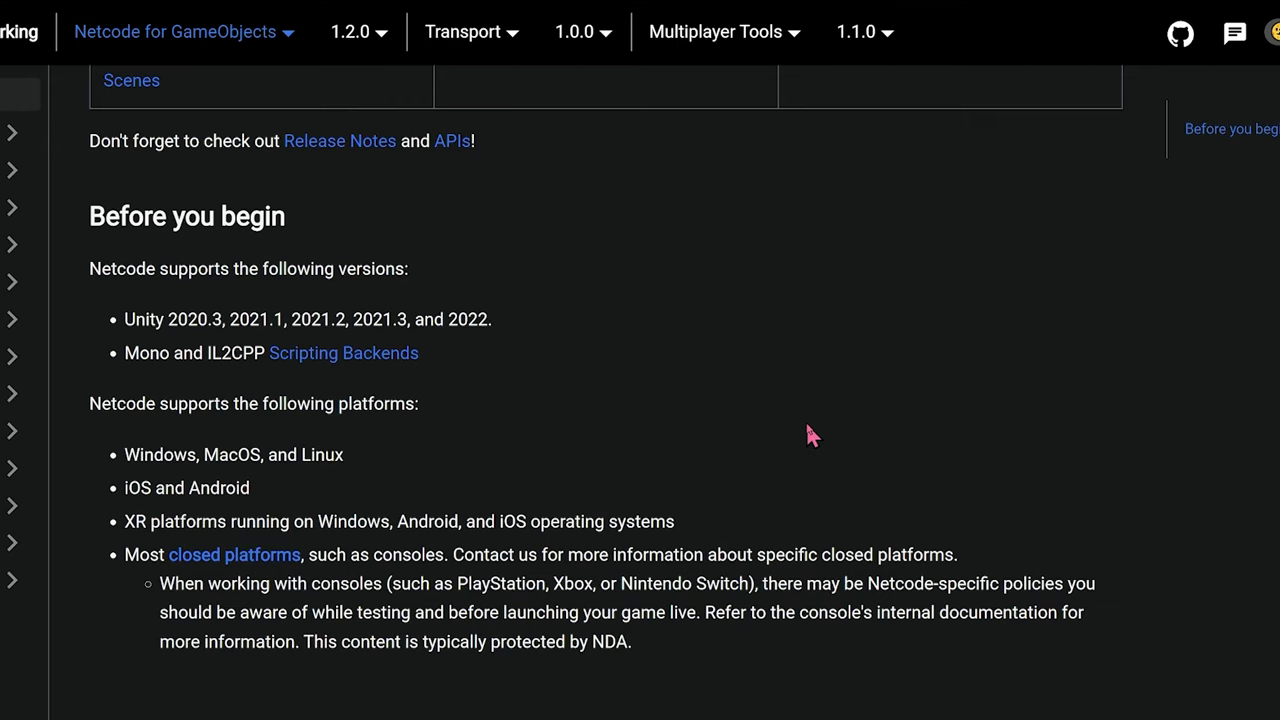
{"action": "scroll", "coordinate": [787, 447], "scroll_direction": "up", "scroll_amount": 5}
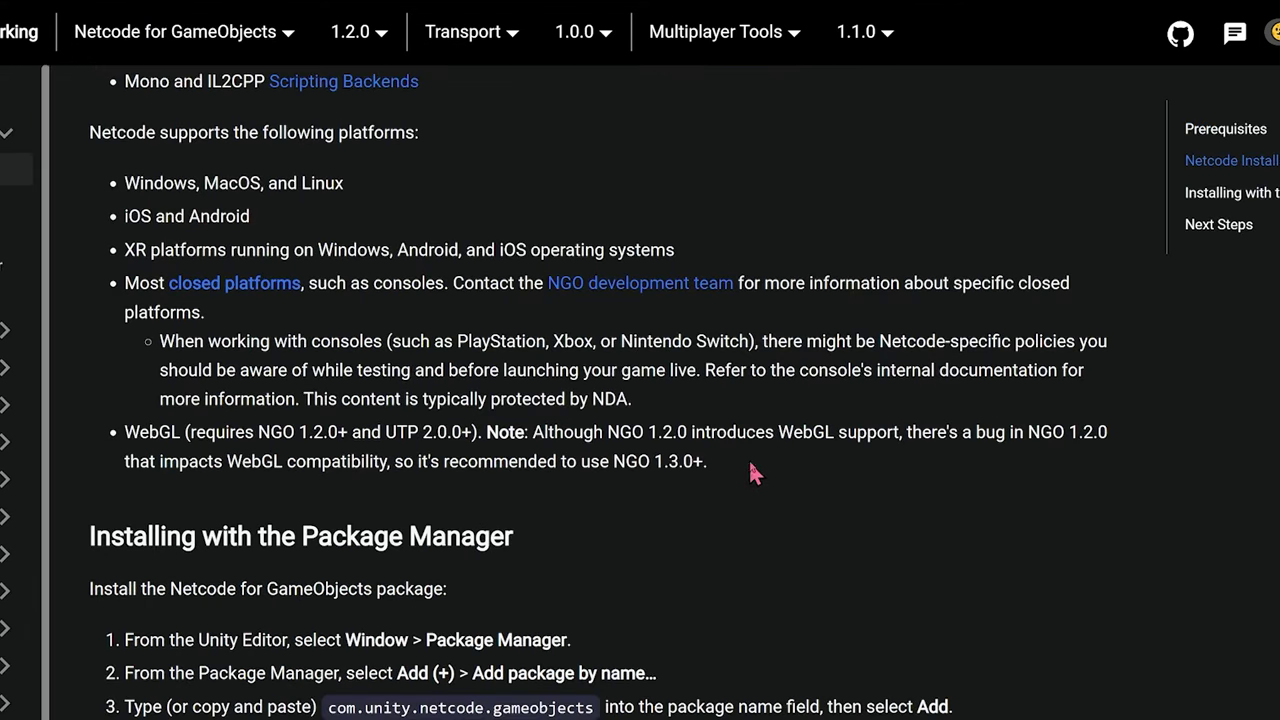
{"action": "left_click_drag", "start_coordinate": [710, 462], "coordinate": [643, 462]}
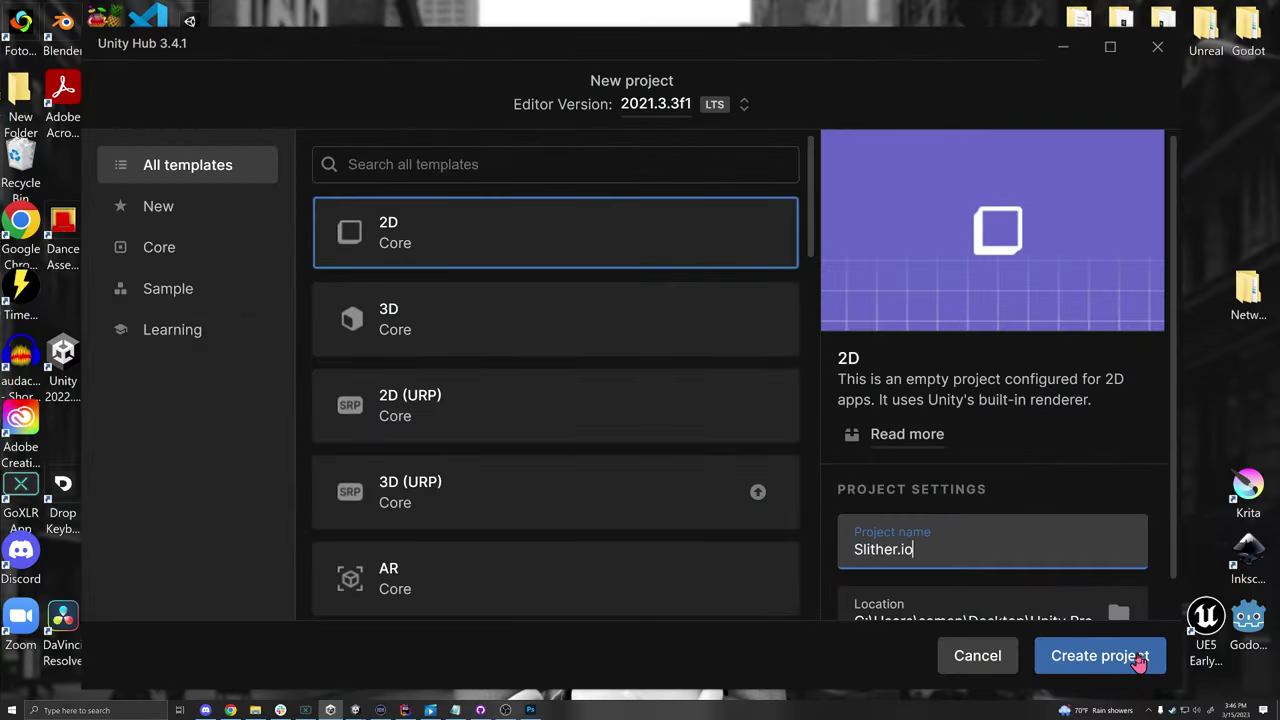
Create the Slither.io project and maximise the new editor window.
{"action": "left_click", "coordinate": [1134, 656]}
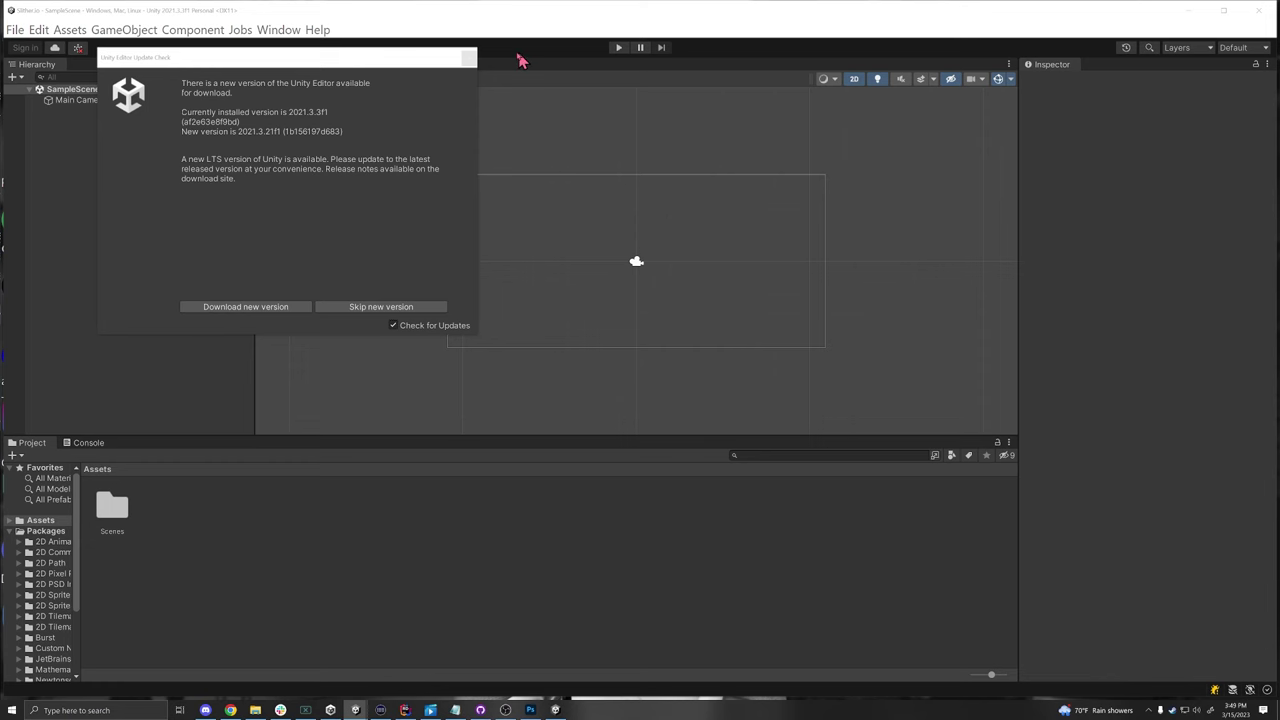
{"action": "left_click", "coordinate": [468, 59]}
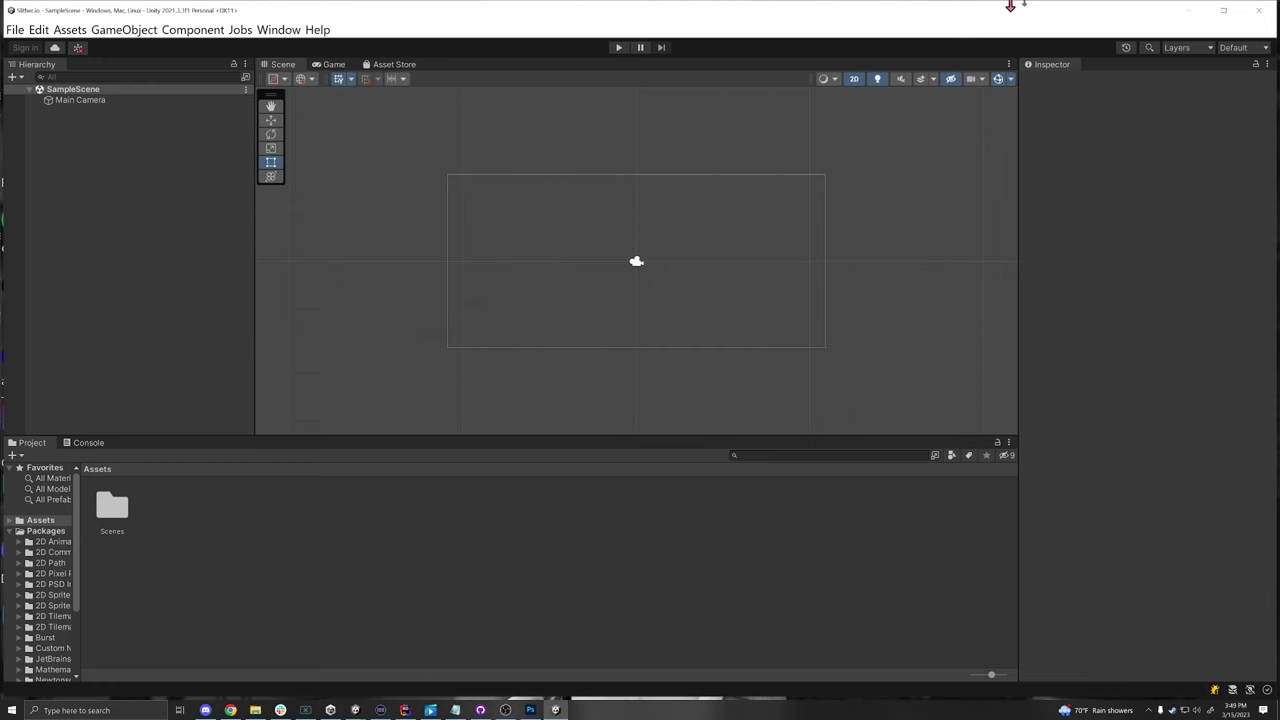
{"action": "left_click", "coordinate": [1223, 10]}
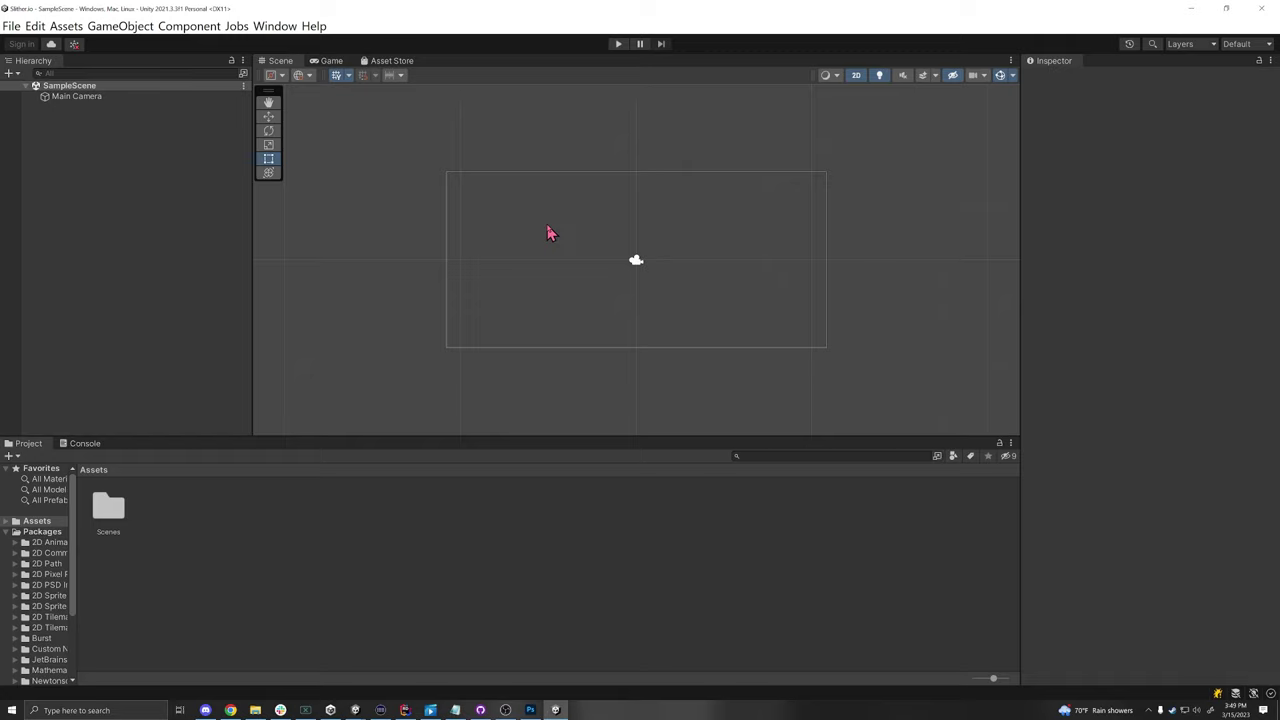
Open Package Manager on the Unity Registry and view the Netcode for GameObjects package.
{"action": "left_click", "coordinate": [274, 27]}
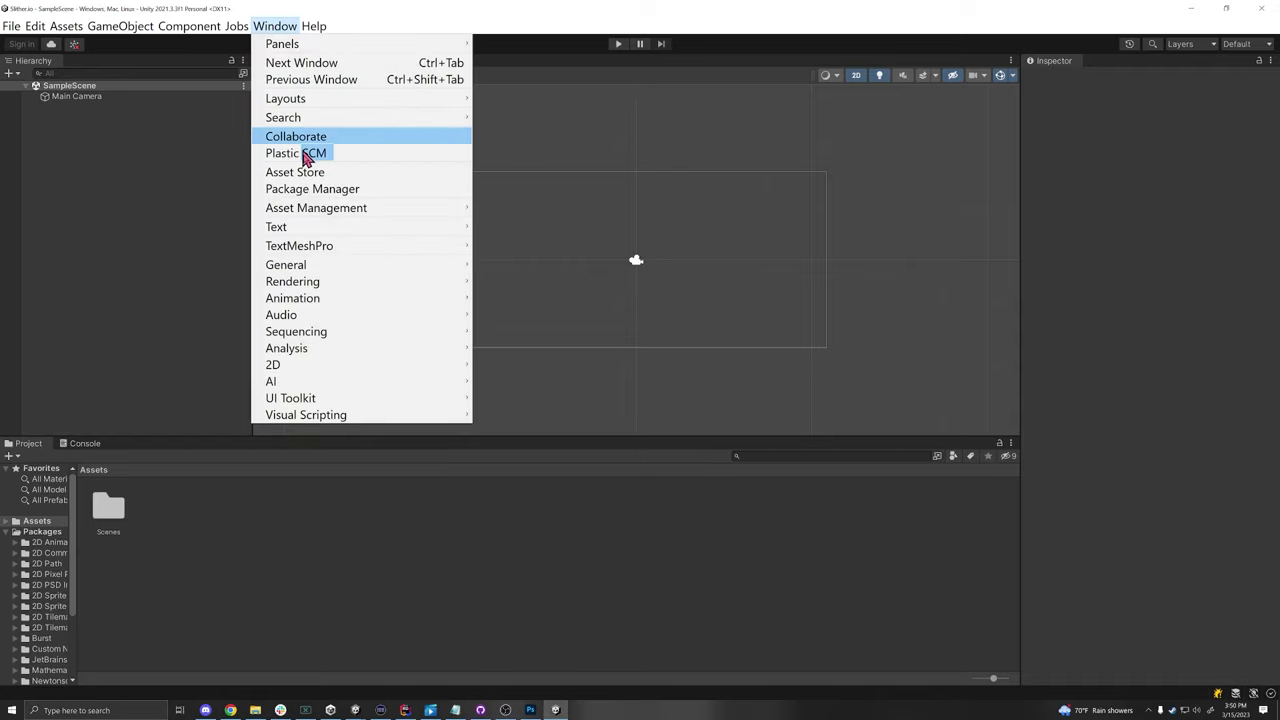
{"action": "left_click", "coordinate": [316, 190]}
{"action": "left_click", "coordinate": [399, 130]}
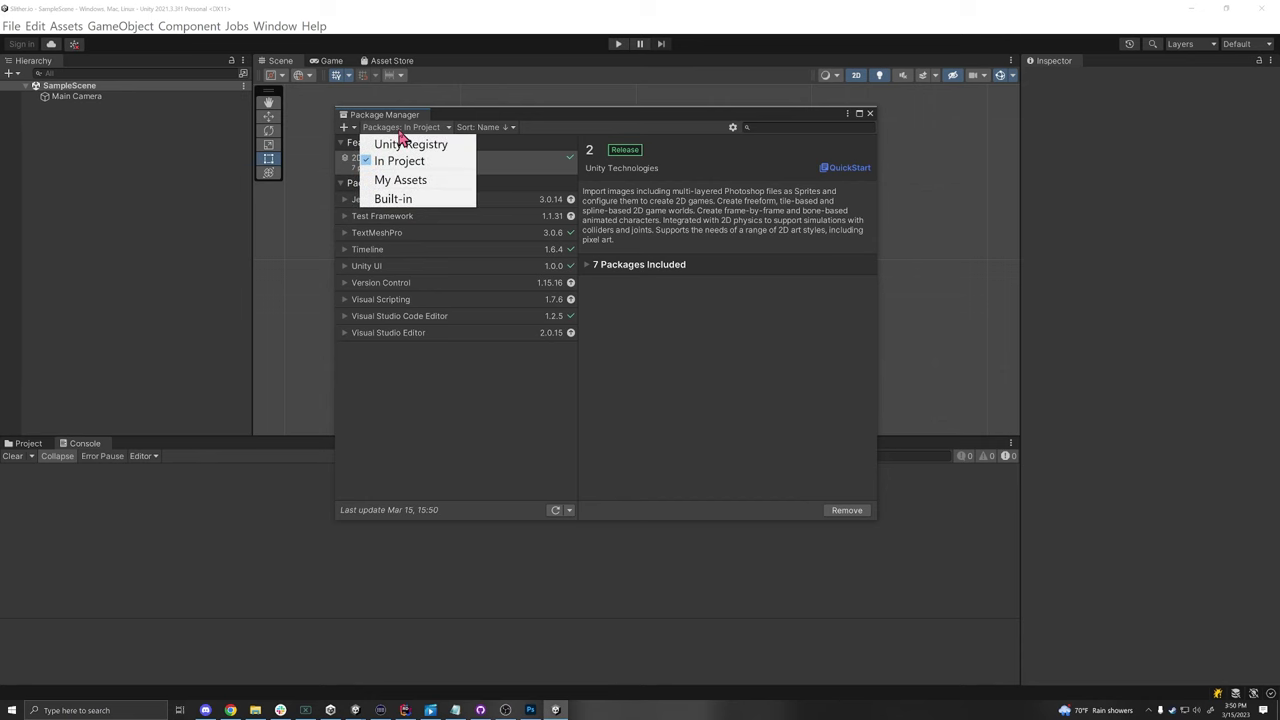
{"action": "left_click", "coordinate": [402, 145]}
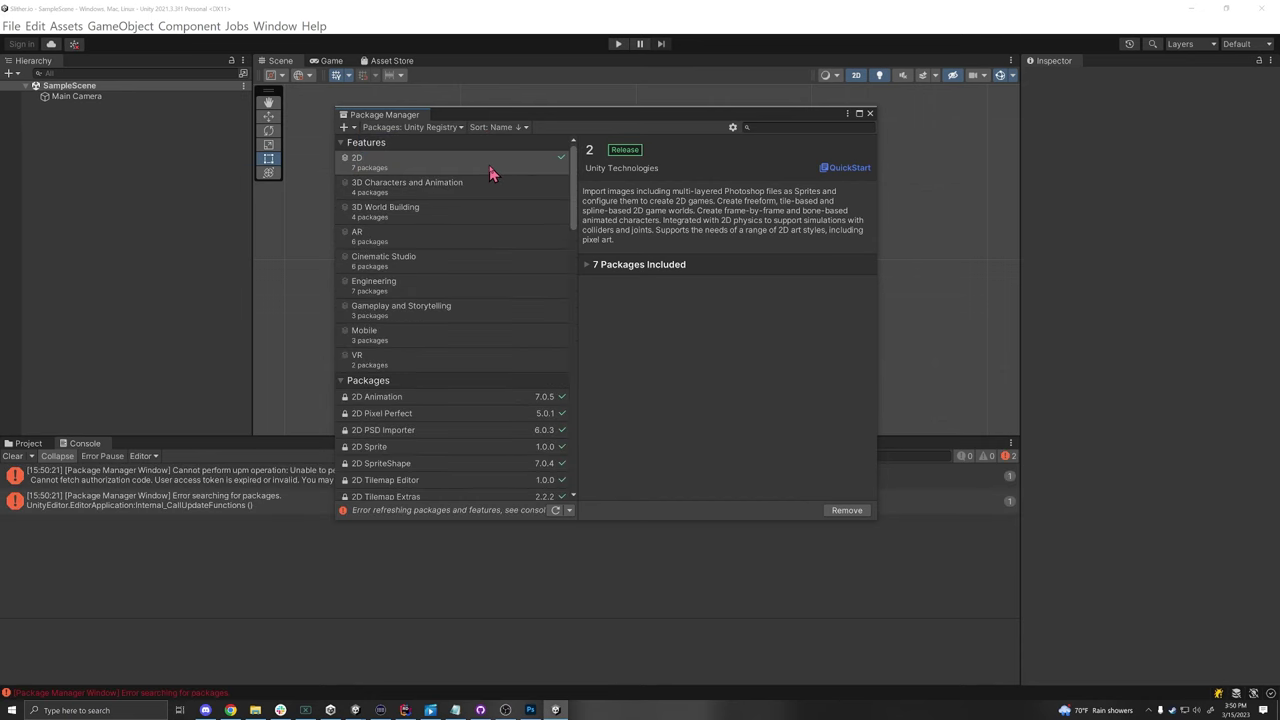
{"action": "left_click", "coordinate": [363, 131]}
{"action": "left_click", "coordinate": [372, 145]}
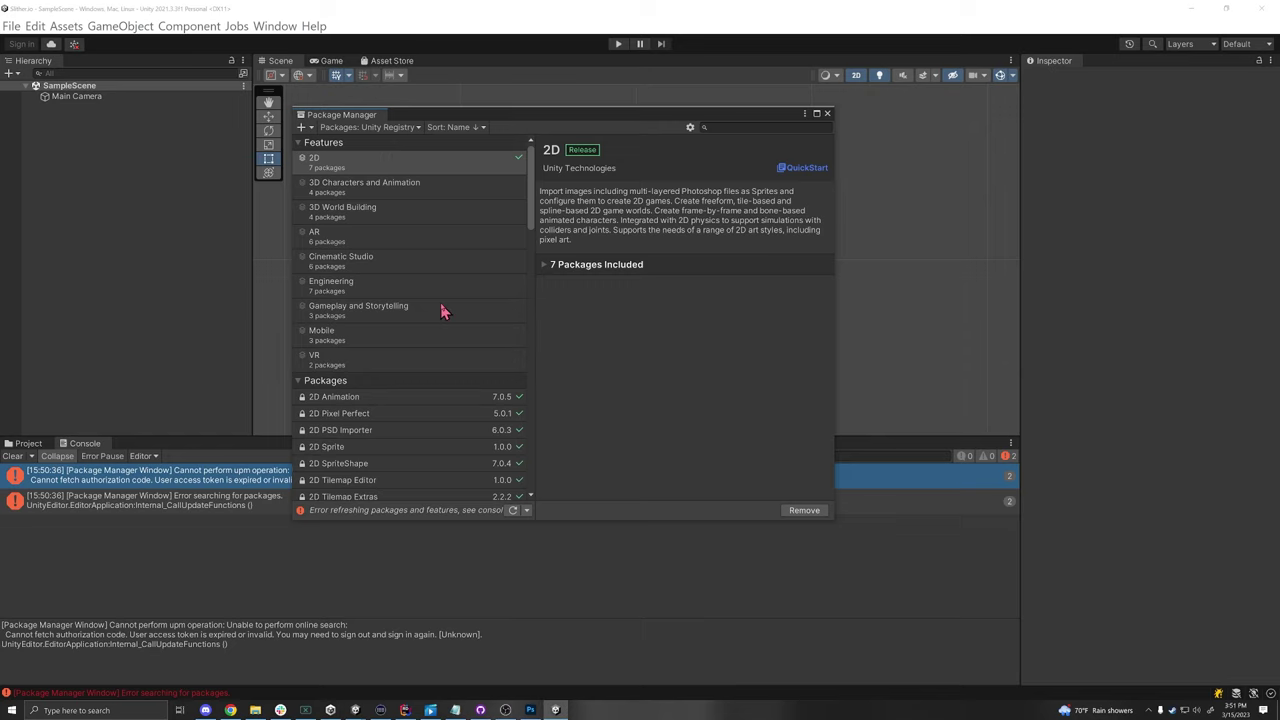
{"action": "scroll", "coordinate": [444, 312], "scroll_direction": "down", "scroll_amount": 3}
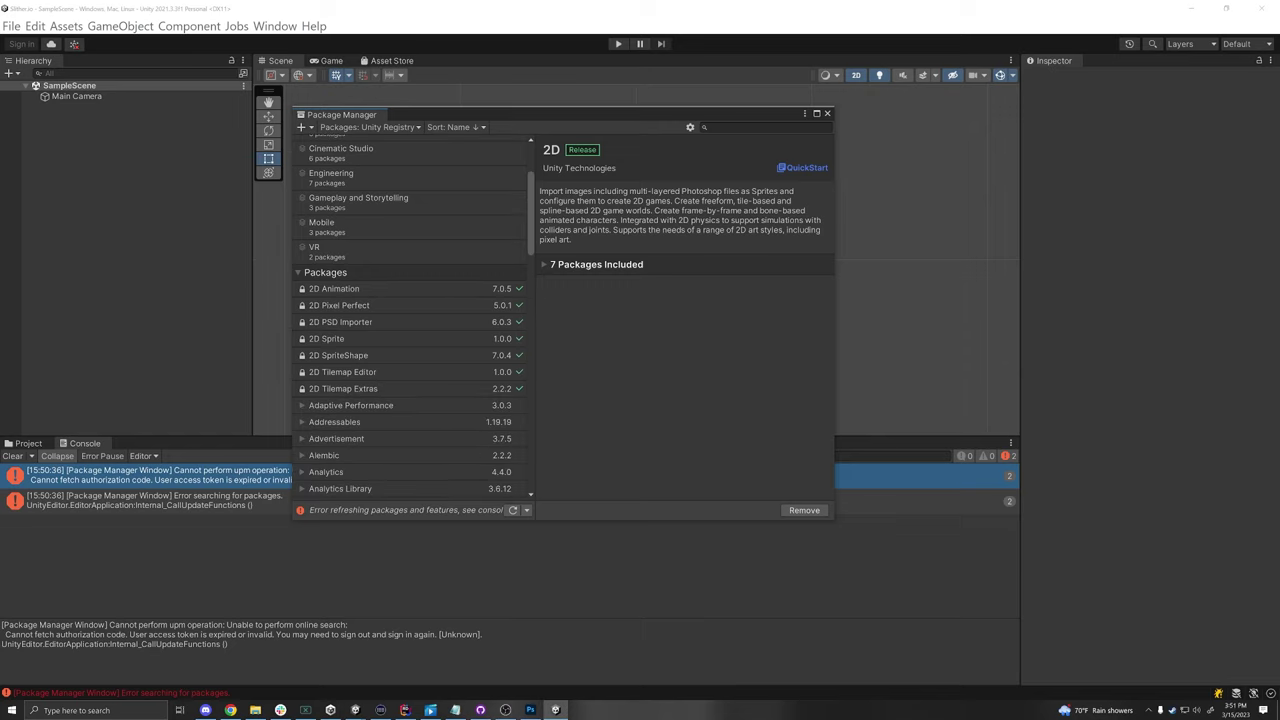
{"action": "scroll", "coordinate": [371, 366], "scroll_direction": "down", "scroll_amount": 17}
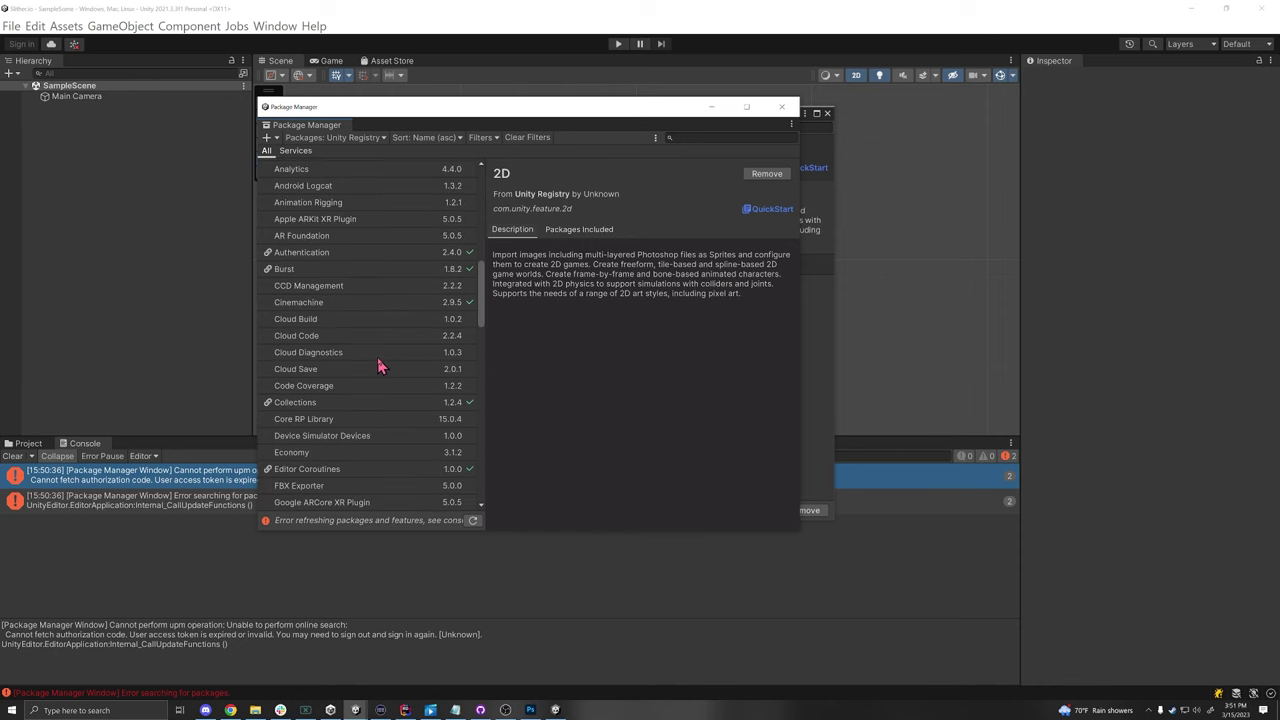
{"action": "scroll", "coordinate": [378, 366], "scroll_direction": "down", "scroll_amount": 3}
{"action": "left_click", "coordinate": [278, 409]}
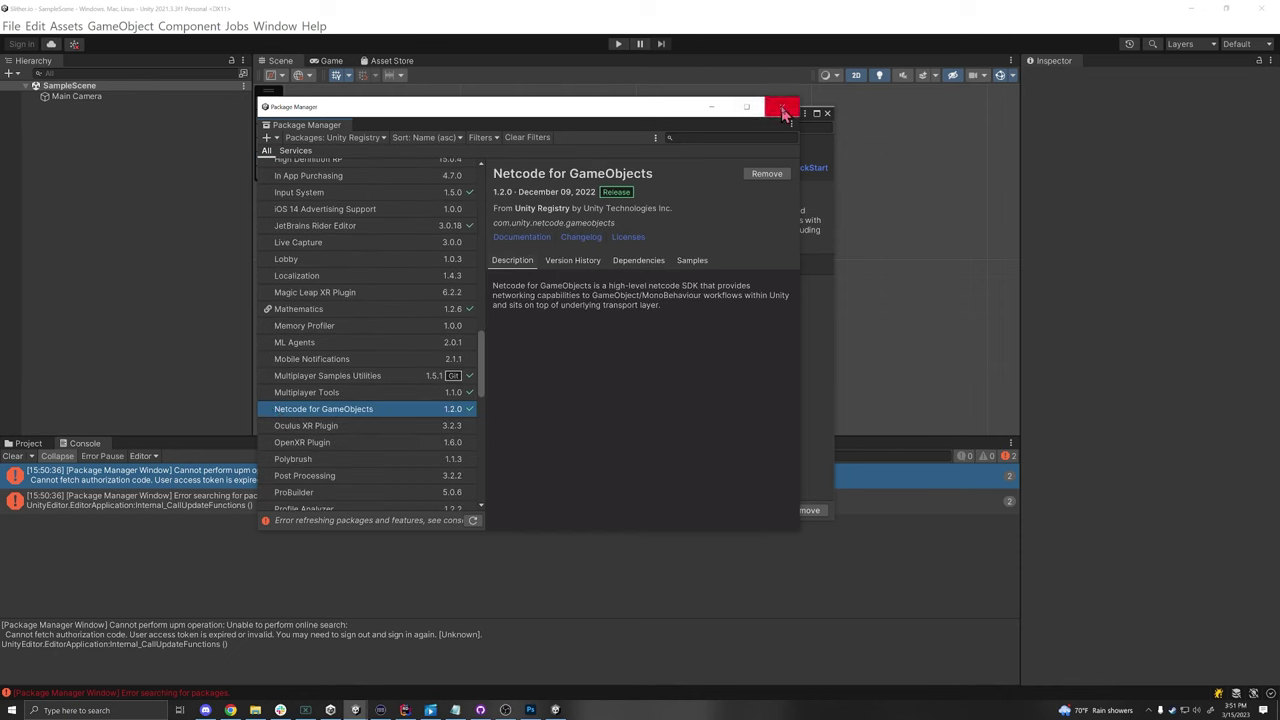
{"action": "left_click", "coordinate": [783, 110]}
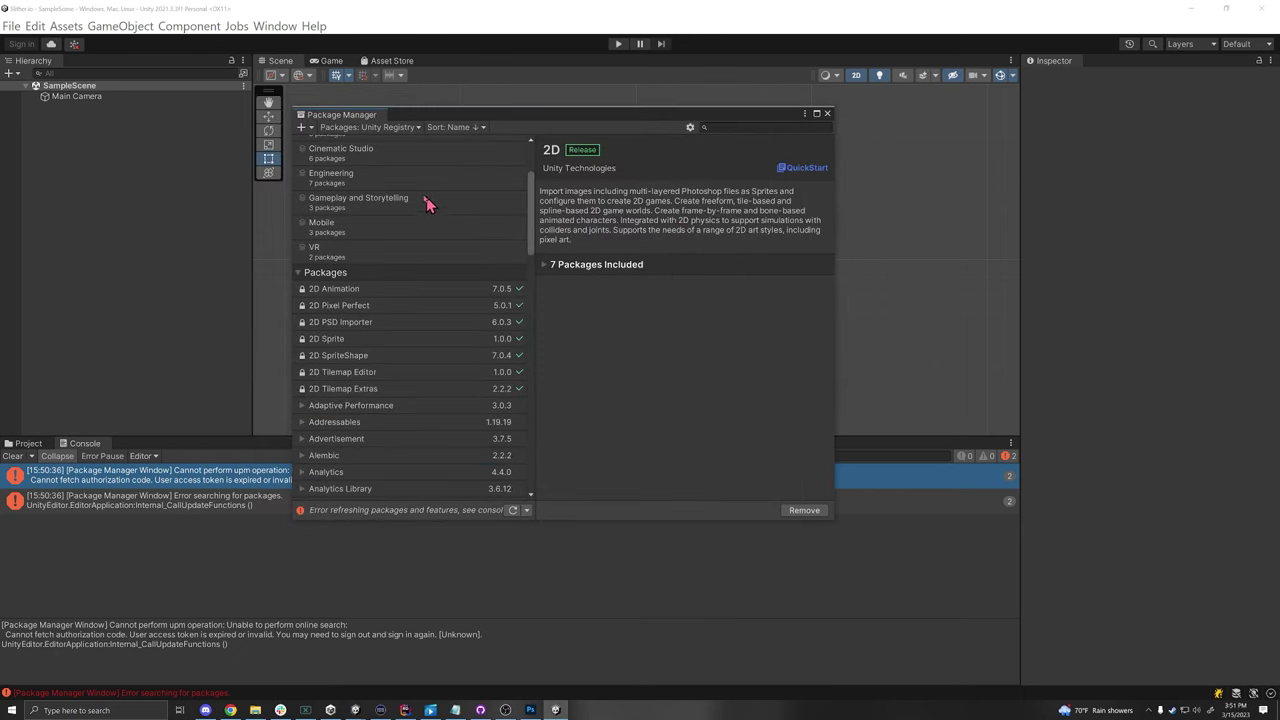
Copy the package name com.unity.netcode.gameobjects from the documentation.
{"action": "left_click", "coordinate": [304, 127]}
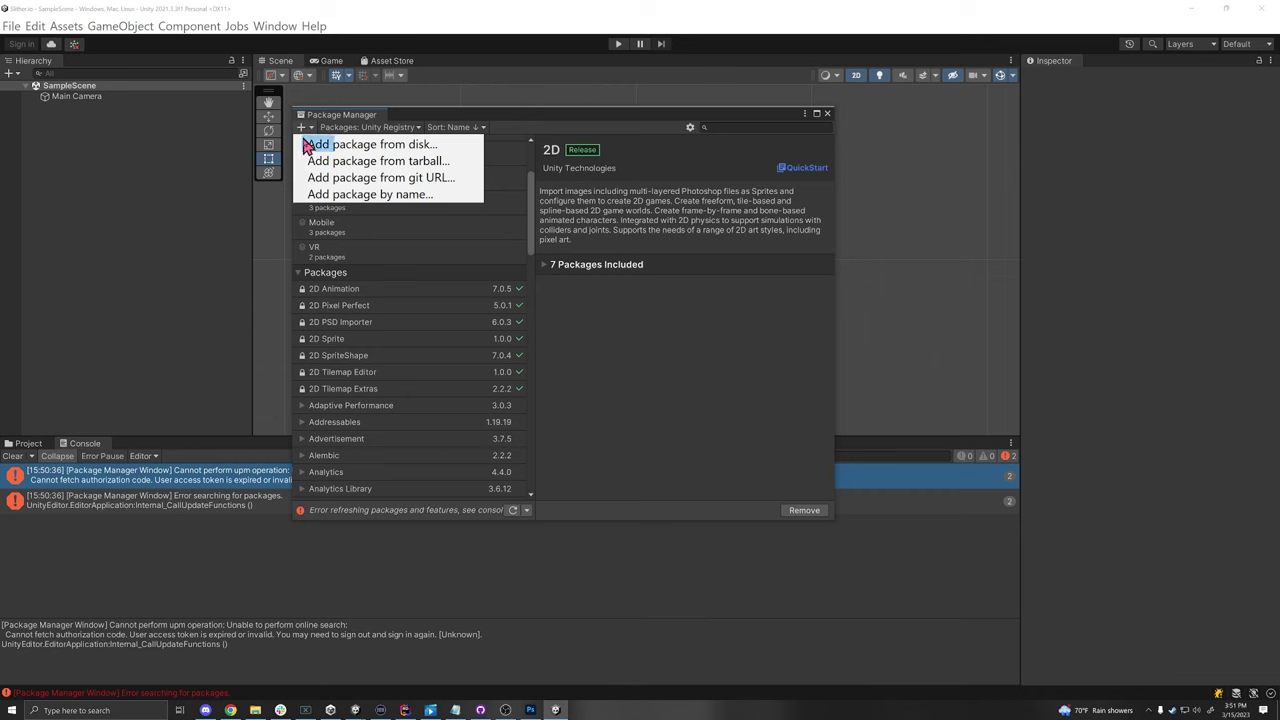
{"action": "left_click", "coordinate": [380, 194]}
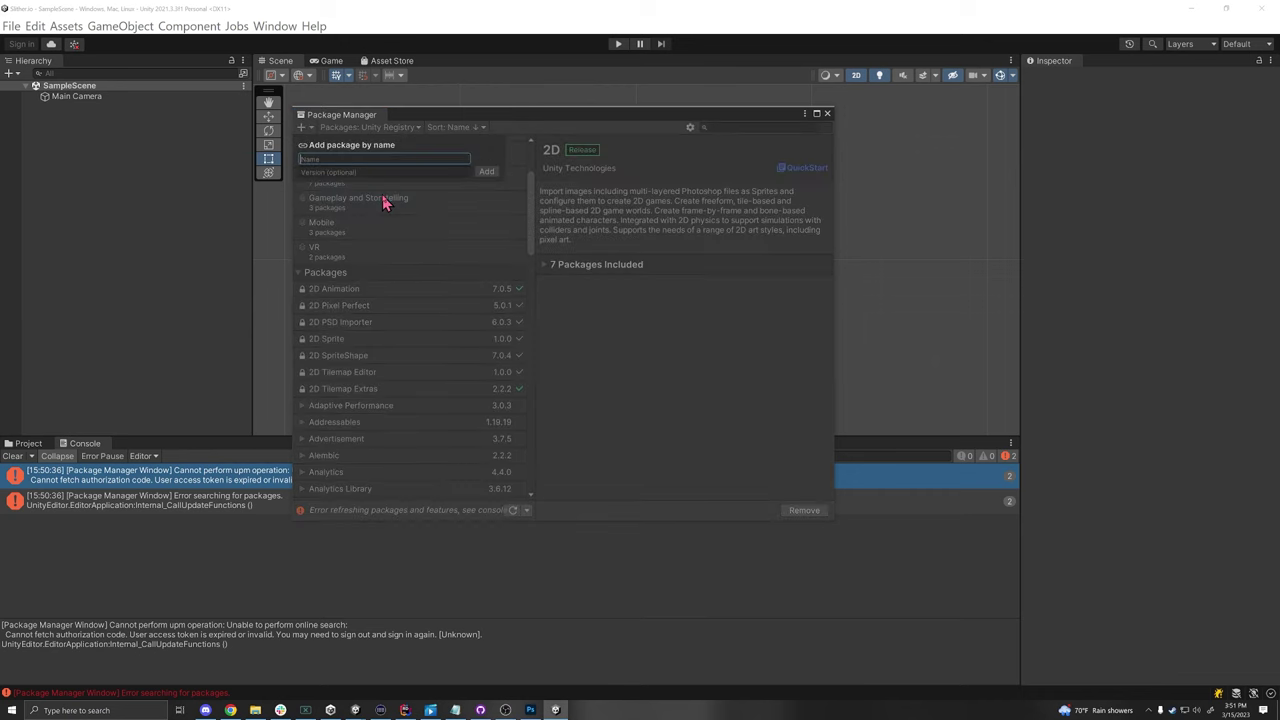
{"action": "key", "text": "alt+Tab"}
{"action": "left_click_drag", "start_coordinate": [420, 399], "coordinate": [610, 410]}
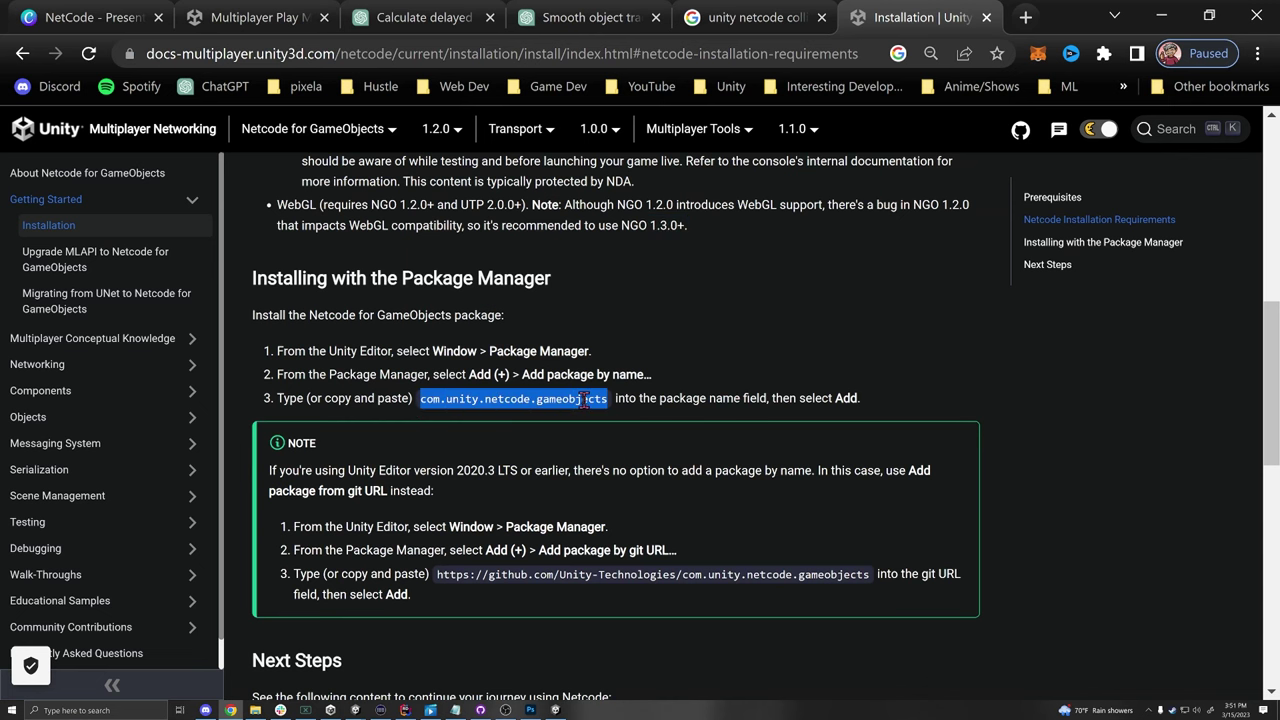
{"action": "right_click", "coordinate": [584, 399]}
{"action": "left_click", "coordinate": [605, 418]}
{"action": "key", "text": "alt+Tab"}
Add com.unity.netcode.gameobjects by name, dismiss the Burst notice, and clear the console.
{"action": "left_click", "coordinate": [302, 127]}
{"action": "left_click", "coordinate": [378, 194]}
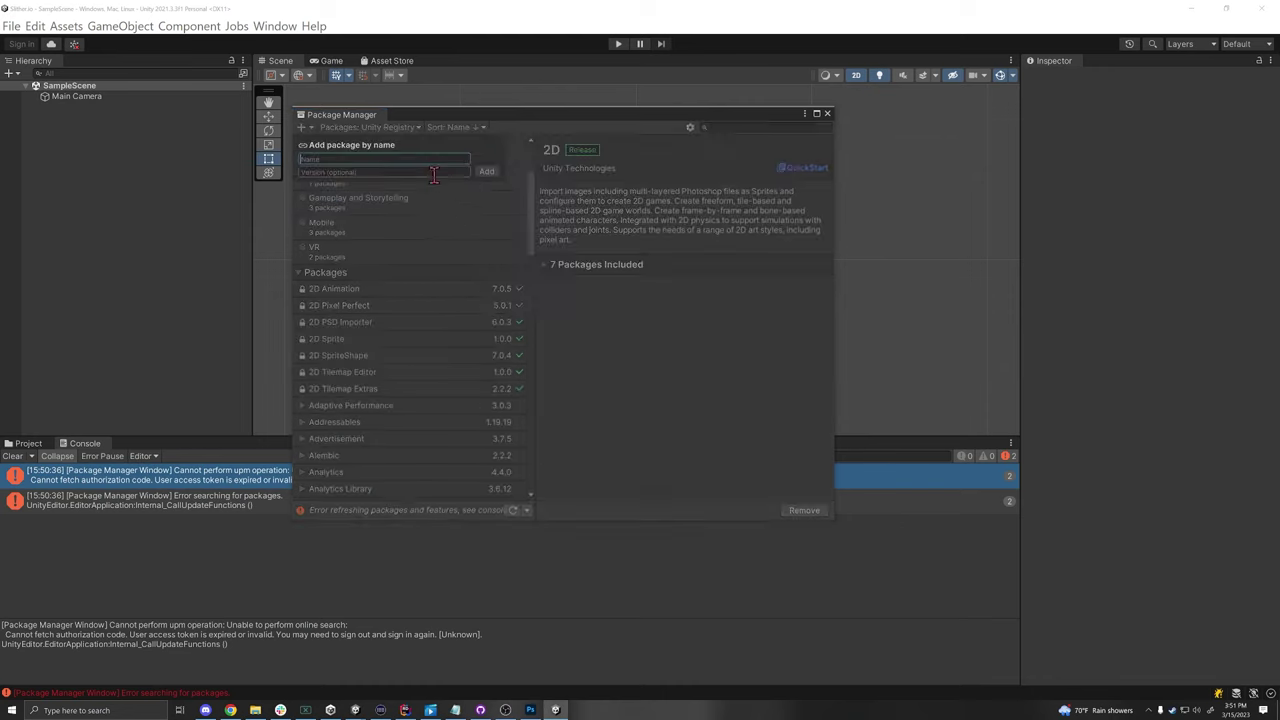
{"action": "right_click", "coordinate": [410, 162]}
{"action": "left_click", "coordinate": [425, 206]}
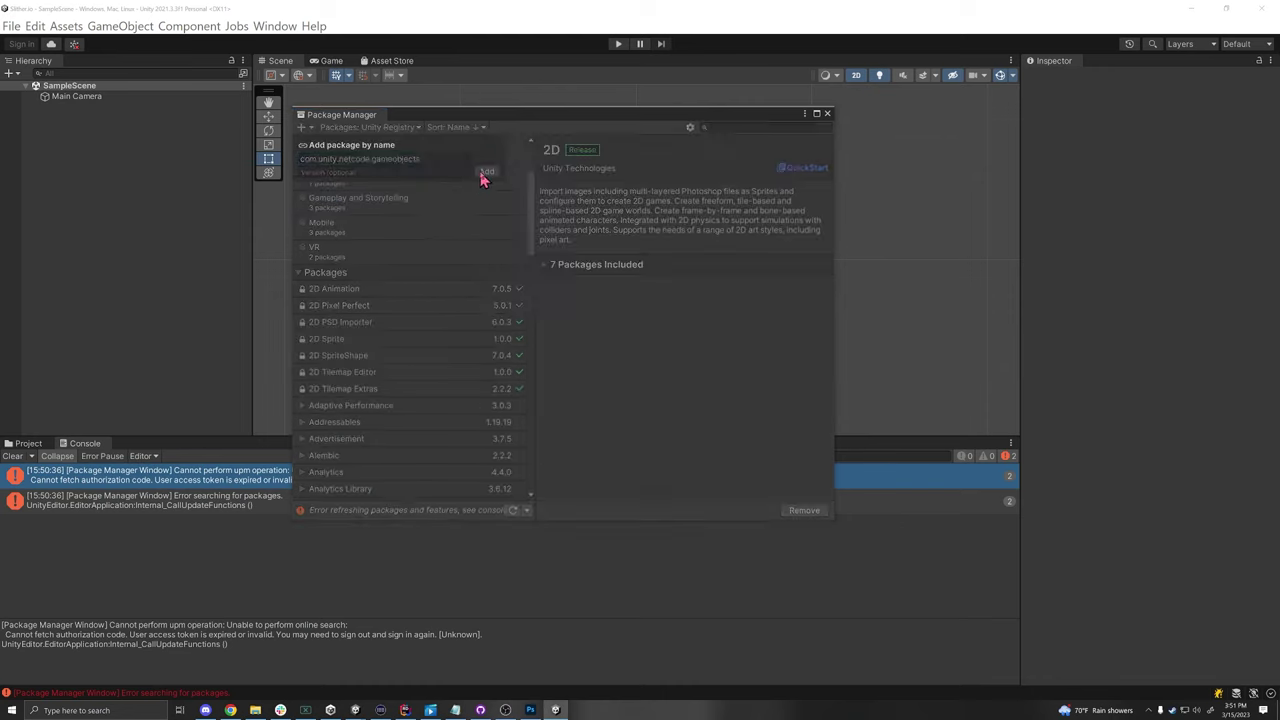
{"action": "left_click", "coordinate": [485, 172]}
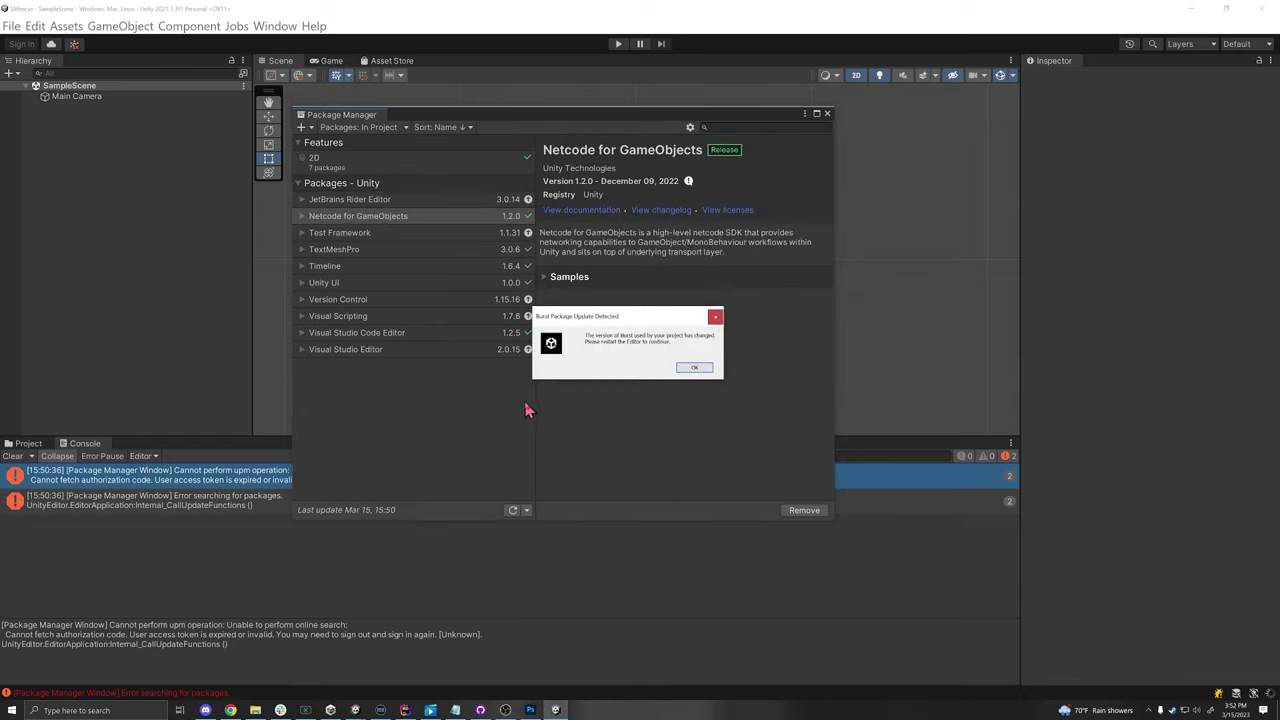
{"action": "left_click", "coordinate": [692, 370]}
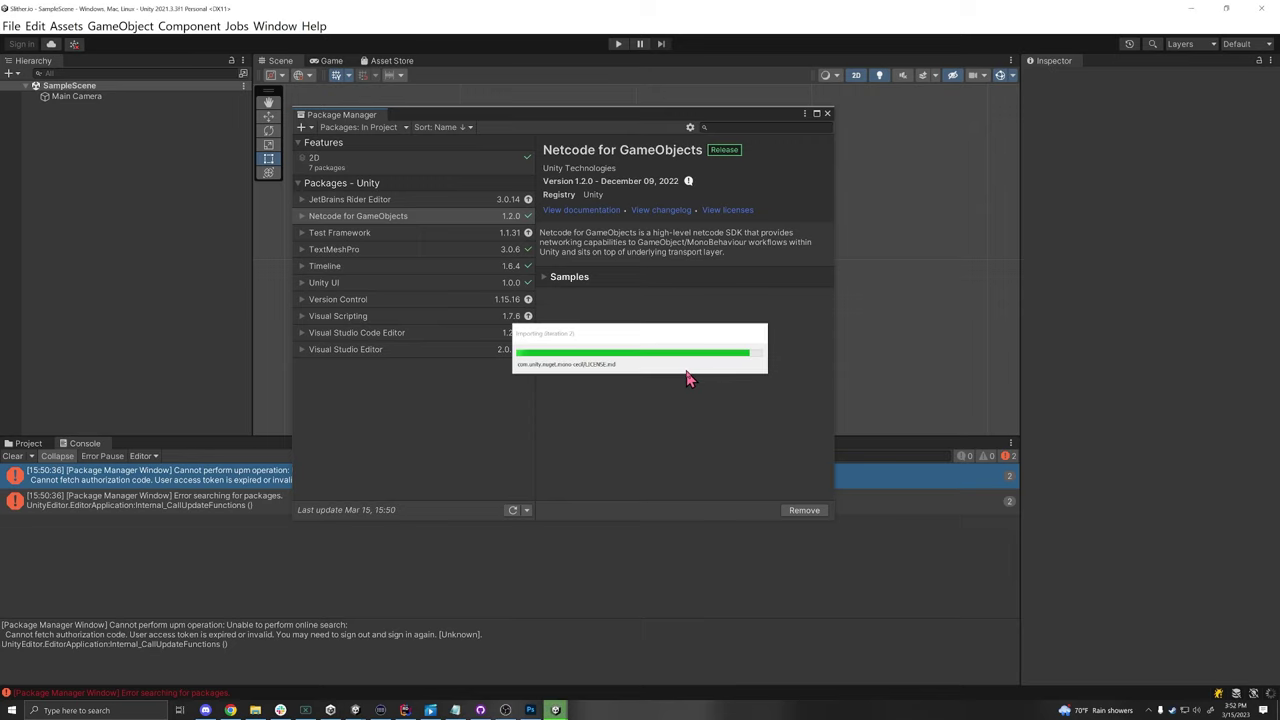
{"action": "left_click", "coordinate": [12, 457]}
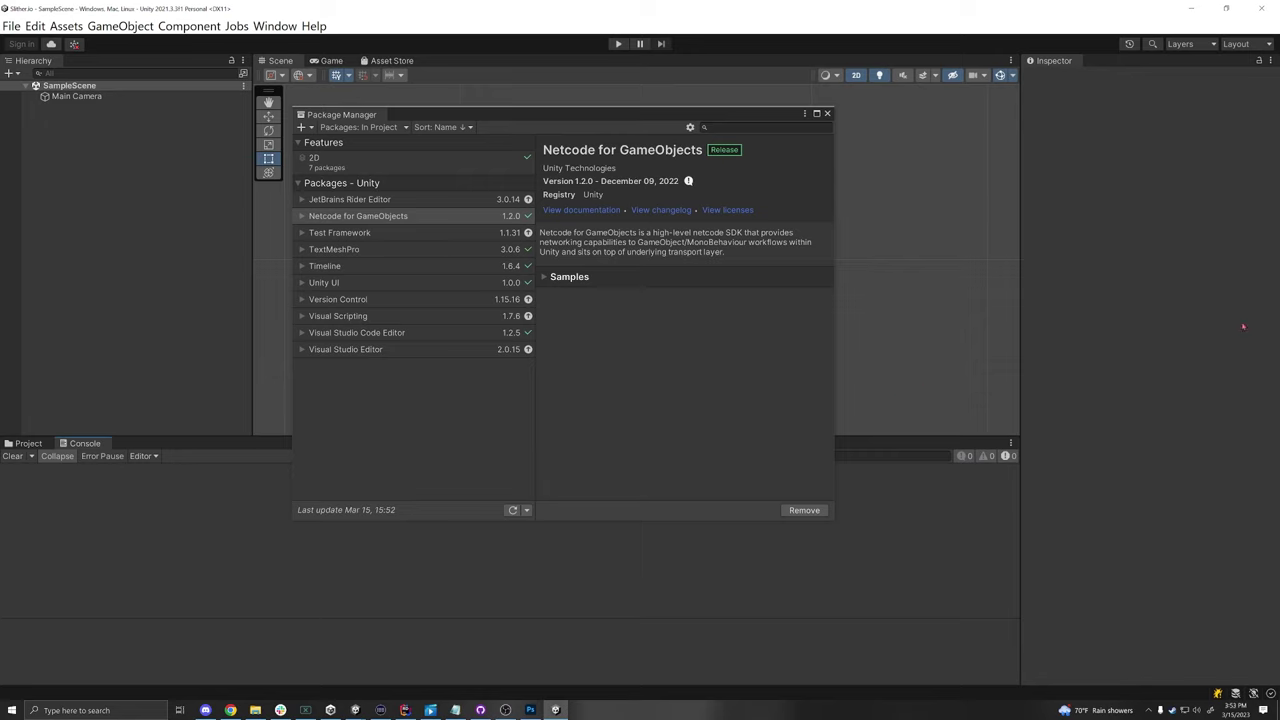
Add the package com.unity.multiplayer.tools by name in Package Manager.
{"action": "left_click", "coordinate": [306, 129]}
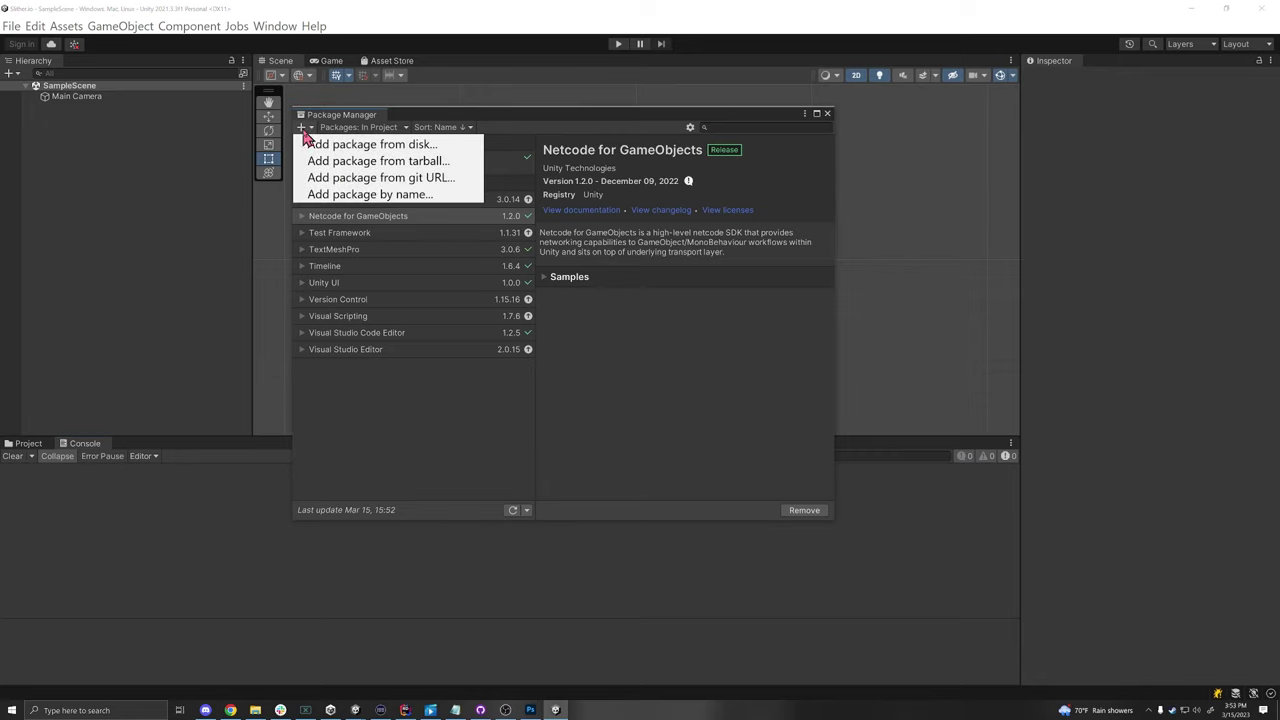
{"action": "left_click", "coordinate": [362, 197]}
{"action": "right_click", "coordinate": [369, 162]}
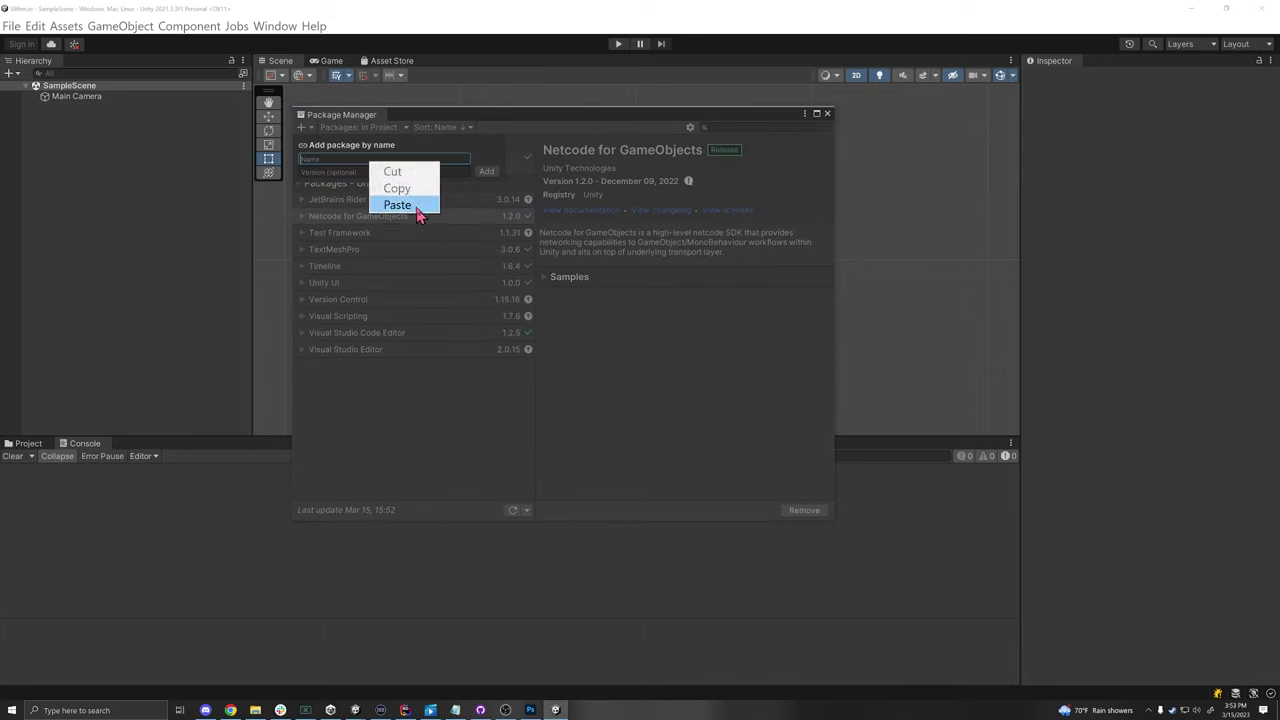
{"action": "left_click", "coordinate": [418, 207]}
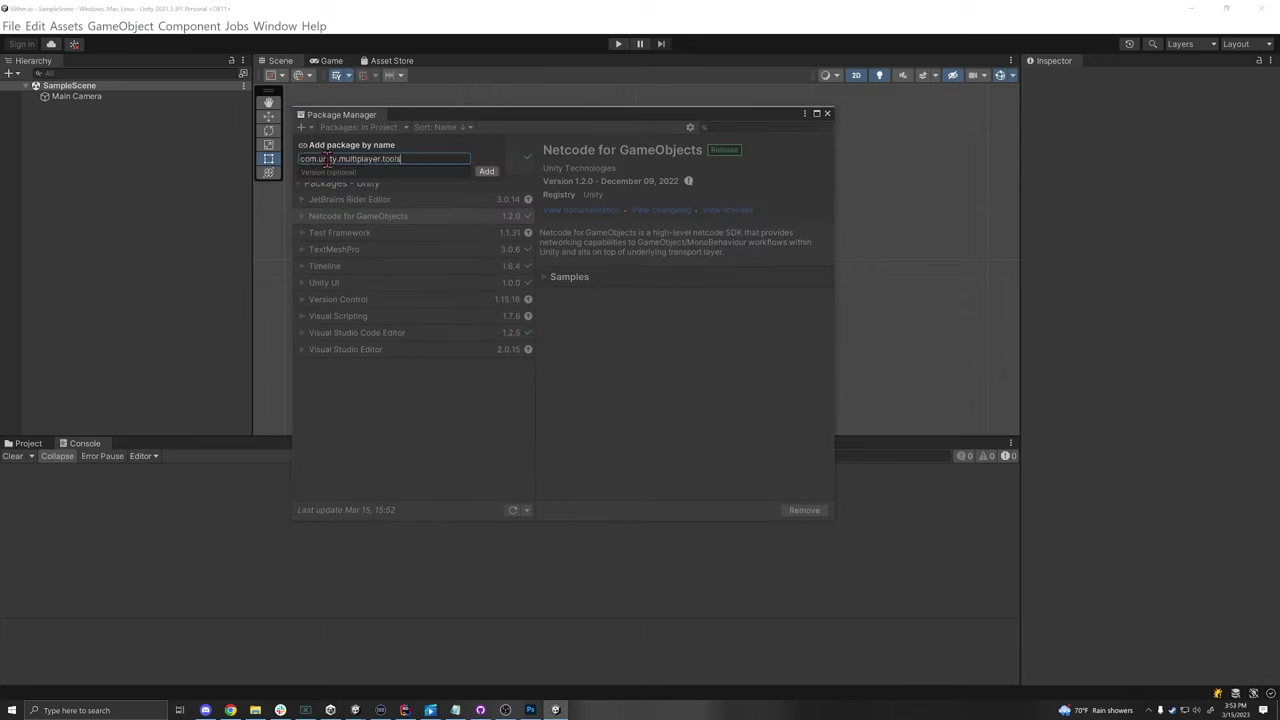
{"action": "left_click", "coordinate": [486, 172]}
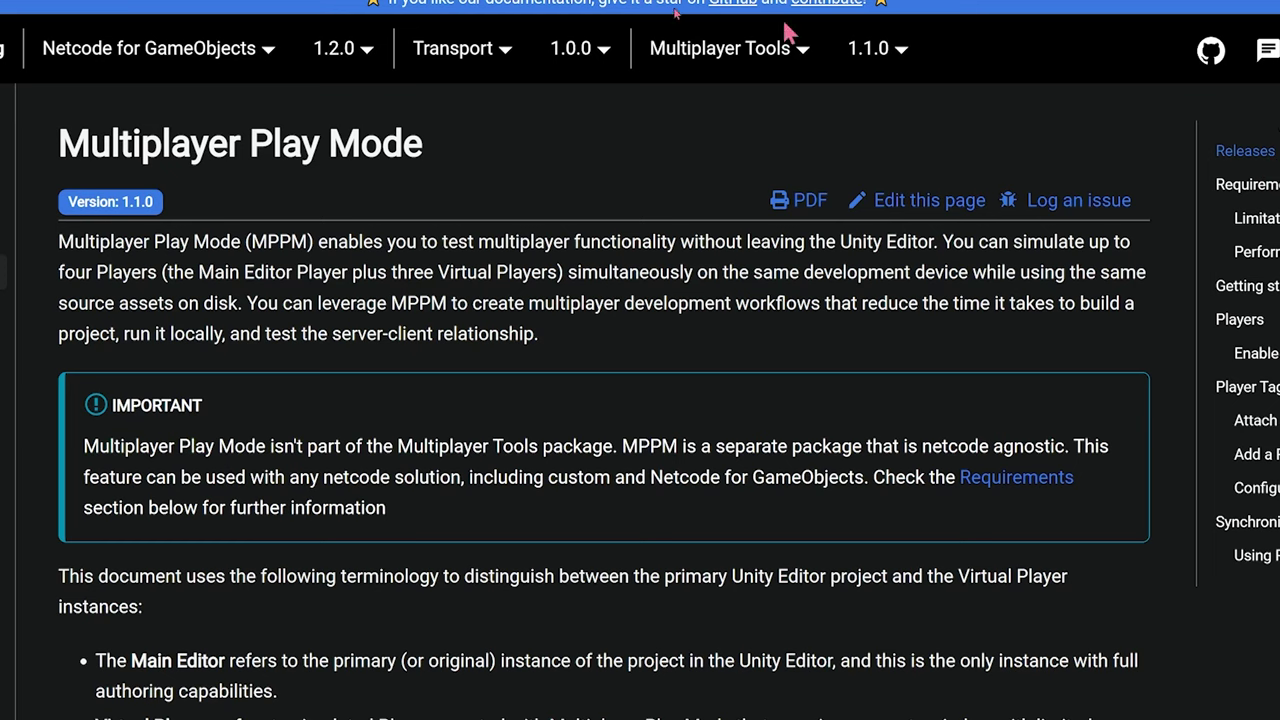
Scroll to Requirements and highlight Unity 2023.1 and com.unity.multiplayer.playmode.
{"action": "scroll", "coordinate": [118, 277], "scroll_direction": "down", "scroll_amount": 2}
{"action": "scroll", "coordinate": [118, 277], "scroll_direction": "down", "scroll_amount": 7}
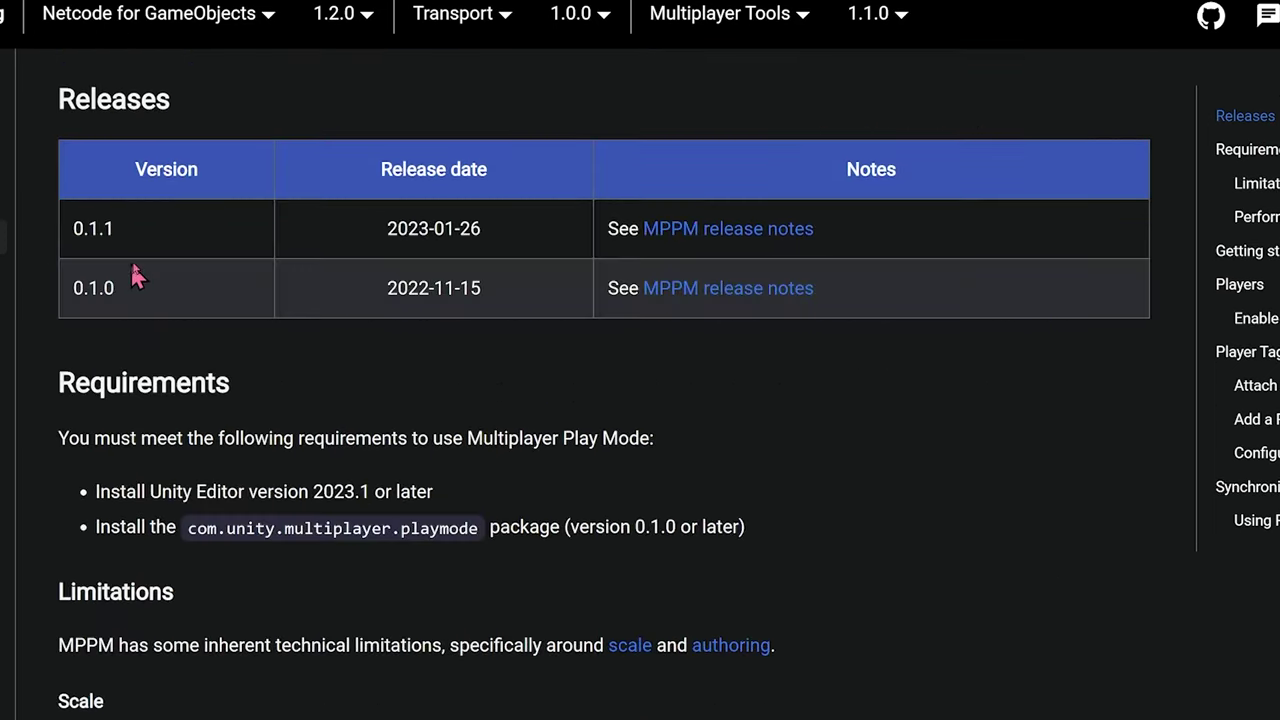
{"action": "scroll", "coordinate": [707, 354], "scroll_direction": "down", "scroll_amount": 2}
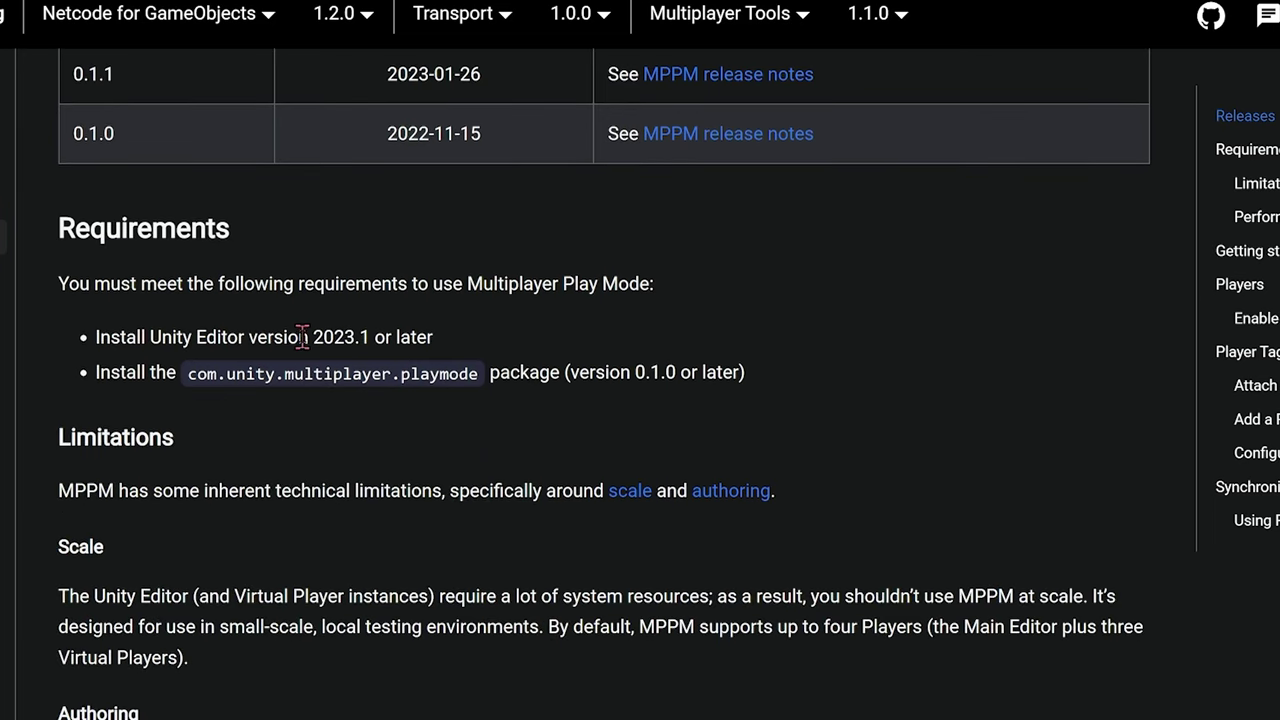
{"action": "left_click_drag", "start_coordinate": [311, 337], "coordinate": [370, 337]}
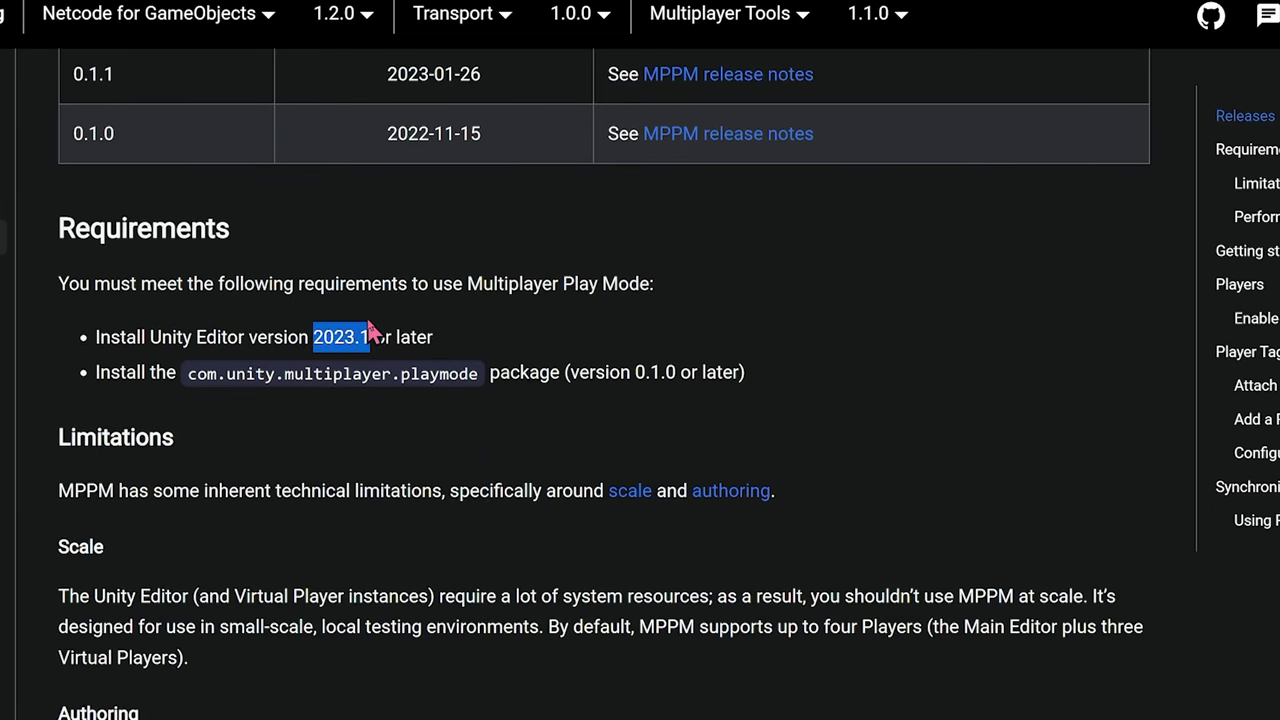
{"action": "left_click_drag", "start_coordinate": [187, 374], "coordinate": [484, 380]}
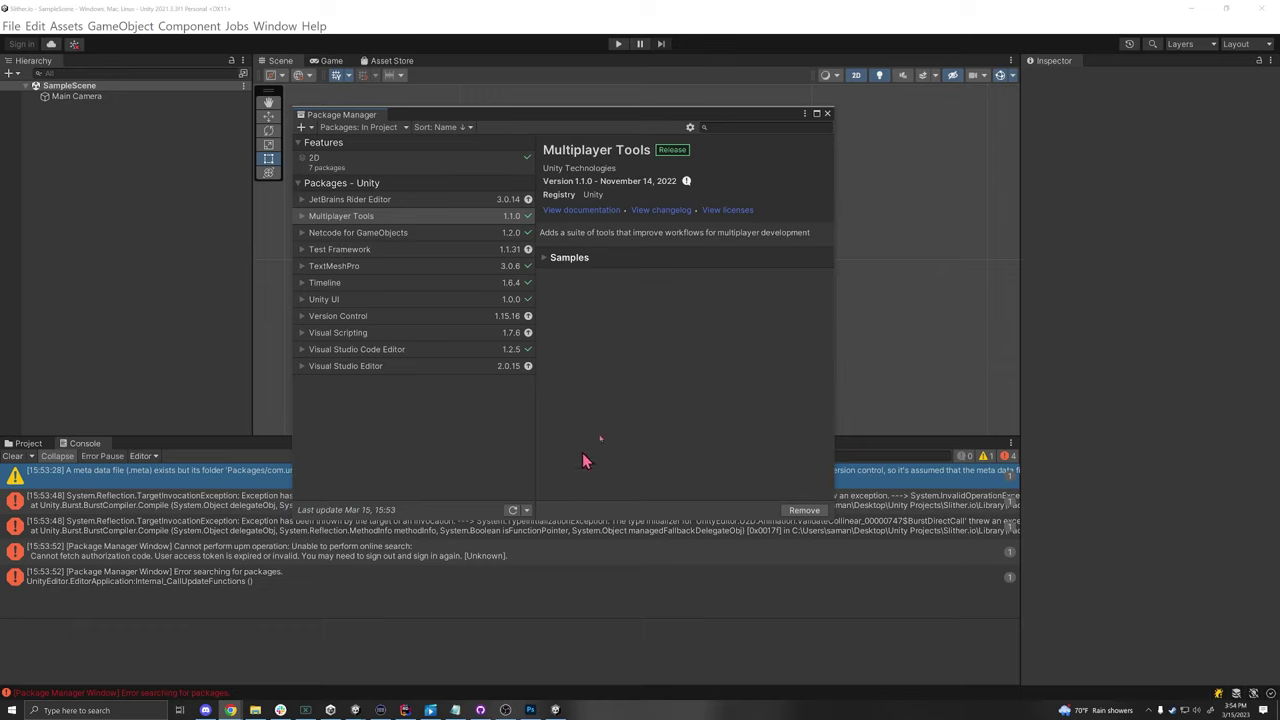
Close Package Manager, clear the console, and create an empty object named NetworkManager.
{"action": "left_click", "coordinate": [827, 113]}
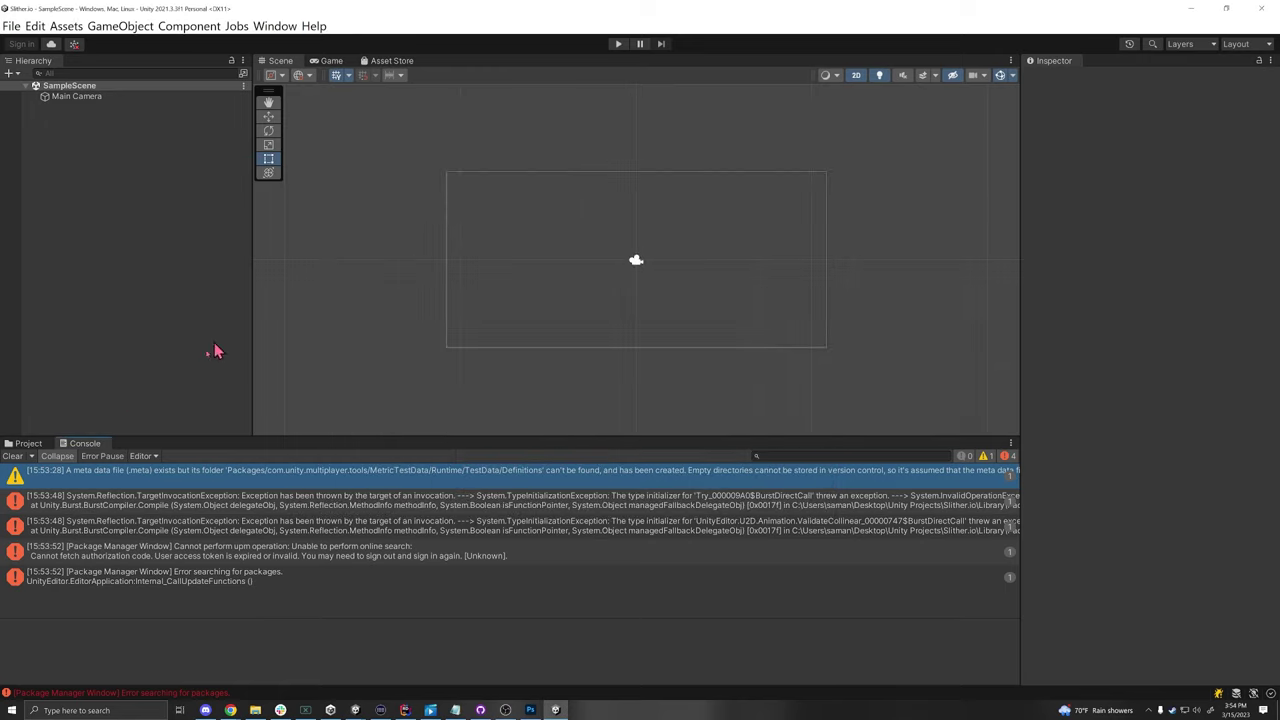
{"action": "left_click", "coordinate": [12, 456]}
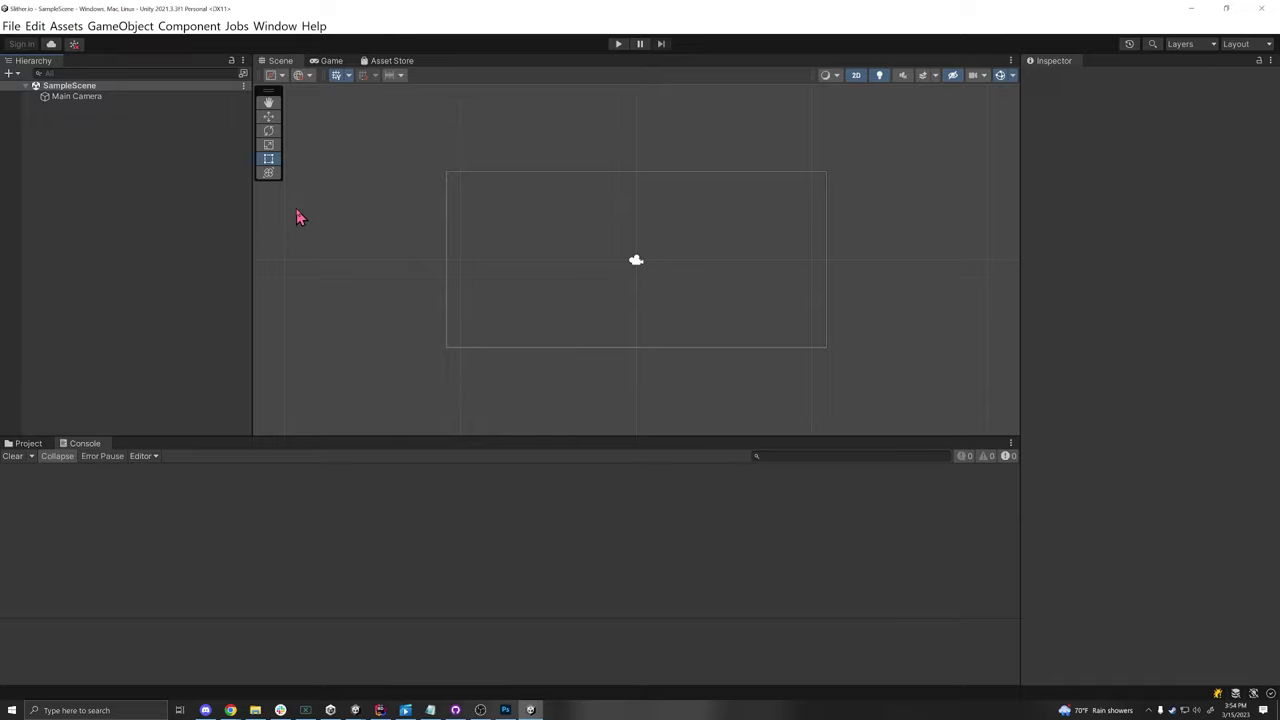
{"action": "right_click", "coordinate": [91, 142]}
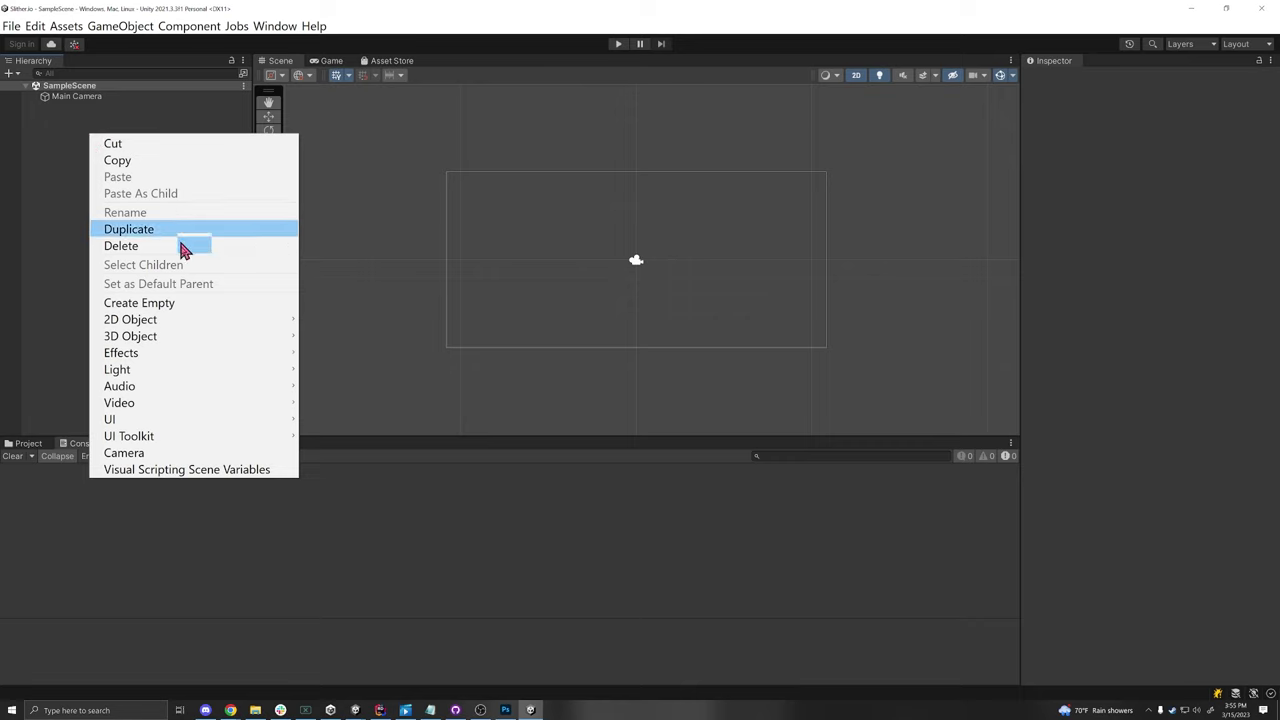
{"action": "left_click", "coordinate": [189, 303]}
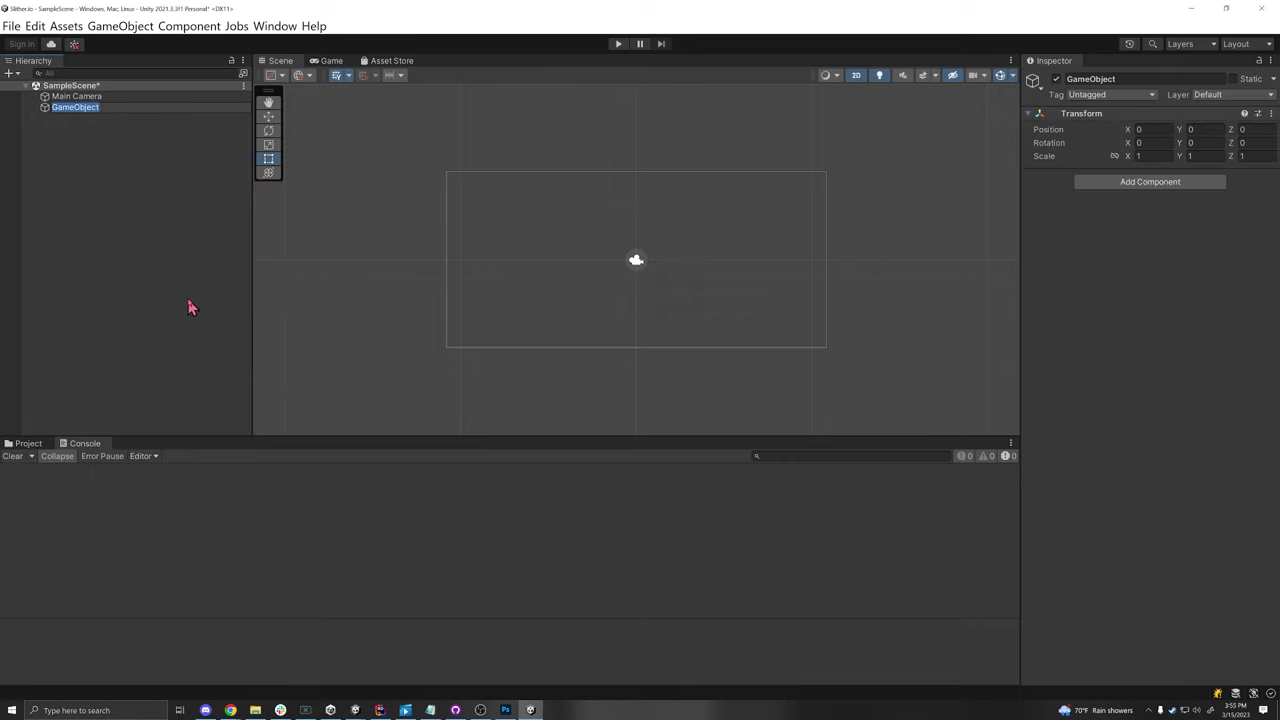
{"action": "type", "text": "NetworkManager"}
{"action": "key", "text": "Return"}
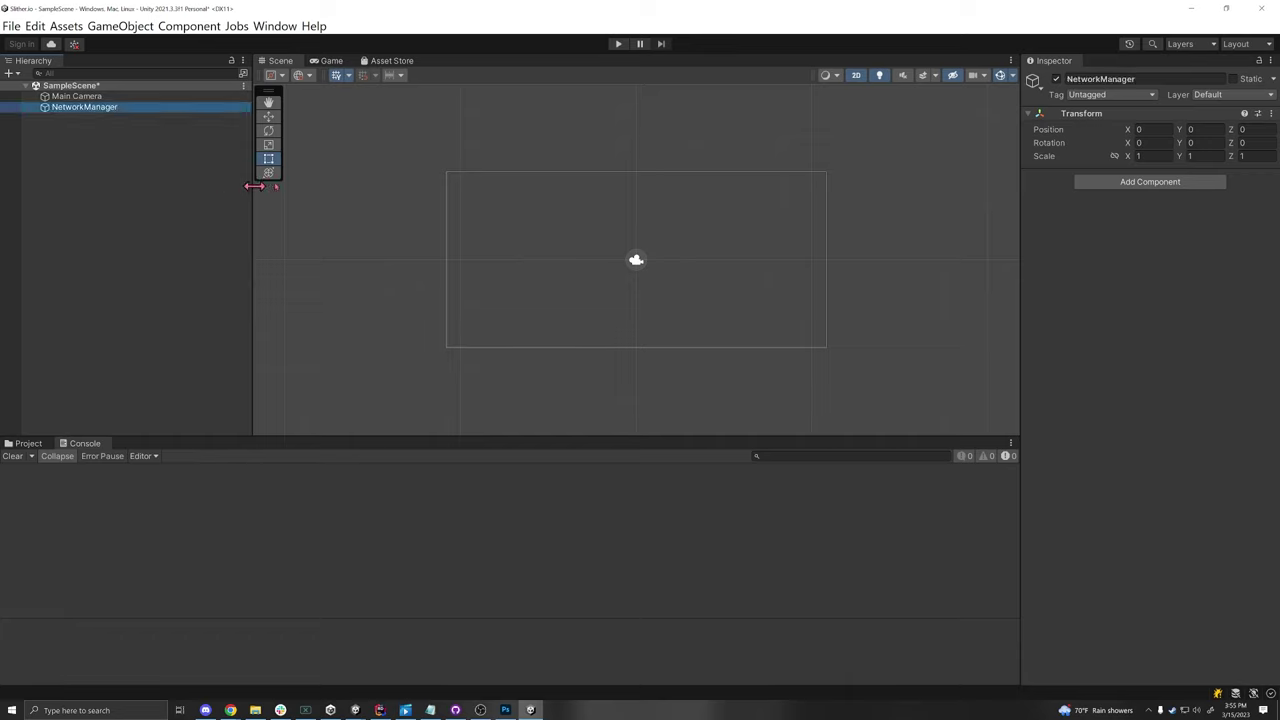
Add a Network Manager component to the NetworkManager object.
{"action": "left_click", "coordinate": [1097, 183]}
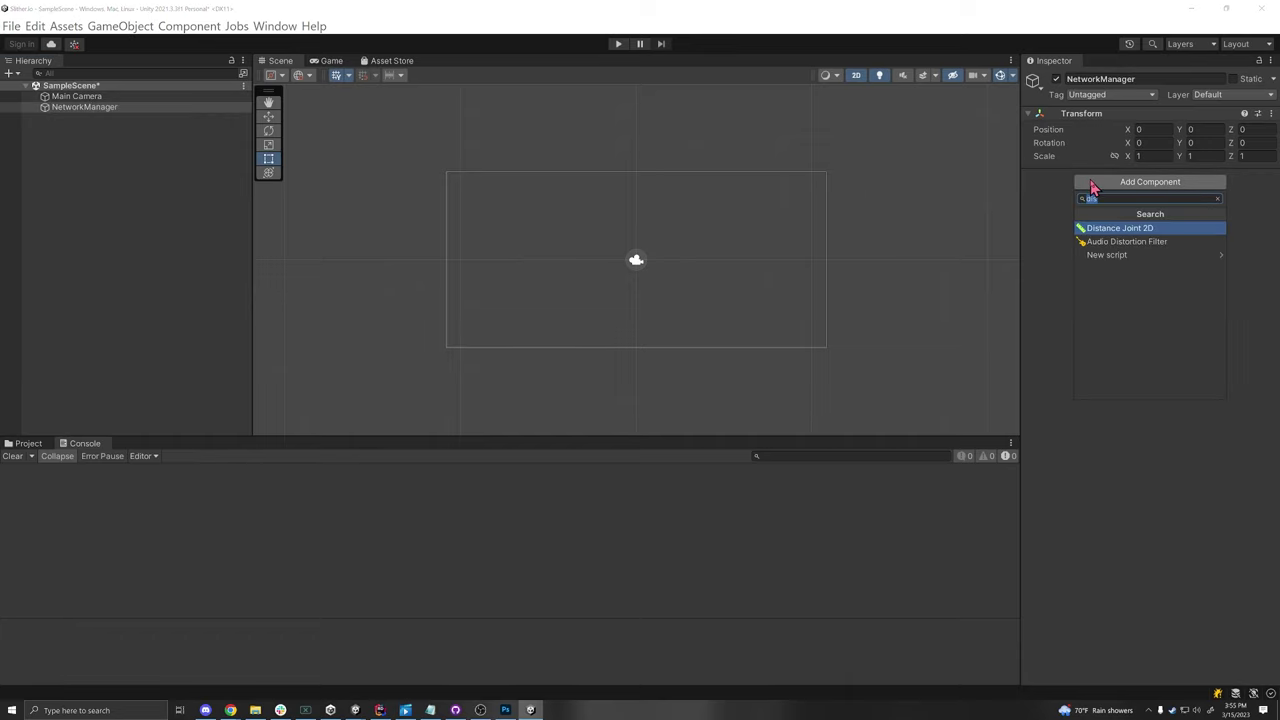
{"action": "type", "text": "network"}
{"action": "key", "text": "Down"}
{"action": "key", "text": "Return"}
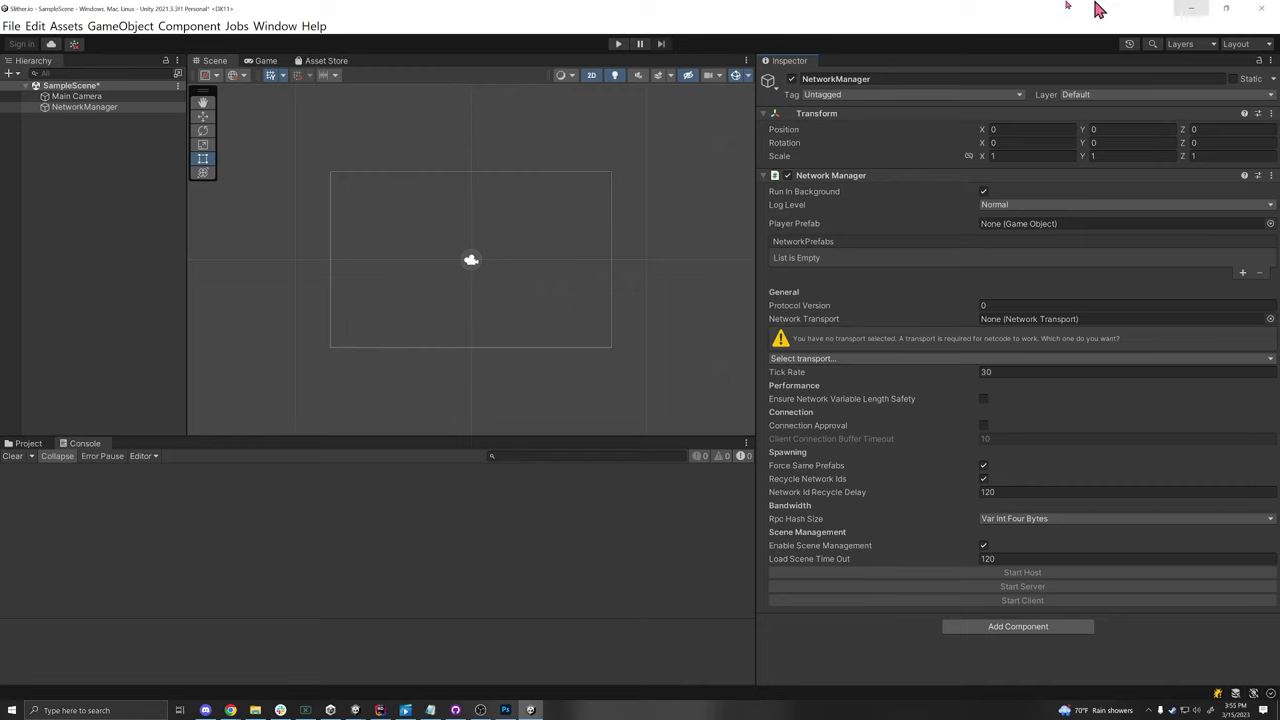
Set the Network Manager's transport to UnityTransport.
{"action": "key", "text": "alt+Tab"}
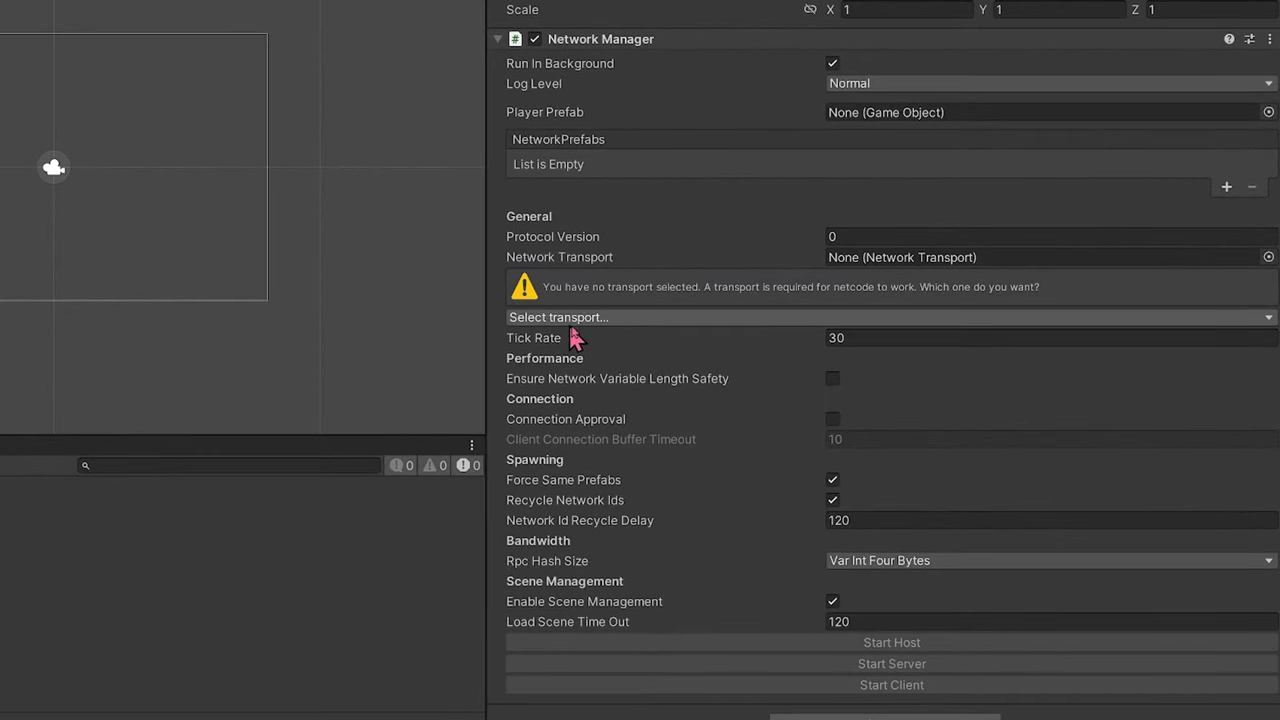
{"action": "left_click", "coordinate": [600, 325]}
{"action": "left_click", "coordinate": [560, 362]}
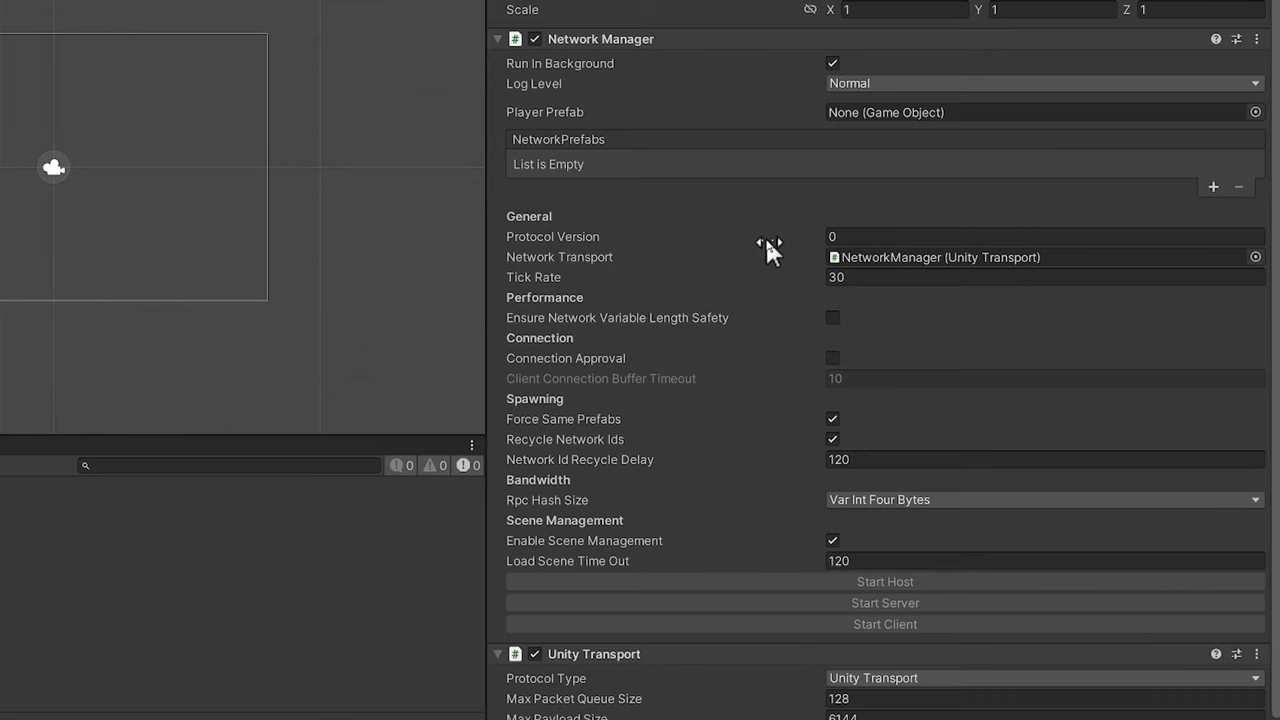
{"action": "scroll", "coordinate": [750, 255], "scroll_direction": "down", "scroll_amount": 3}
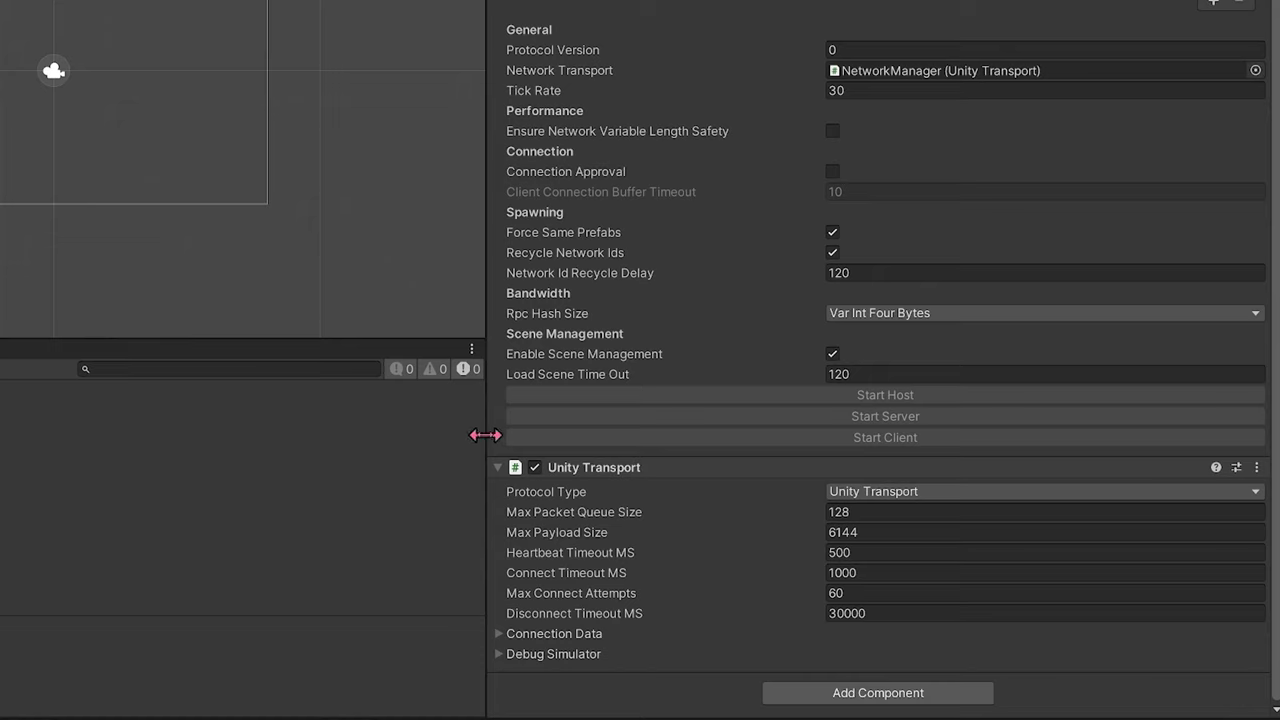
Review Unity Transport's fields, leaving Connect Timeout, address 127.0.0.1 and port 7777 unchanged.
{"action": "mouse_move", "coordinate": [600, 571]}
{"action": "left_click", "coordinate": [848, 573]}
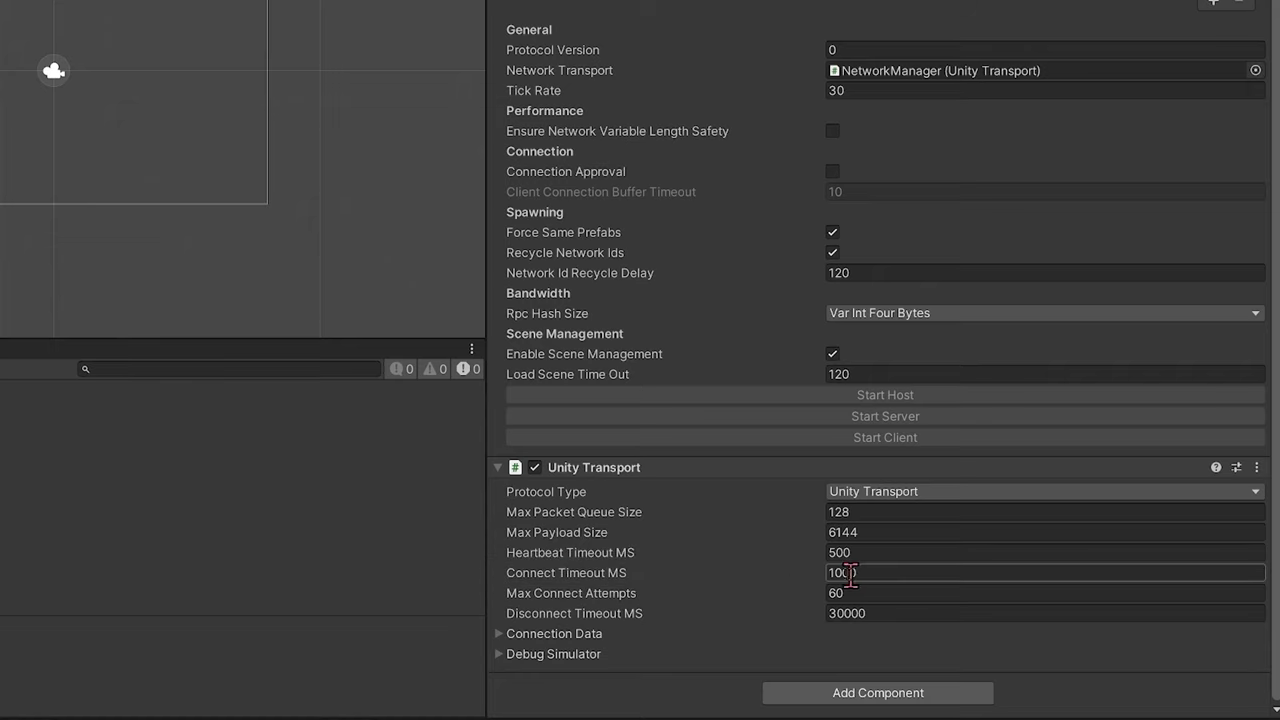
{"action": "key", "text": "Return"}
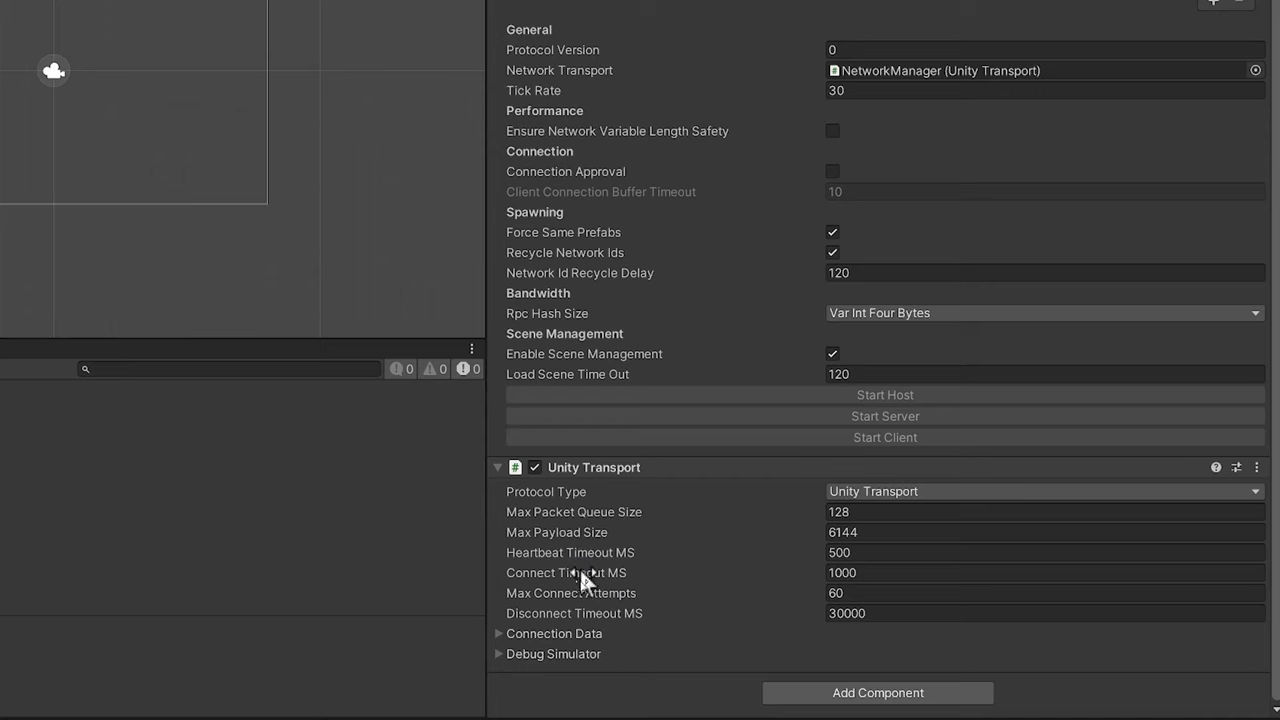
{"action": "mouse_move", "coordinate": [627, 543]}
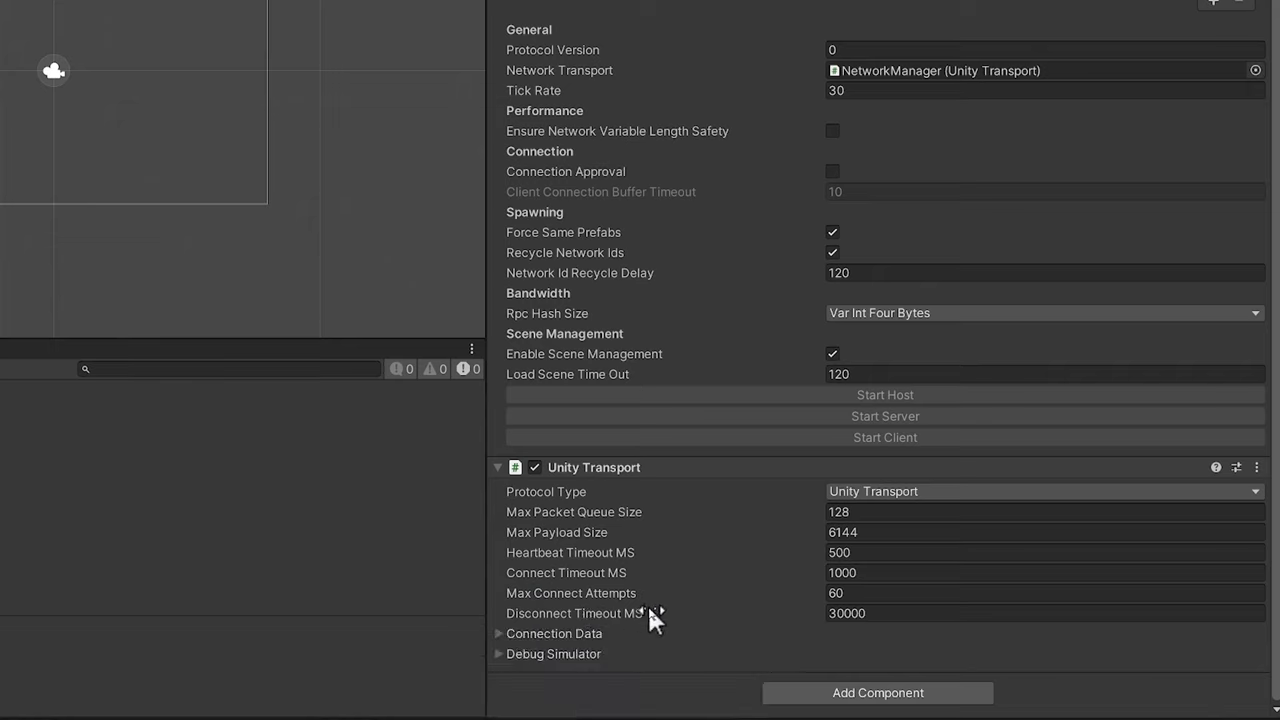
{"action": "mouse_move", "coordinate": [641, 614]}
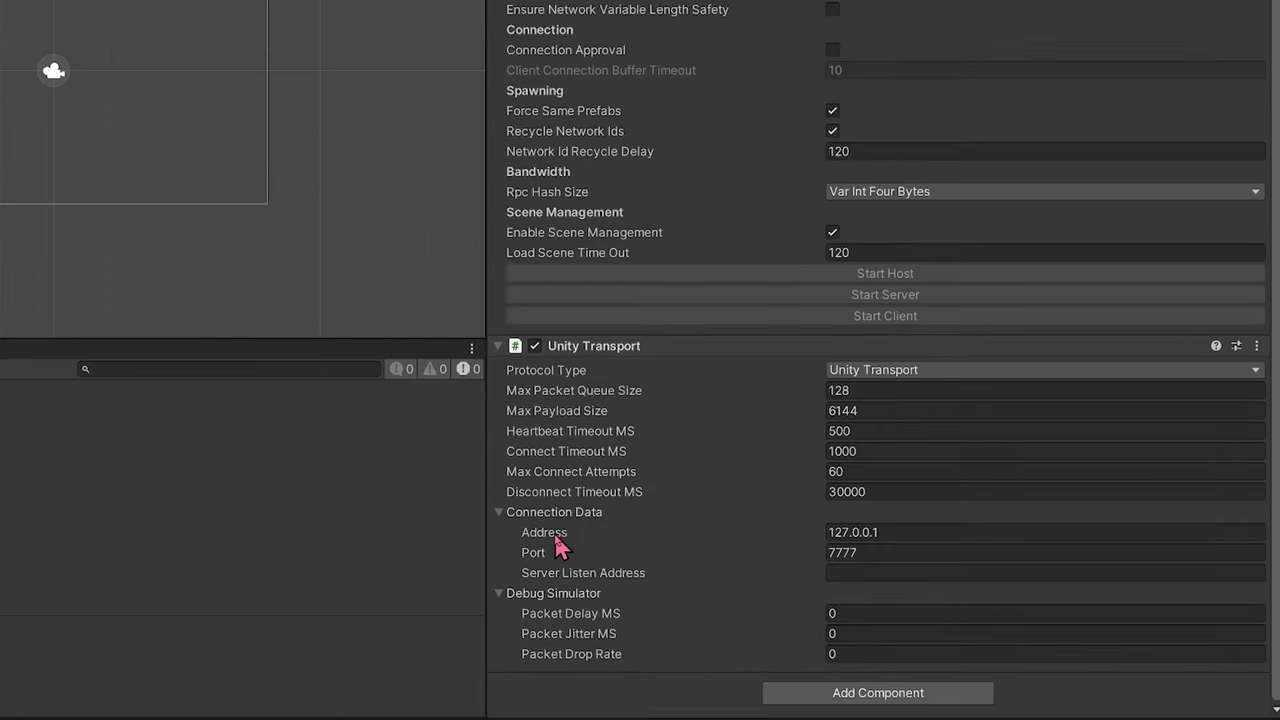
{"action": "mouse_move", "coordinate": [558, 545]}
{"action": "left_click", "coordinate": [930, 552]}
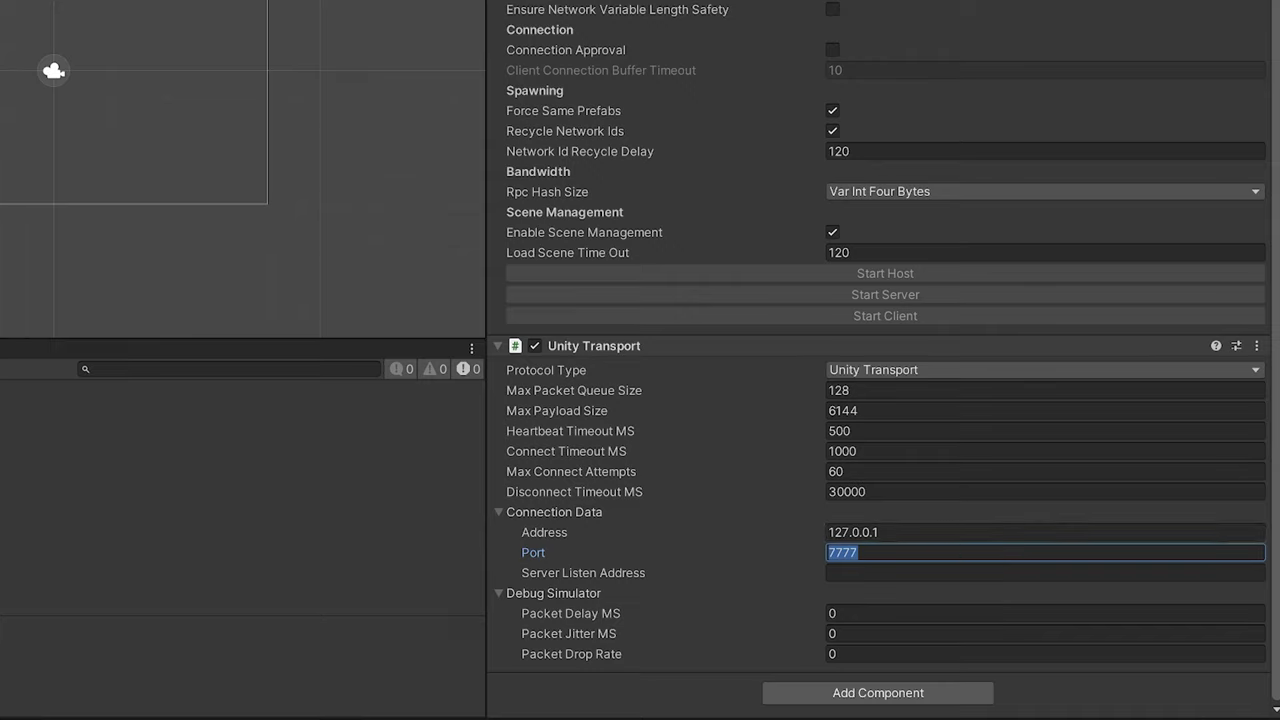
{"action": "left_click", "coordinate": [1040, 552]}
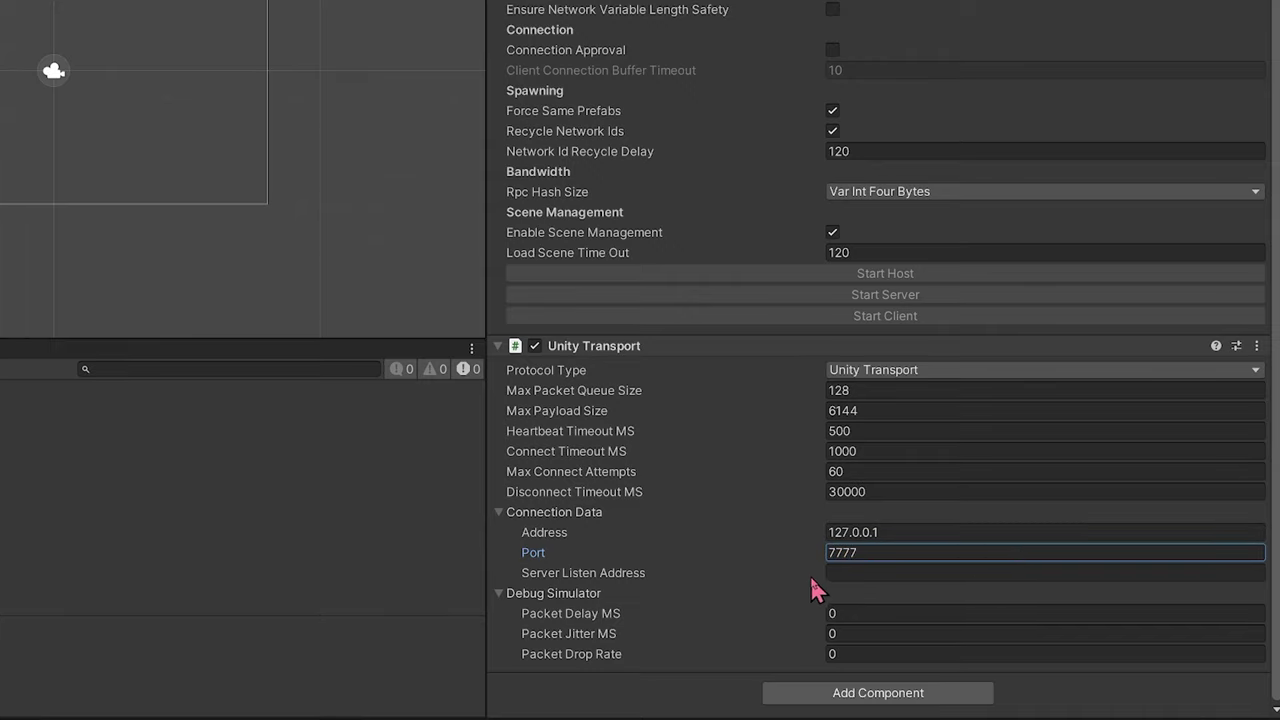
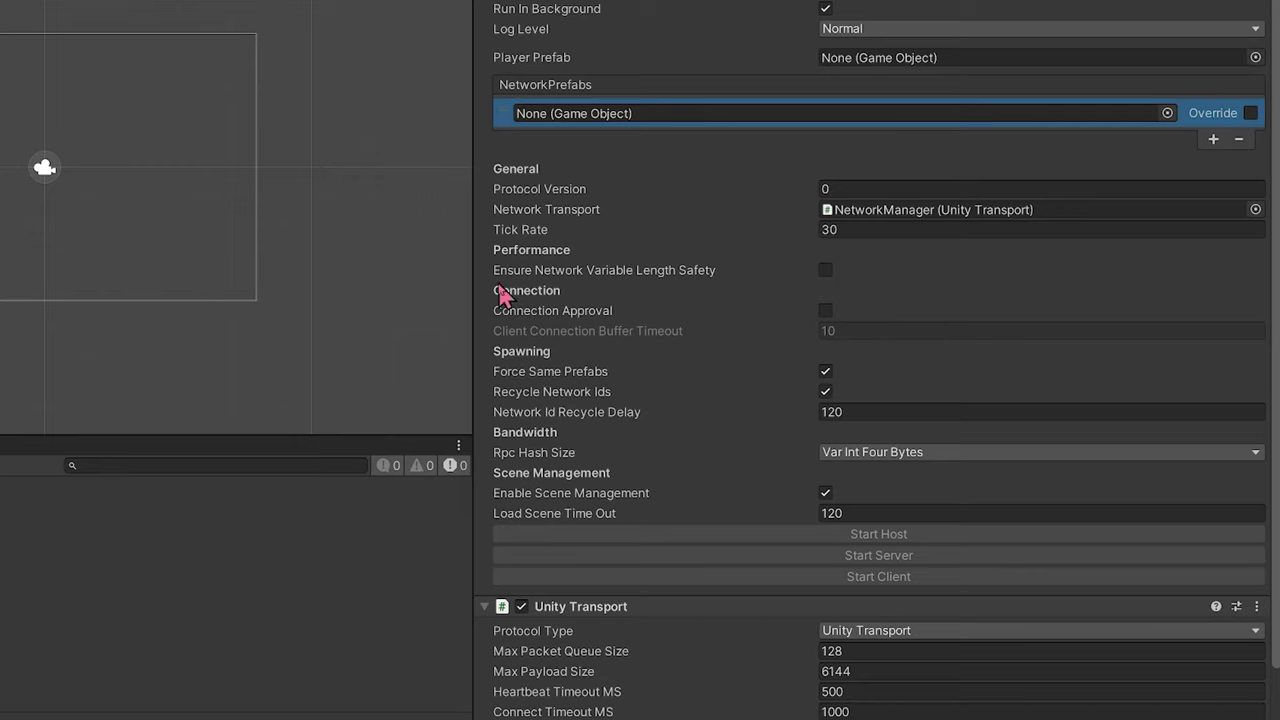
Scroll the NetworkManager Inspector to review its Unity Transport settings at 127.0.0.1, port 7777.
{"action": "mouse_move", "coordinate": [545, 320]}
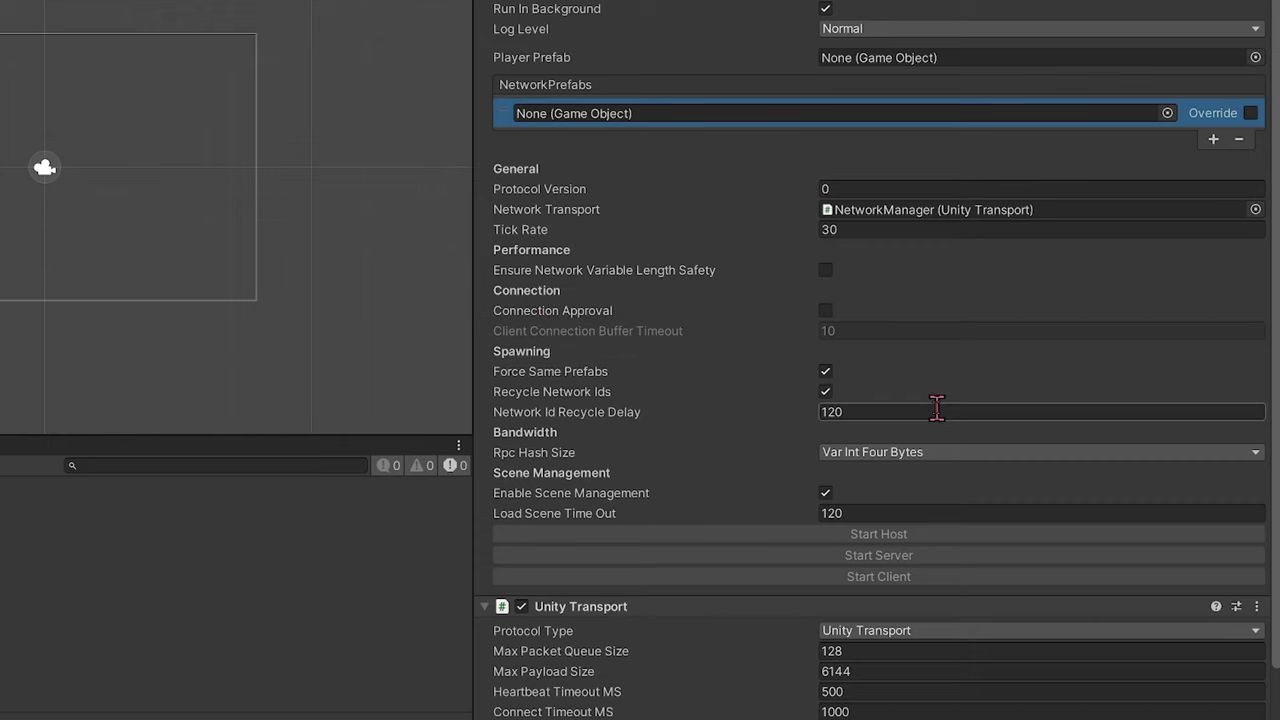
{"action": "scroll", "coordinate": [915, 405], "scroll_direction": "down", "scroll_amount": 3}
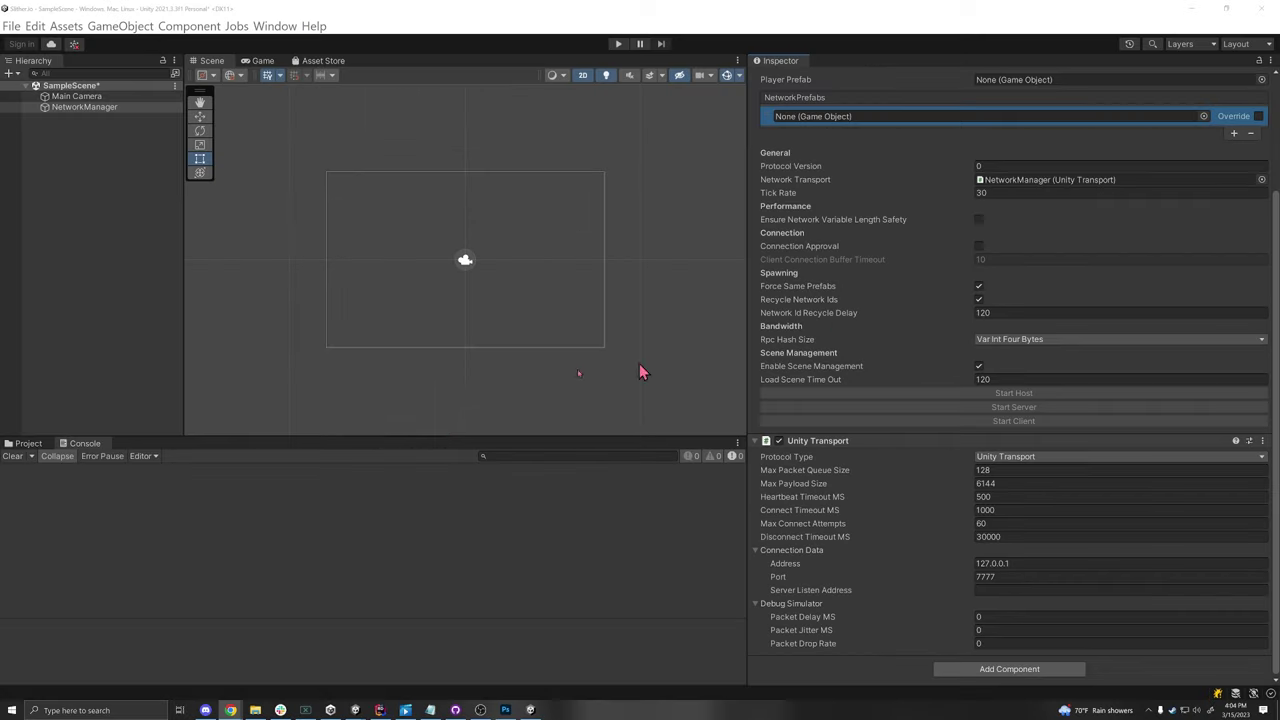
In the Project tab, create a folder named Prefabs under Assets and open it.
{"action": "left_click", "coordinate": [28, 443]}
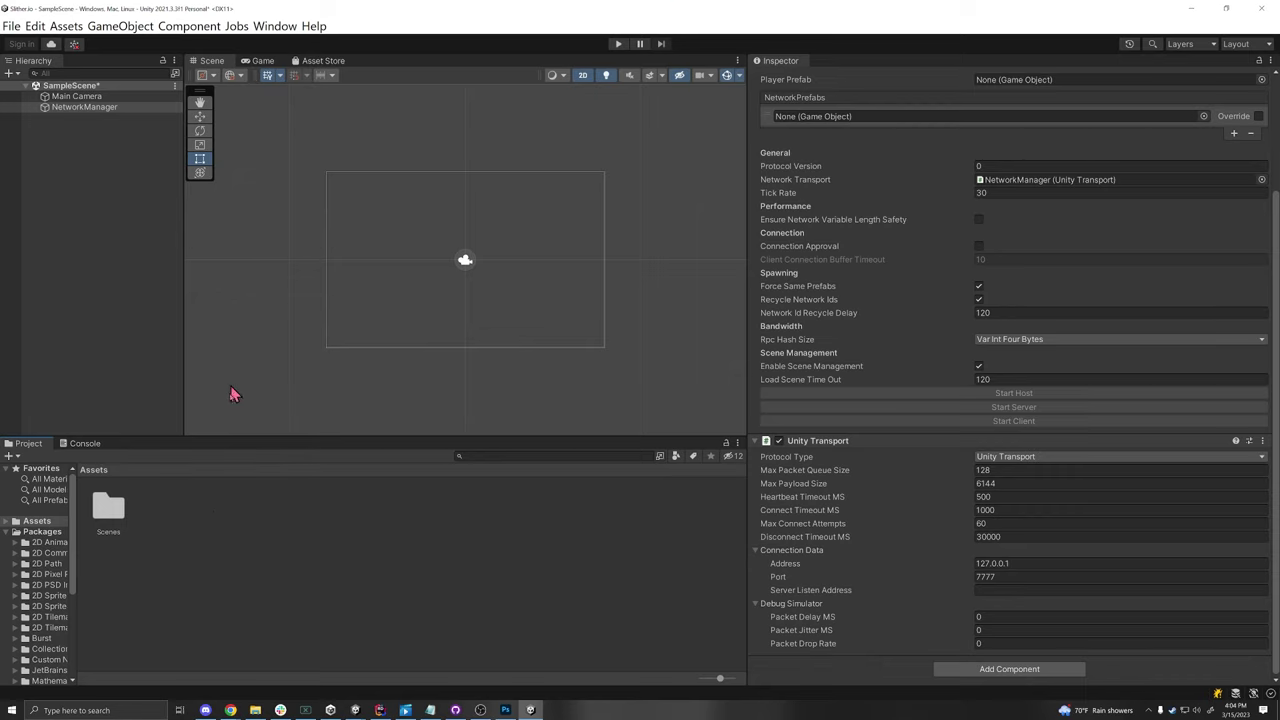
{"action": "right_click", "coordinate": [196, 522]}
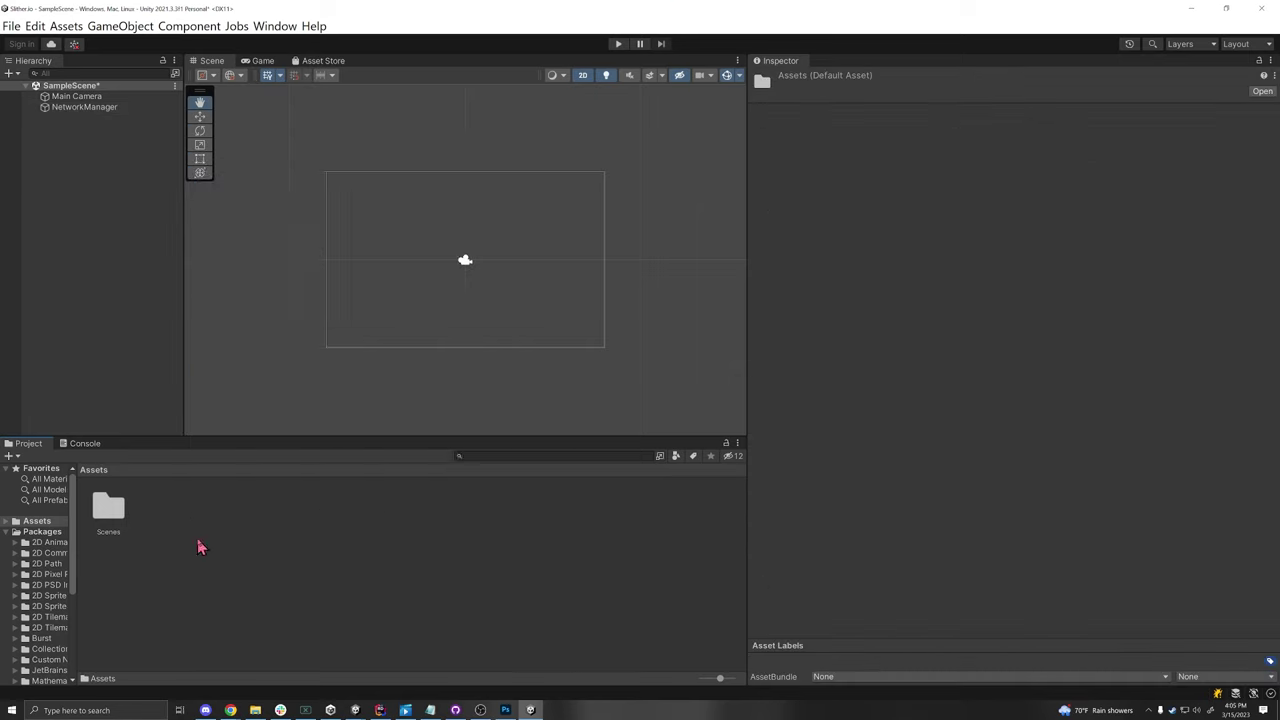
{"action": "right_click", "coordinate": [200, 543]}
{"action": "mouse_move", "coordinate": [417, 172]}
{"action": "left_click", "coordinate": [522, 37]}
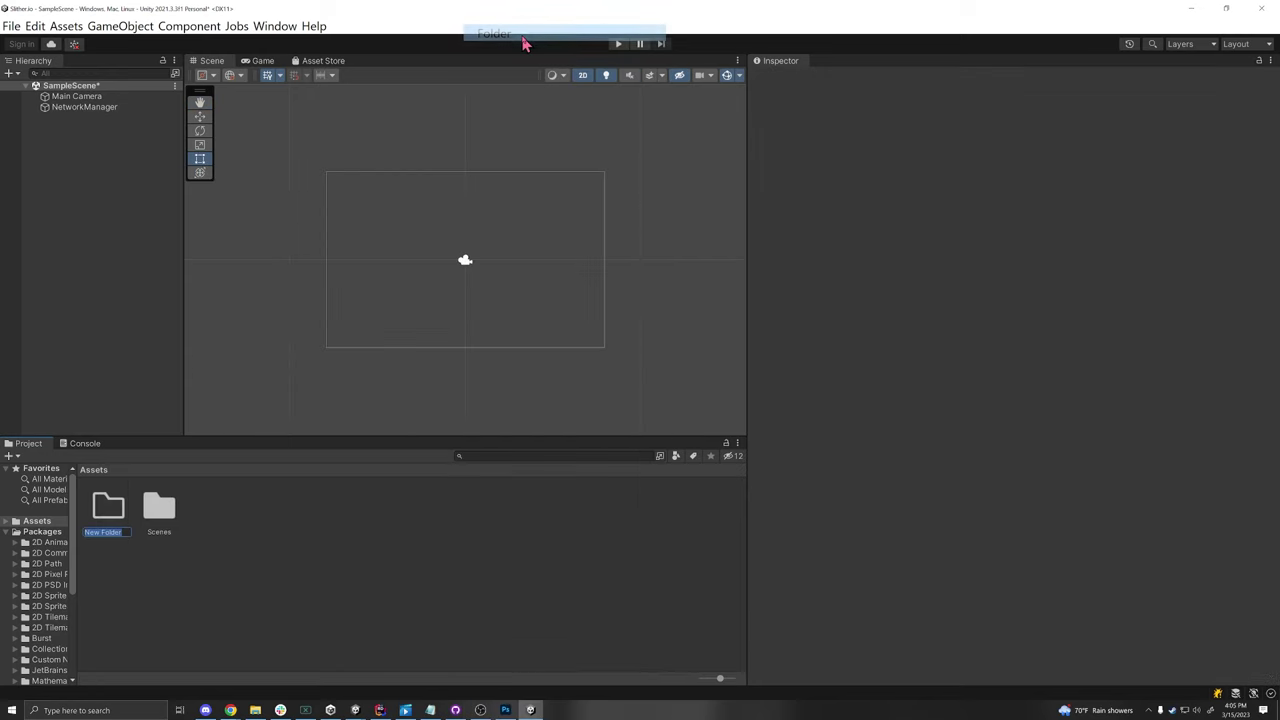
{"action": "key", "text": "Return"}
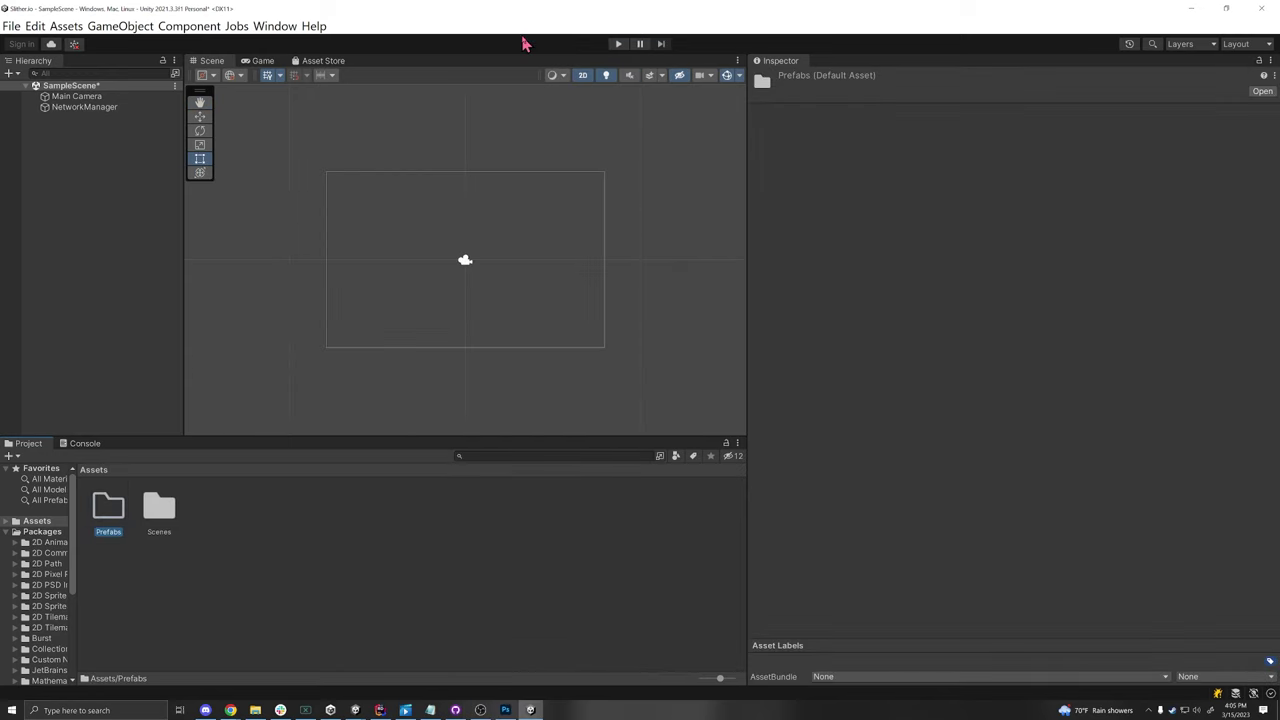
{"action": "key", "text": "Return"}
{"action": "right_click", "coordinate": [100, 190]}
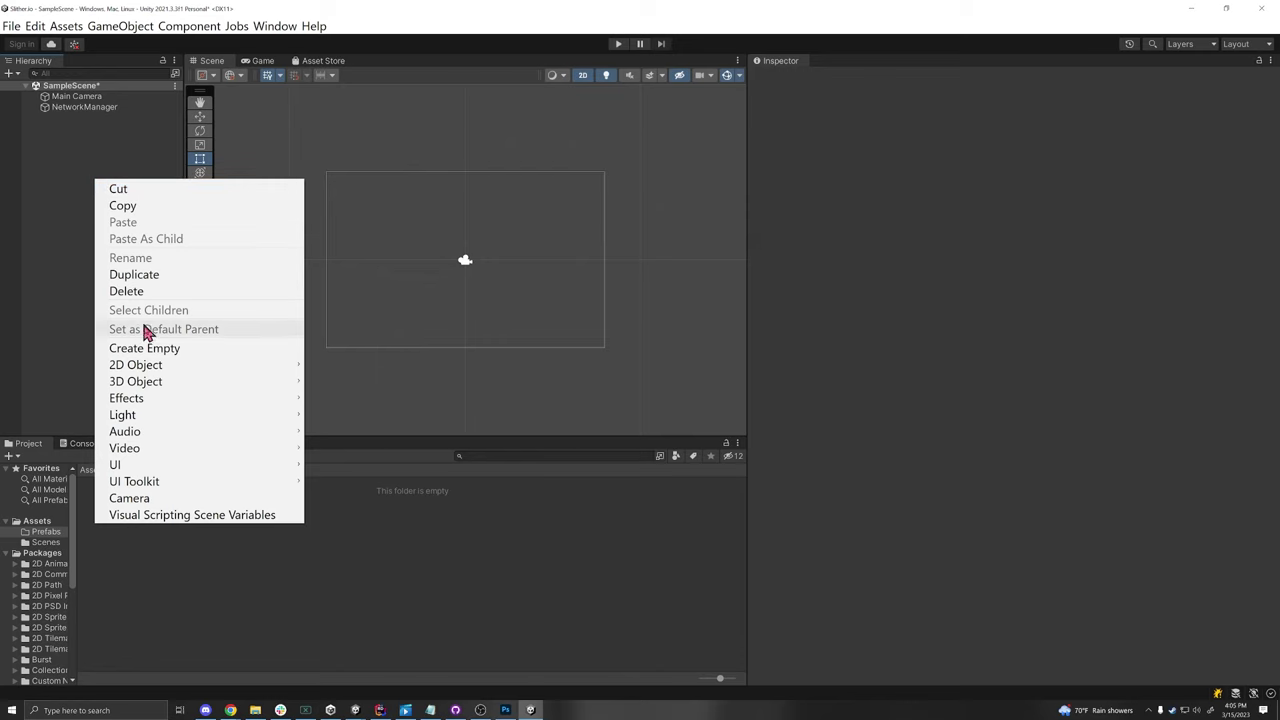
Add a Circle sprite to the scene and colour it soft pink.
{"action": "mouse_move", "coordinate": [149, 366]}
{"action": "mouse_move", "coordinate": [366, 368]}
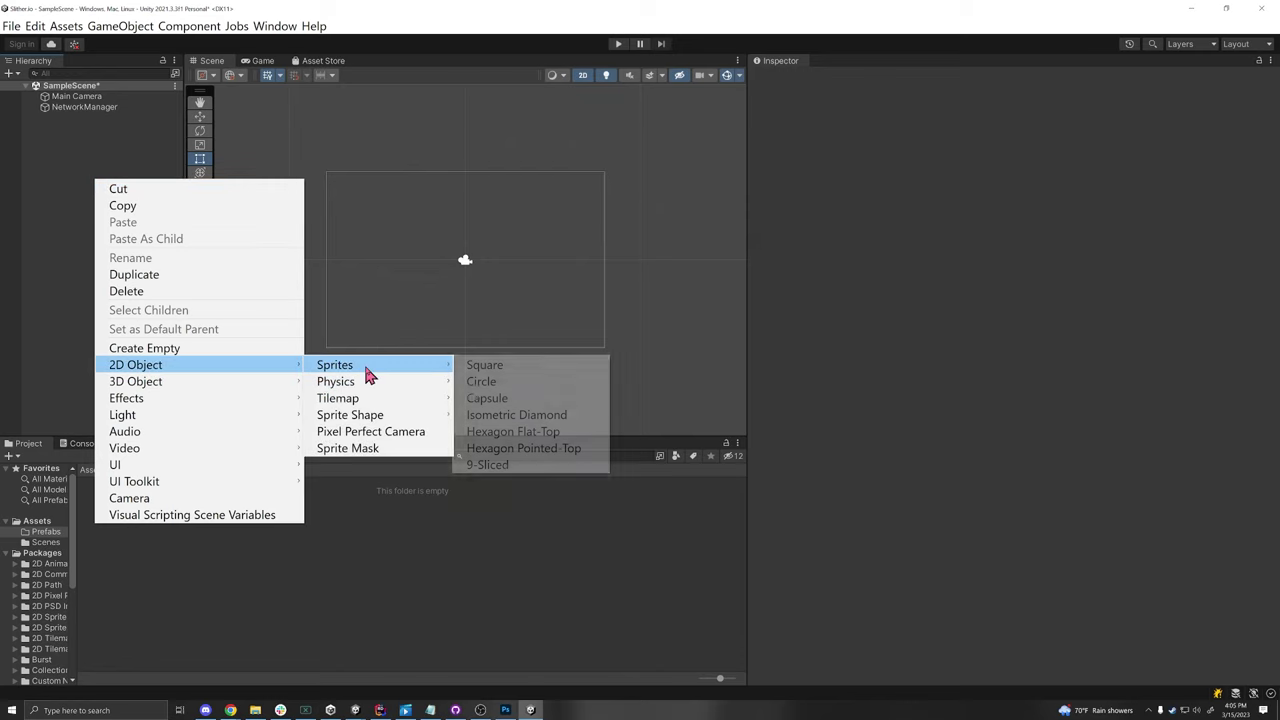
{"action": "left_click", "coordinate": [503, 380]}
{"action": "left_click", "coordinate": [1047, 204]}
{"action": "left_click_drag", "start_coordinate": [1200, 360], "coordinate": [1247, 255]}
{"action": "left_click_drag", "start_coordinate": [1238, 378], "coordinate": [1250, 356]}
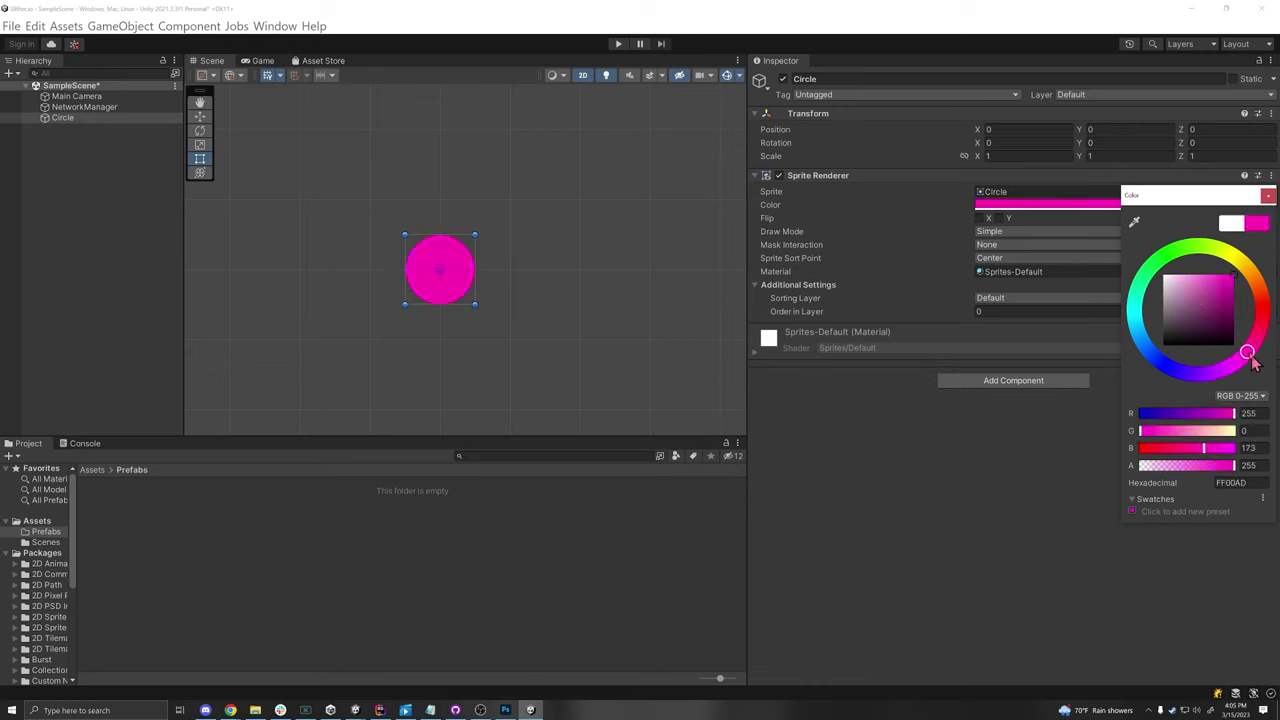
{"action": "left_click_drag", "start_coordinate": [1220, 314], "coordinate": [1222, 254]}
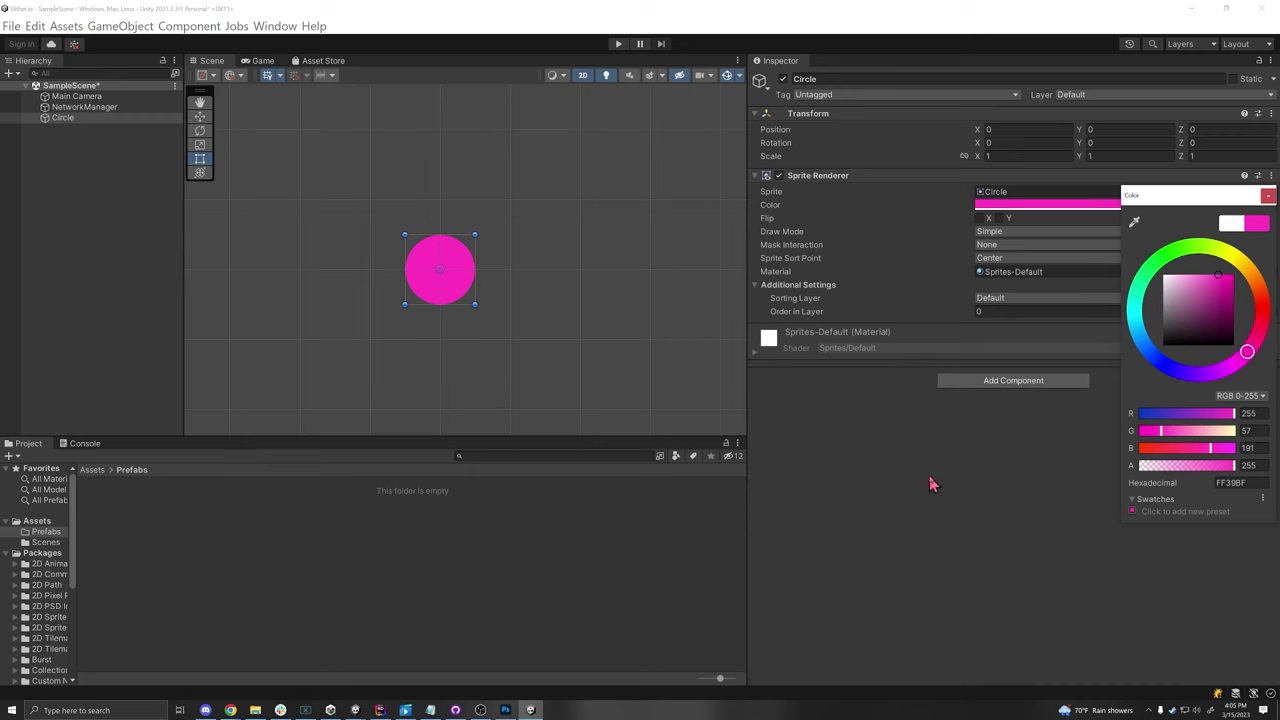
Add a white child Circle under it, shrink it and place it at the upper right.
{"action": "right_click", "coordinate": [76, 118]}
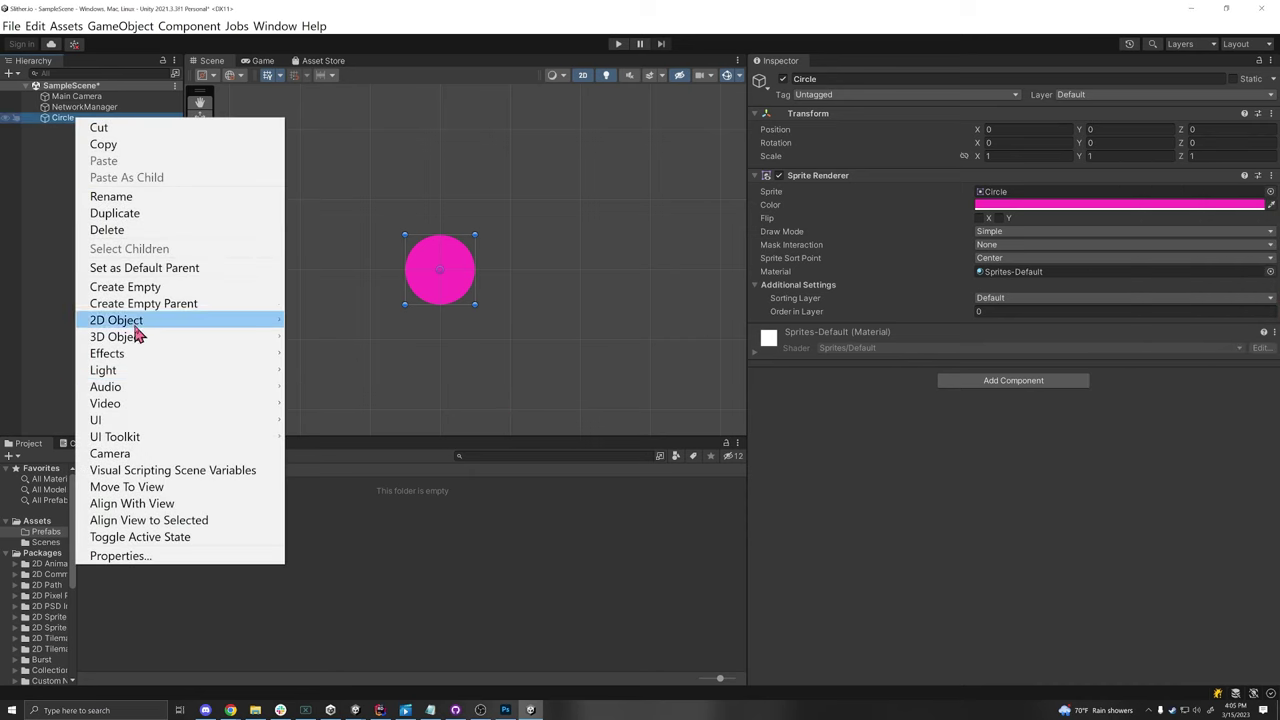
{"action": "mouse_move", "coordinate": [134, 328]}
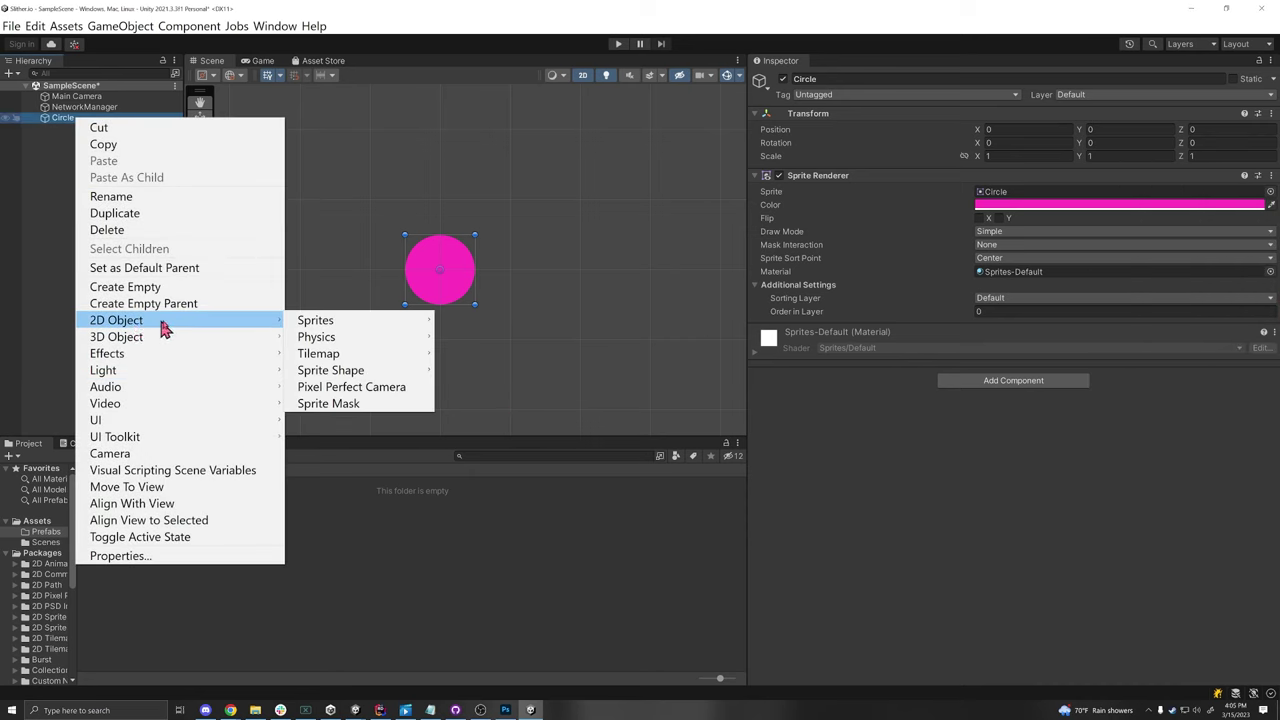
{"action": "mouse_move", "coordinate": [334, 326]}
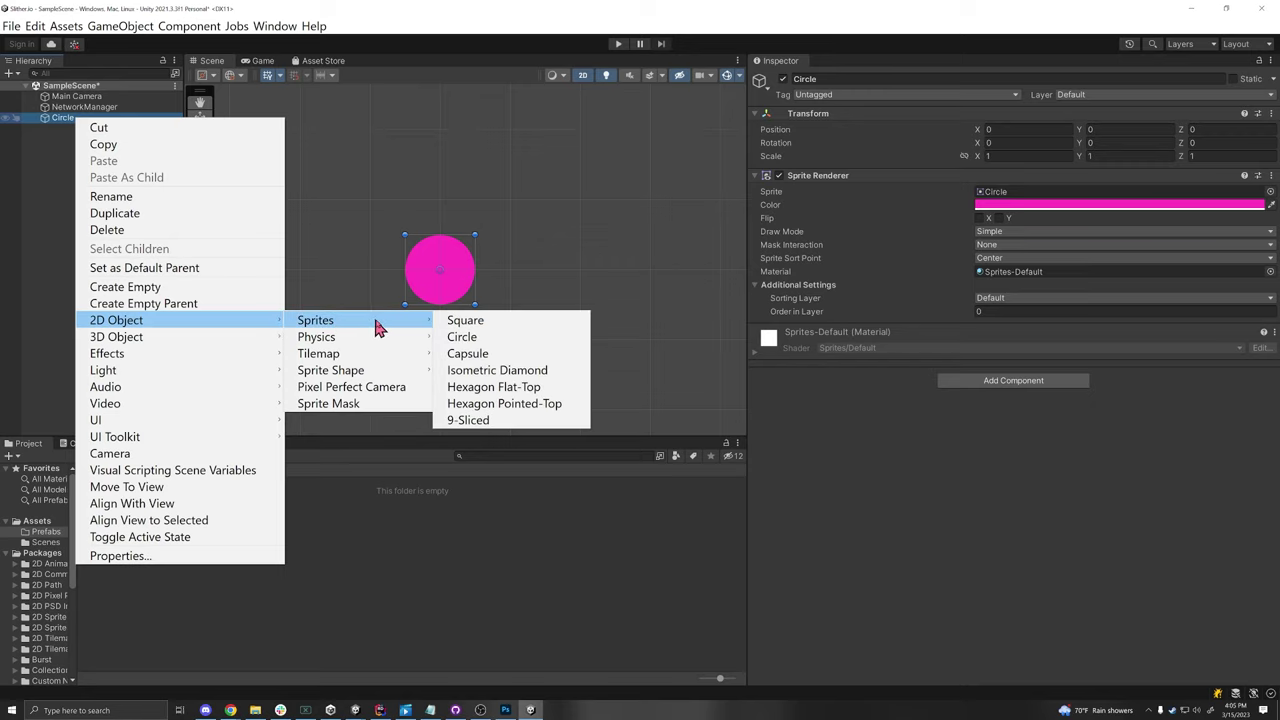
{"action": "left_click", "coordinate": [490, 337]}
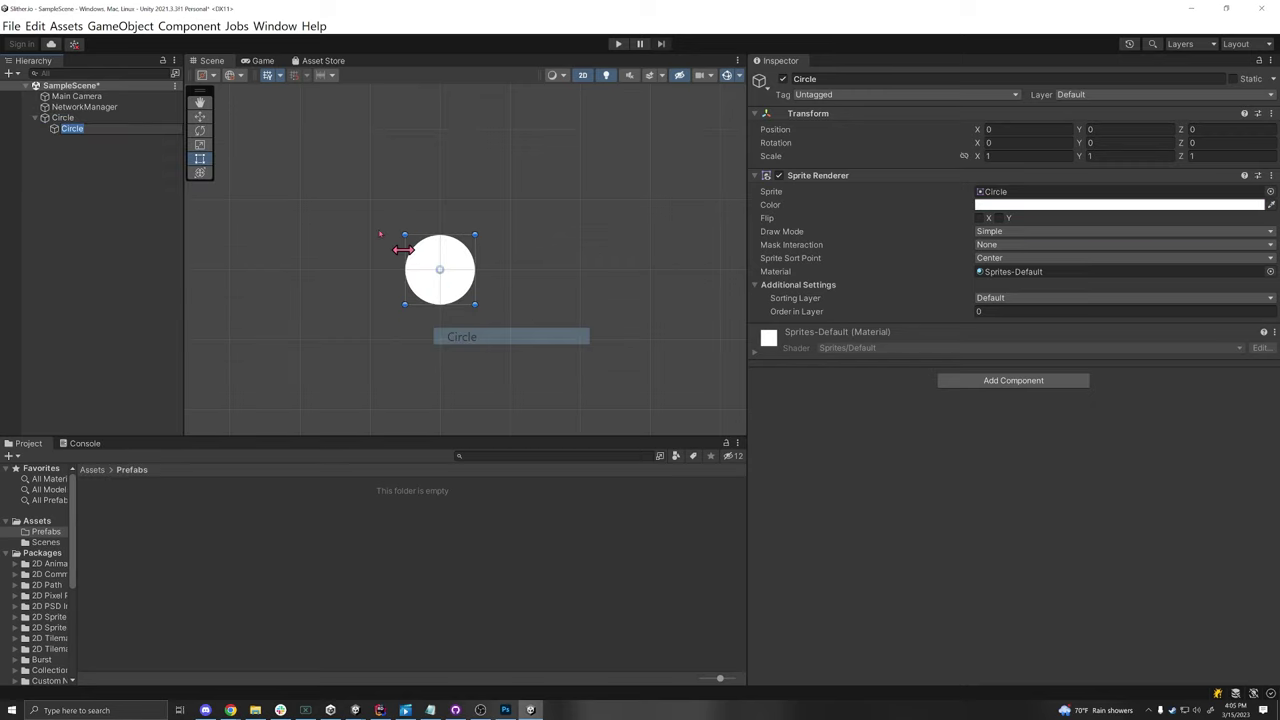
{"action": "left_click_drag", "start_coordinate": [475, 234], "coordinate": [529, 189]}
{"action": "scroll", "coordinate": [427, 290], "scroll_direction": "up", "scroll_amount": 3}
{"action": "left_click", "coordinate": [531, 188]}
{"action": "left_click", "coordinate": [512, 212]}
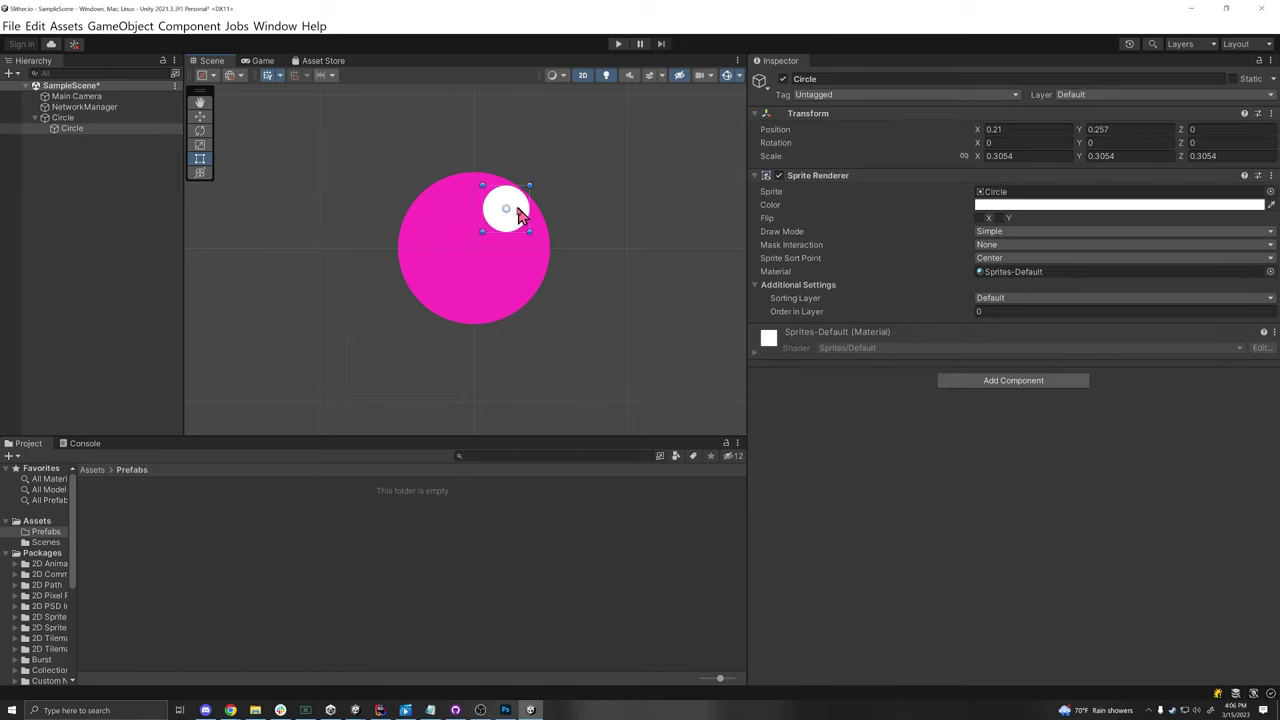
Recolour the parent Circle bright blue.
{"action": "left_click", "coordinate": [110, 118]}
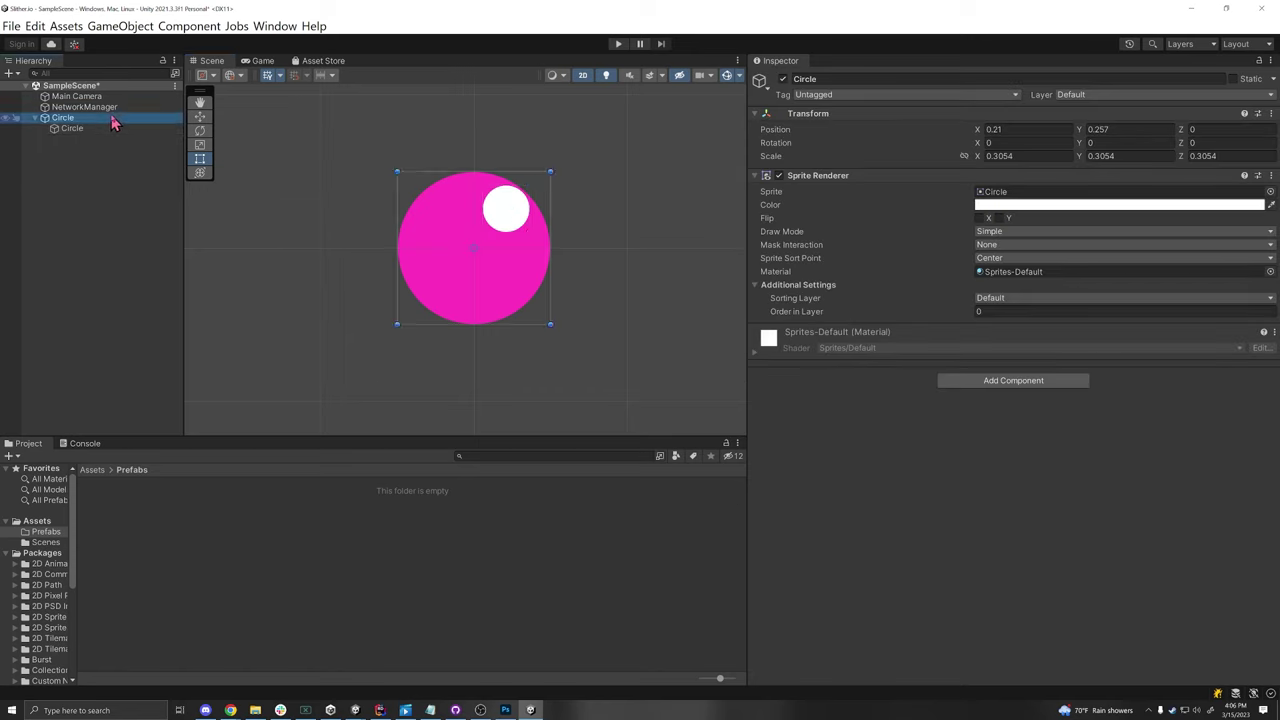
{"action": "left_click", "coordinate": [1018, 205]}
{"action": "left_click", "coordinate": [1038, 348]}
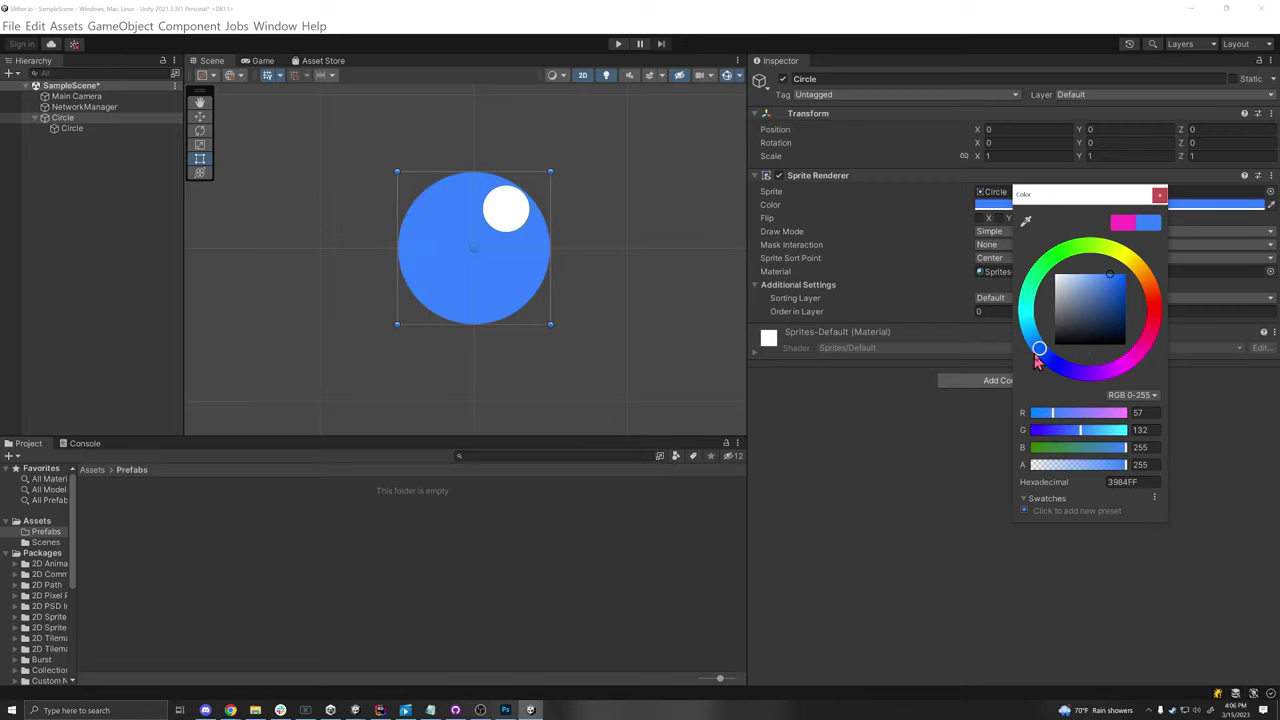
{"action": "left_click_drag", "start_coordinate": [1070, 316], "coordinate": [1126, 248]}
Duplicate the white eye circle and move the copy to the left side.
{"action": "left_click", "coordinate": [506, 210]}
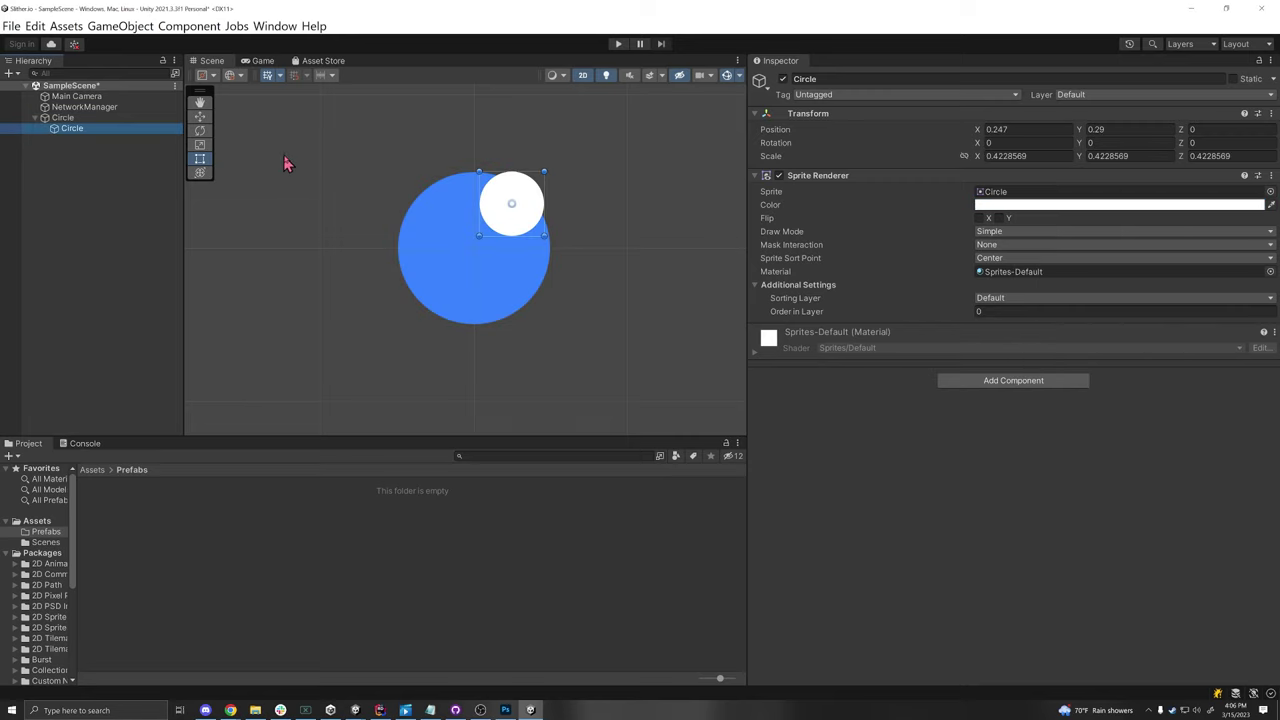
{"action": "key", "text": "ctrl+d"}
{"action": "left_click_drag", "start_coordinate": [520, 217], "coordinate": [446, 218]}
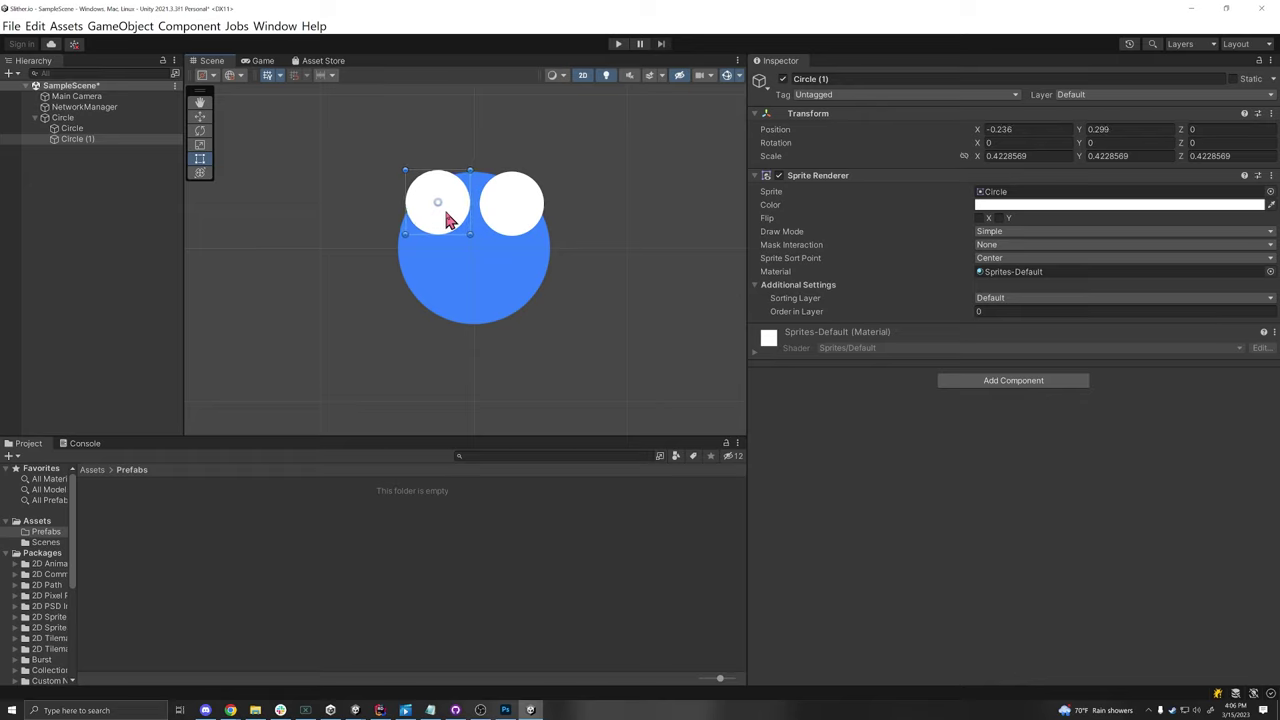
Make small black pupil circles, Circle (2) and Circle (3), inside the left and right eyes.
{"action": "left_click", "coordinate": [72, 140]}
{"action": "key", "text": "ctrl+d"}
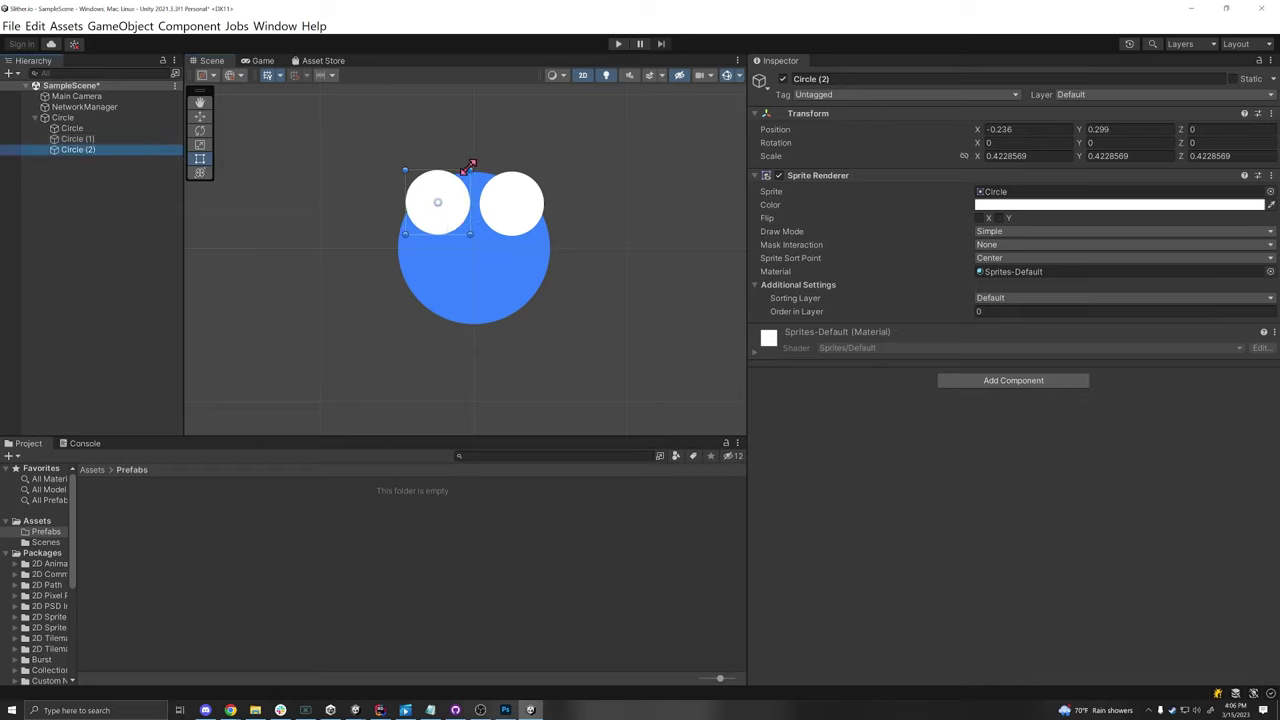
{"action": "left_click_drag", "start_coordinate": [468, 166], "coordinate": [454, 188]}
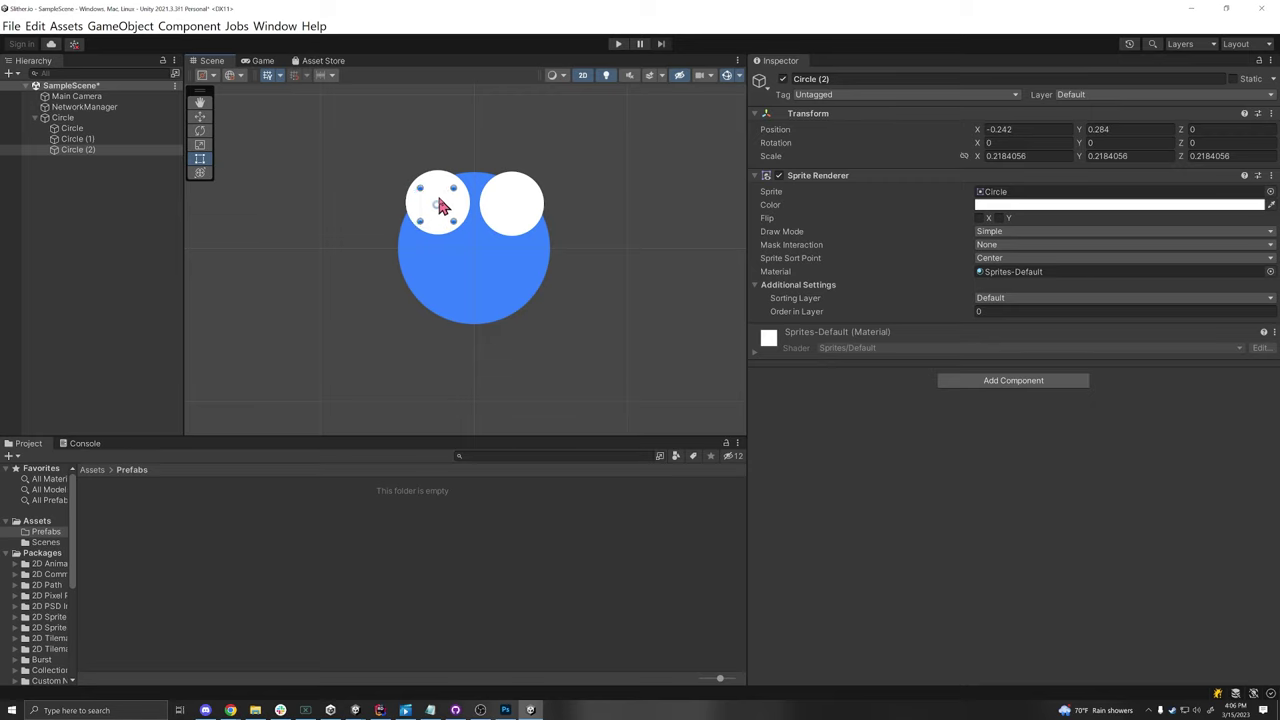
{"action": "left_click", "coordinate": [1120, 204]}
{"action": "mouse_move", "coordinate": [436, 200]}
{"action": "left_mouse_down"}
{"action": "mouse_move", "coordinate": [445, 207]}
{"action": "mouse_move", "coordinate": [434, 206]}
{"action": "left_mouse_up"}
{"action": "key", "text": "ctrl+d"}
{"action": "left_click", "coordinate": [120, 162]}
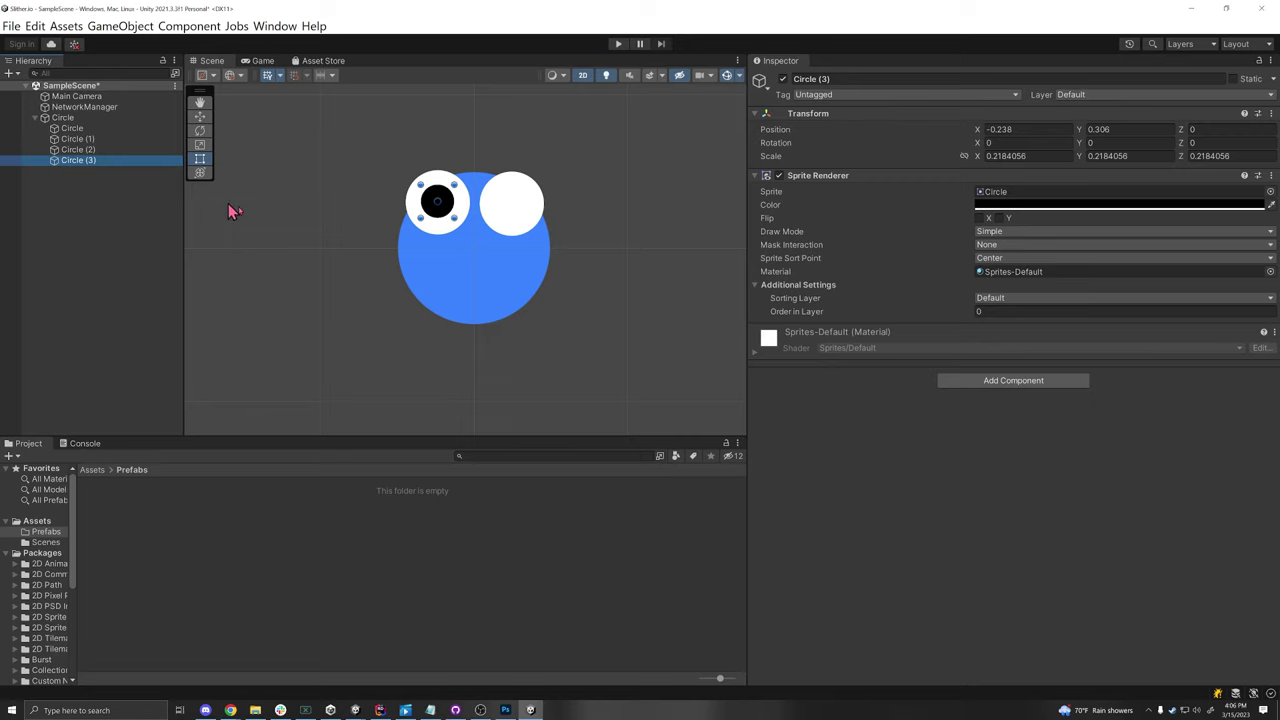
{"action": "left_click_drag", "start_coordinate": [442, 207], "coordinate": [519, 209]}
Rename the parent Circle object to Player.
{"action": "left_click", "coordinate": [620, 257]}
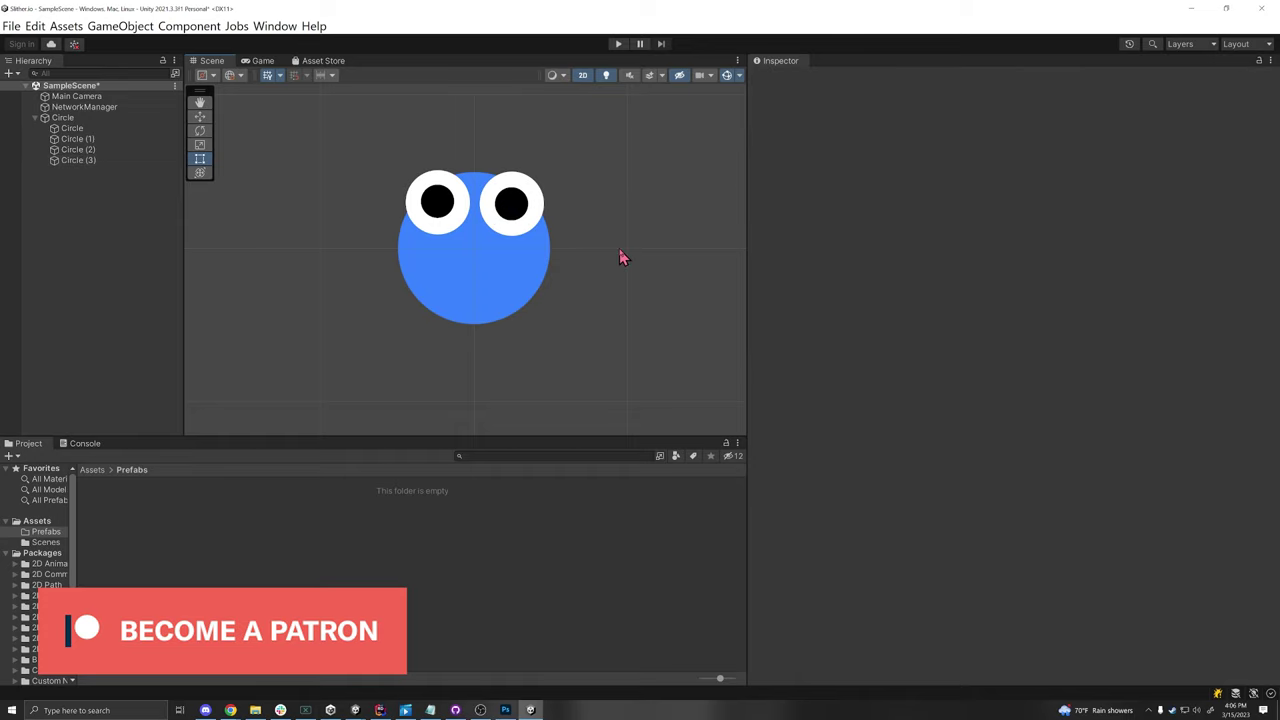
{"action": "scroll", "coordinate": [380, 295], "scroll_direction": "down", "scroll_amount": 5}
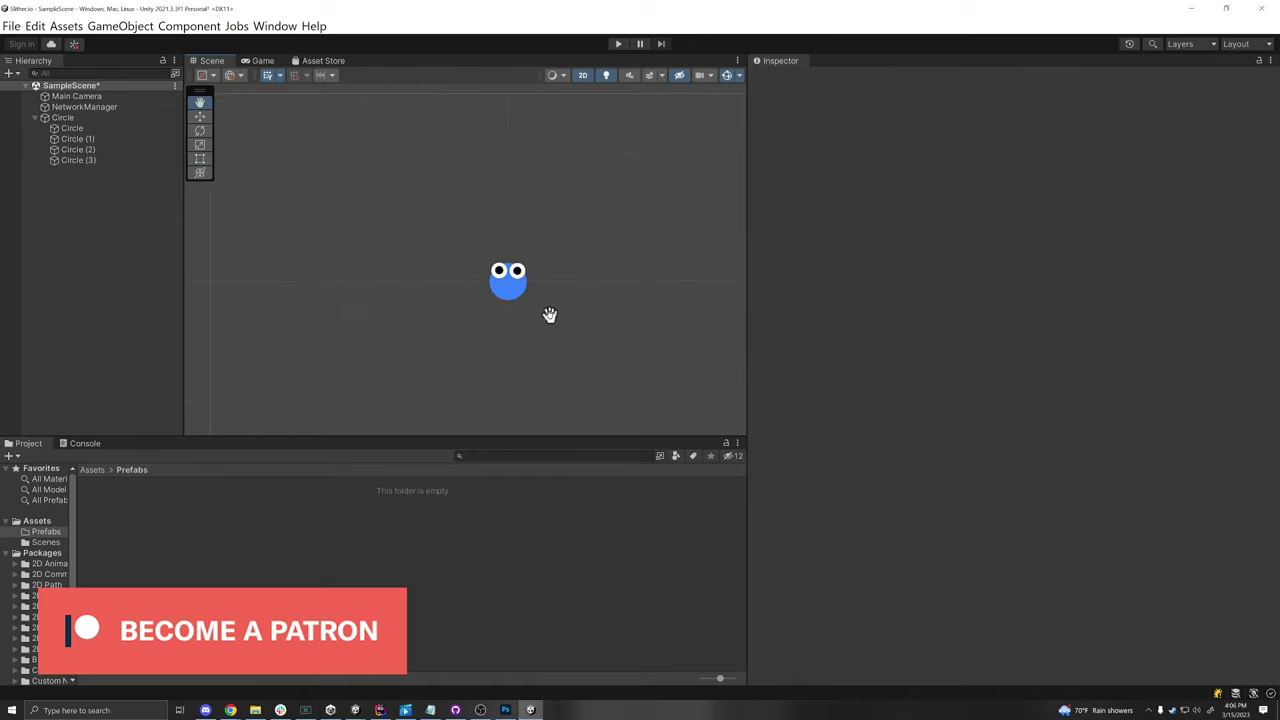
{"action": "left_click_drag", "start_coordinate": [746, 210], "coordinate": [877, 207]}
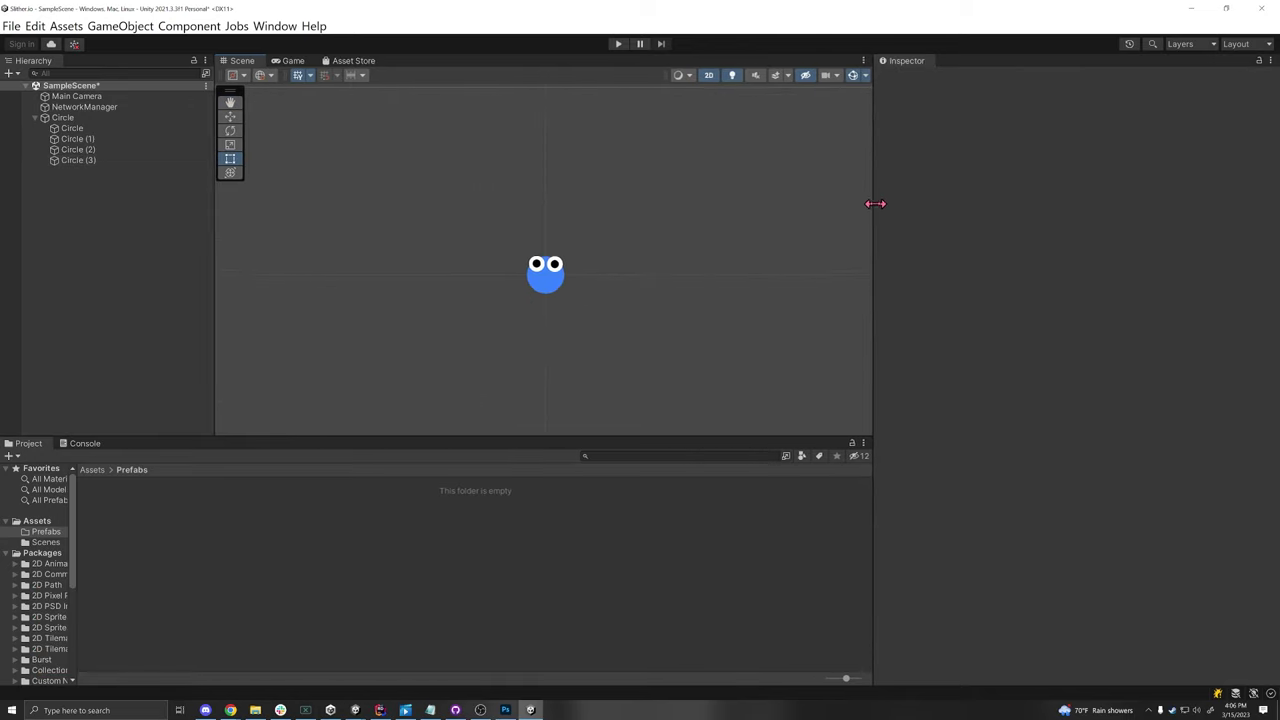
{"action": "left_click", "coordinate": [62, 117]}
{"action": "key", "text": "F2"}
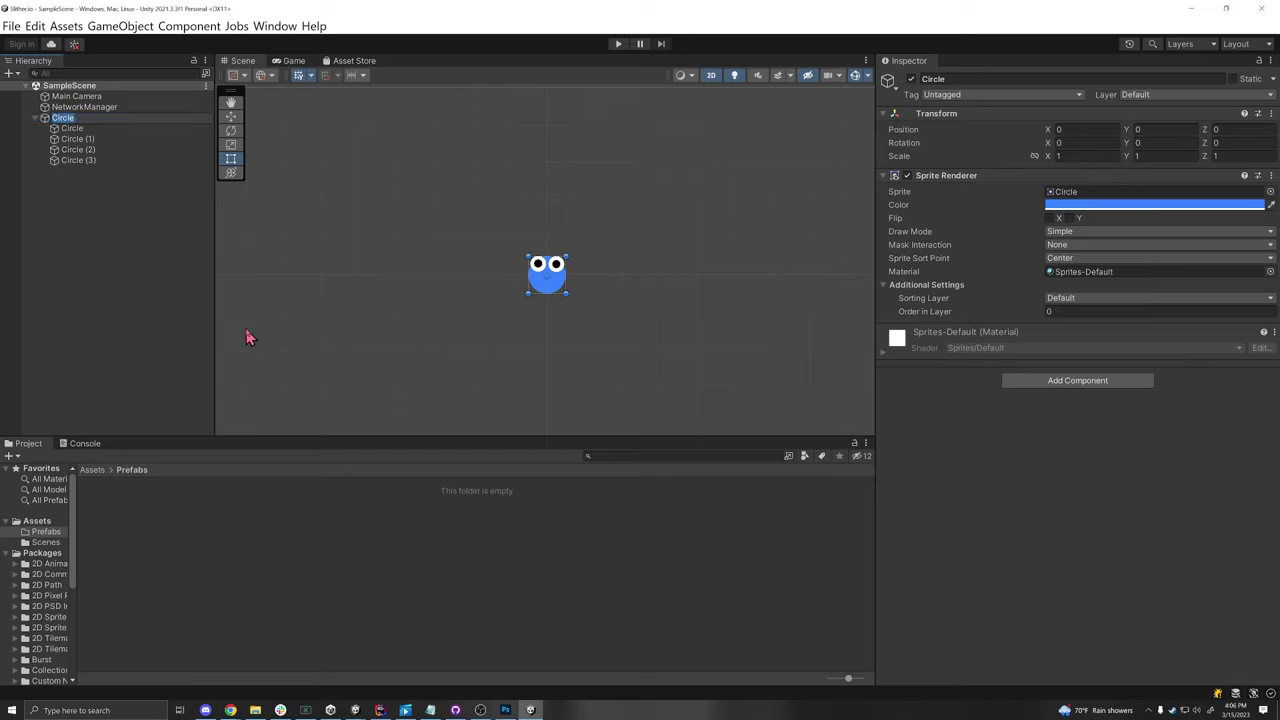
{"action": "type", "text": "Player"}
{"action": "key", "text": "Return"}
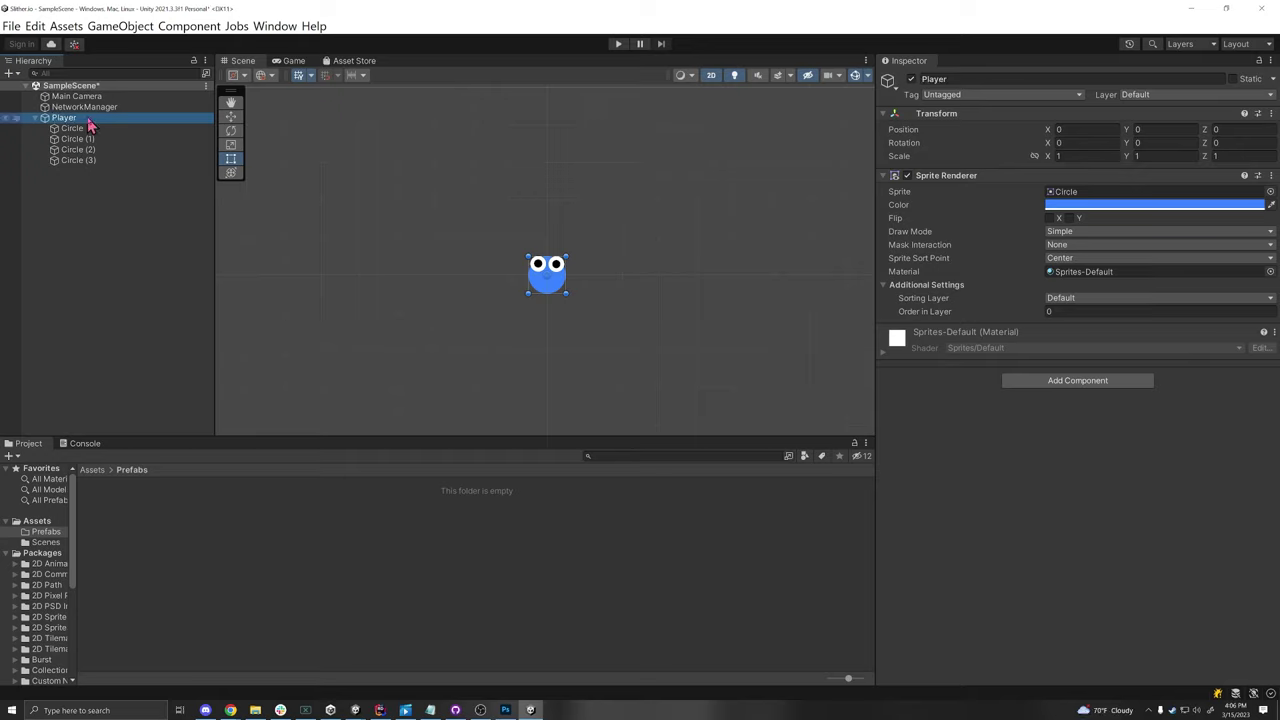
Drag Player into the Prefabs folder to make it a prefab, then frame it in the scene.
{"action": "left_click_drag", "start_coordinate": [88, 120], "coordinate": [163, 500]}
{"action": "left_click", "coordinate": [112, 119]}
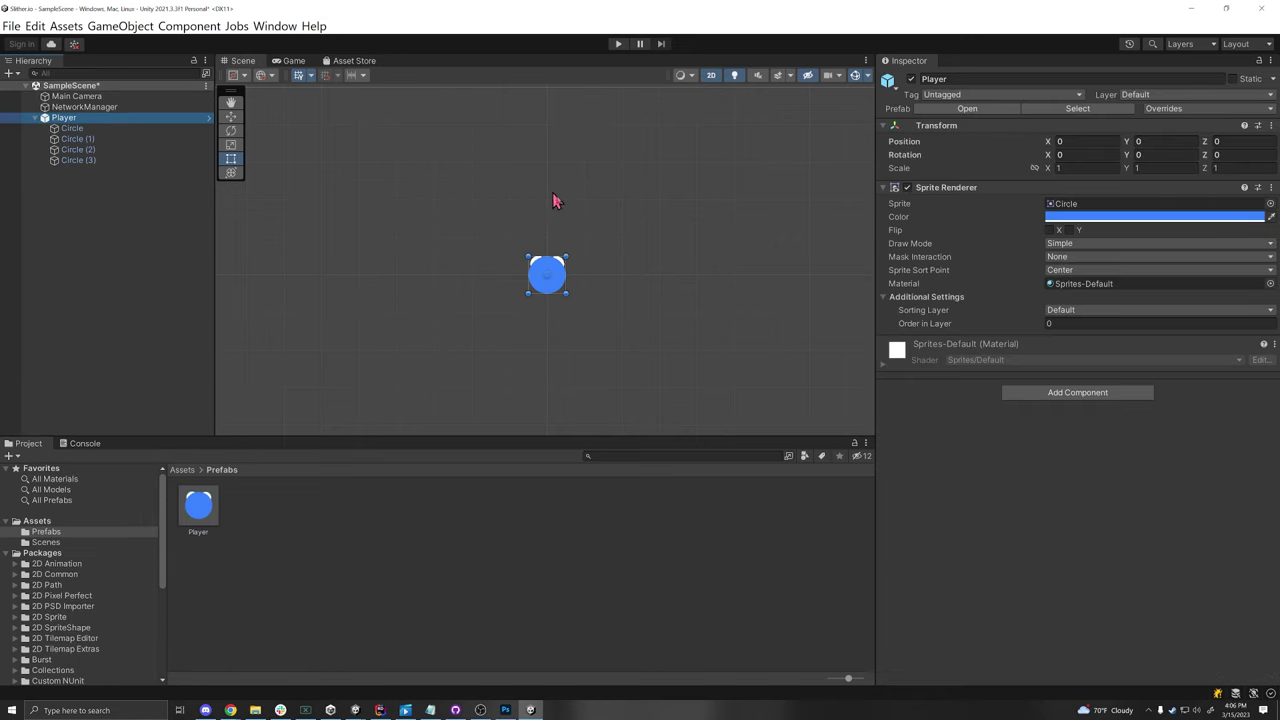
{"action": "scroll", "coordinate": [497, 229], "scroll_direction": "up", "scroll_amount": 8}
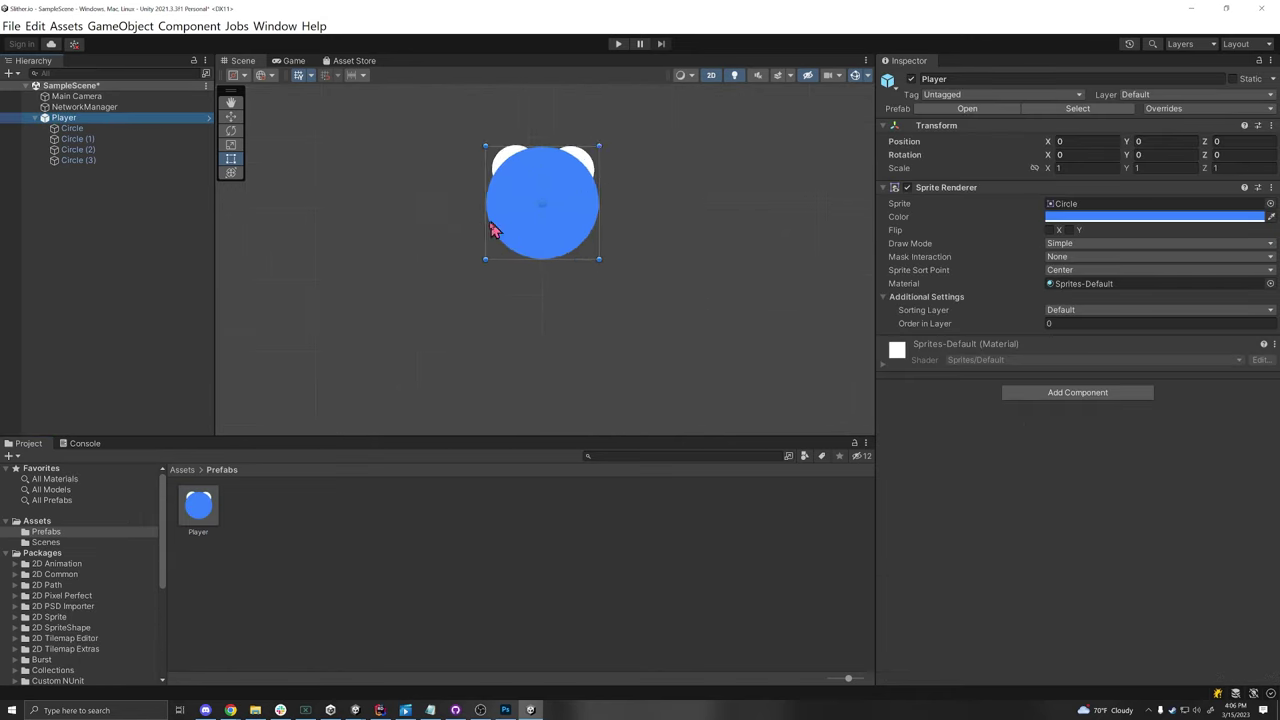
{"action": "middle_click_drag", "start_coordinate": [615, 201], "coordinate": [583, 251]}
Set Order in Layer to 1 on the eye and pupil circles so they draw over the body.
{"action": "left_click", "coordinate": [66, 128]}
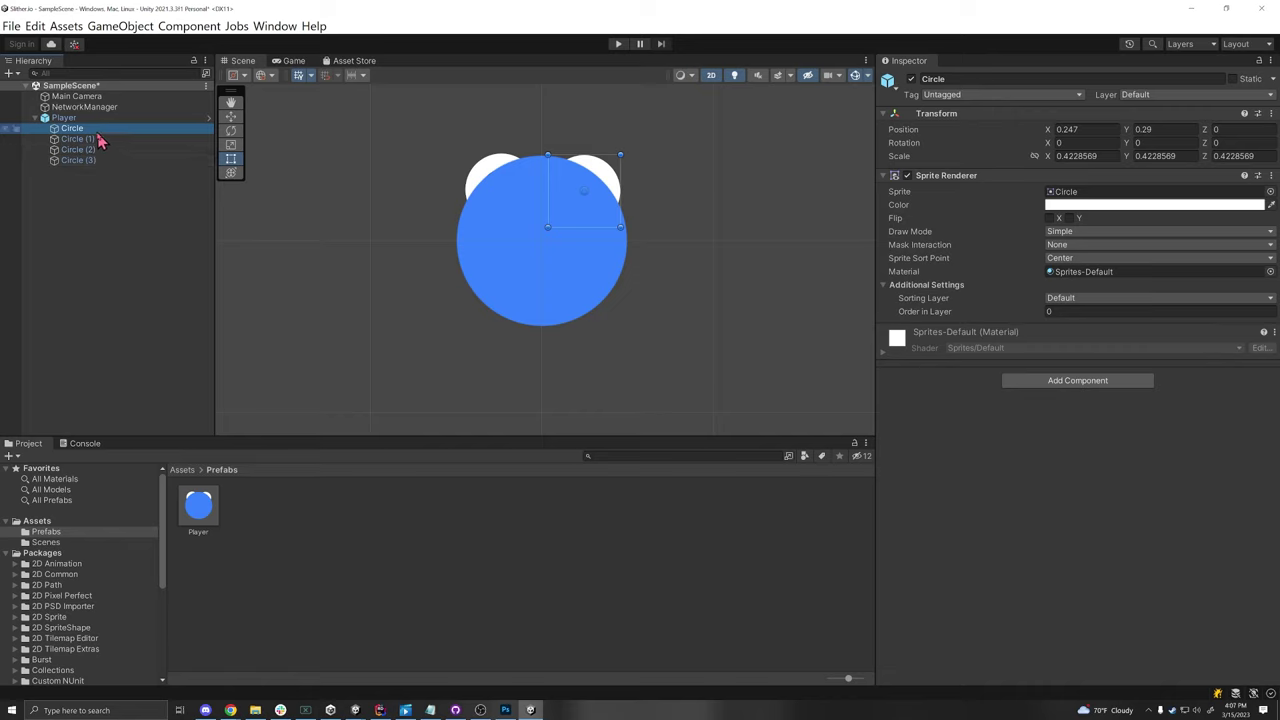
{"action": "left_click", "coordinate": [1121, 311]}
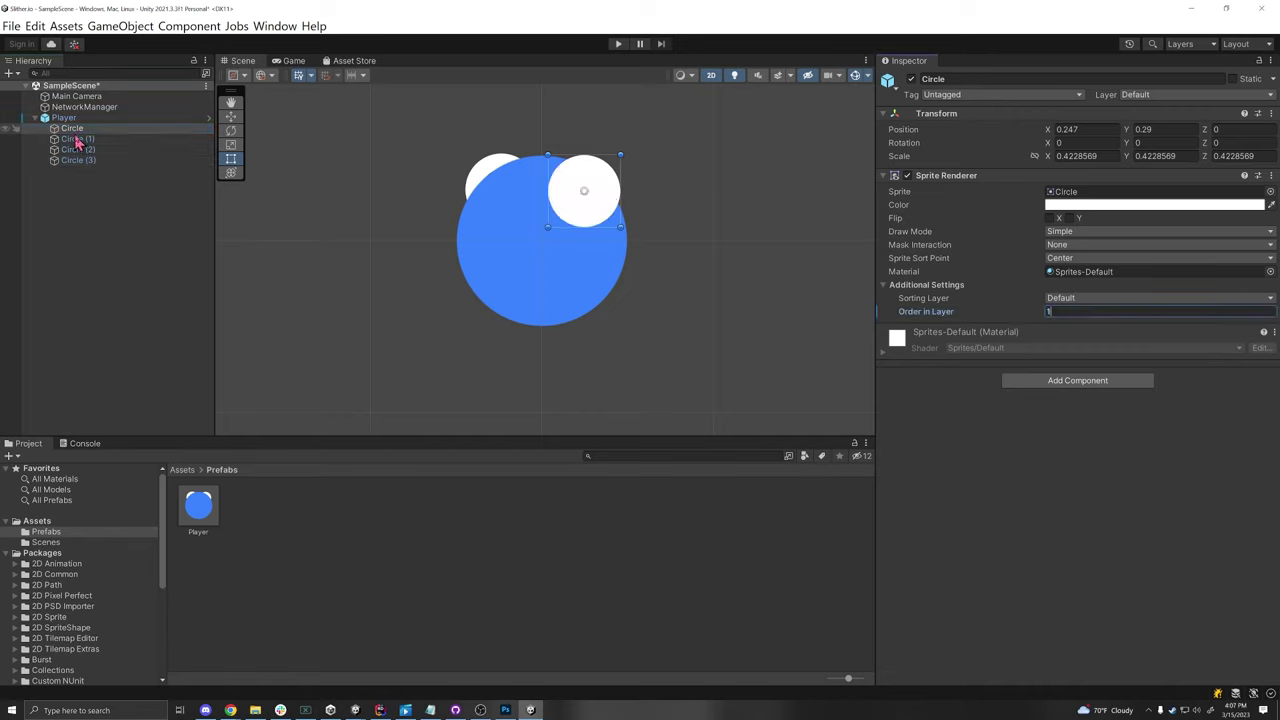
{"action": "left_click", "coordinate": [75, 139]}
{"action": "left_click", "coordinate": [1029, 316]}
{"action": "left_click", "coordinate": [500, 190]}
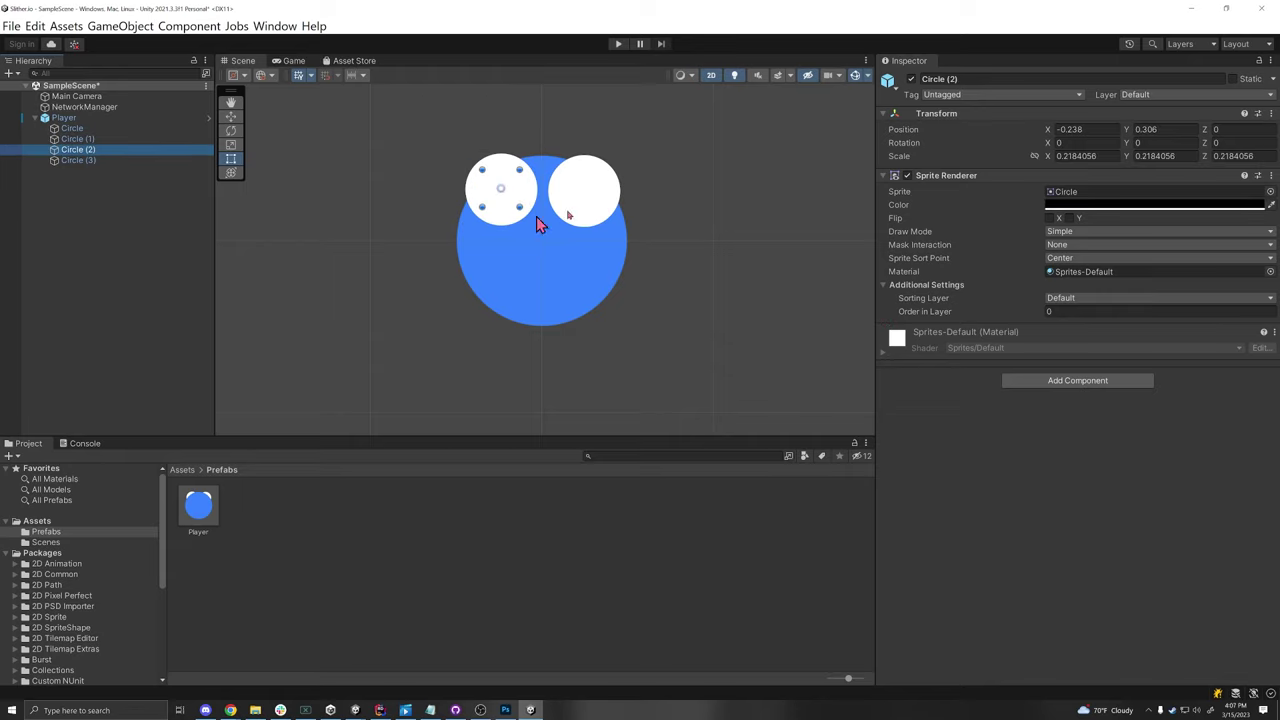
{"action": "left_click", "coordinate": [1110, 298]}
{"action": "left_click", "coordinate": [1028, 316]}
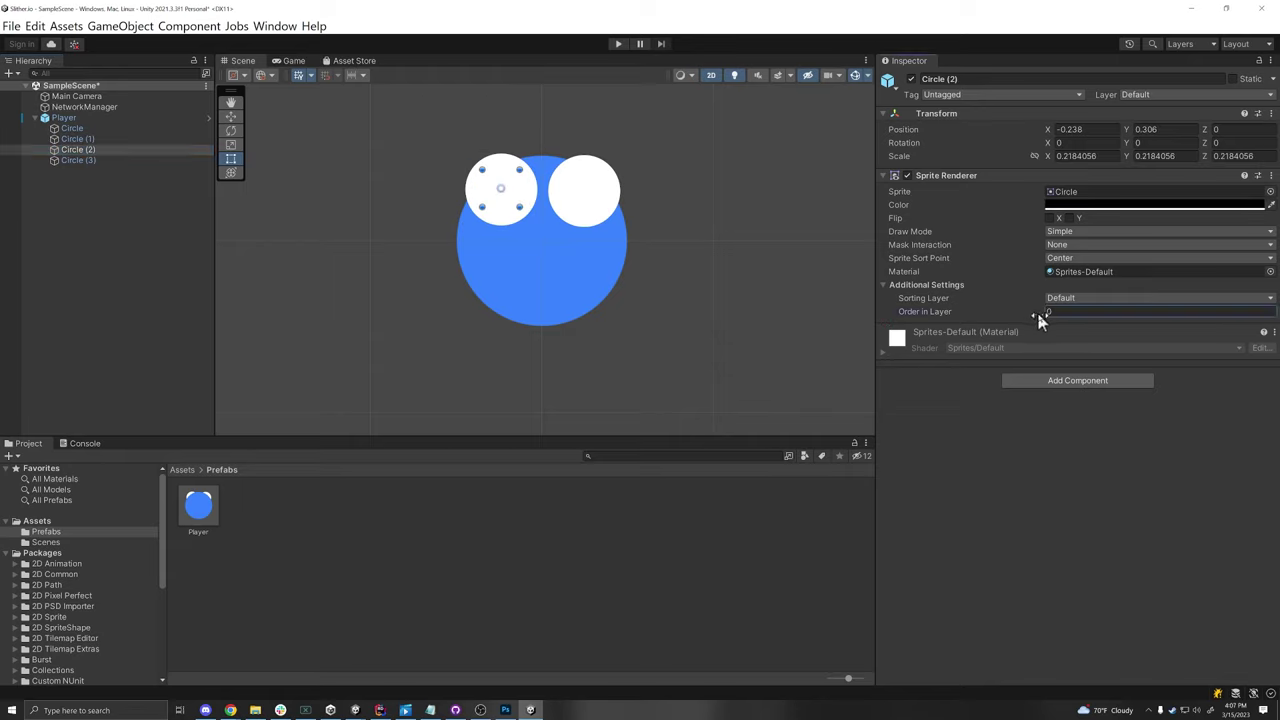
{"action": "type", "text": "1"}
{"action": "left_click", "coordinate": [78, 160]}
{"action": "left_click", "coordinate": [1112, 311]}
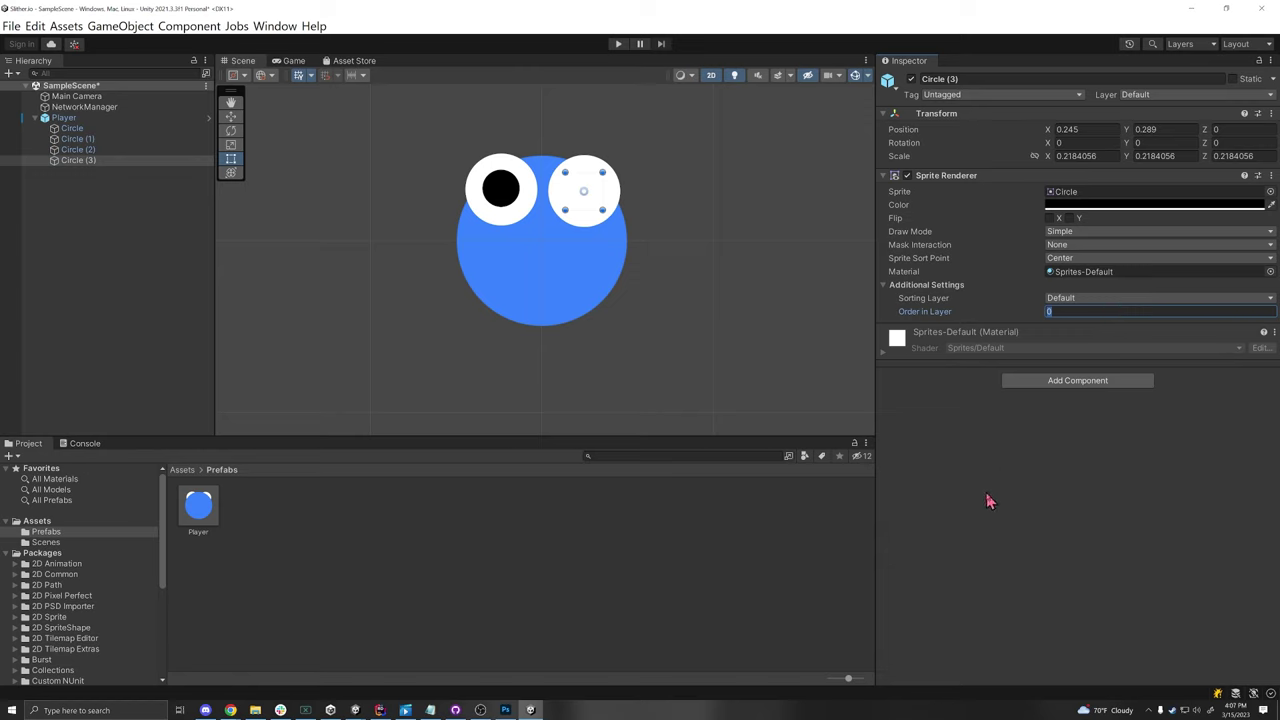
{"action": "type", "text": "1"}
{"action": "left_click", "coordinate": [606, 534]}
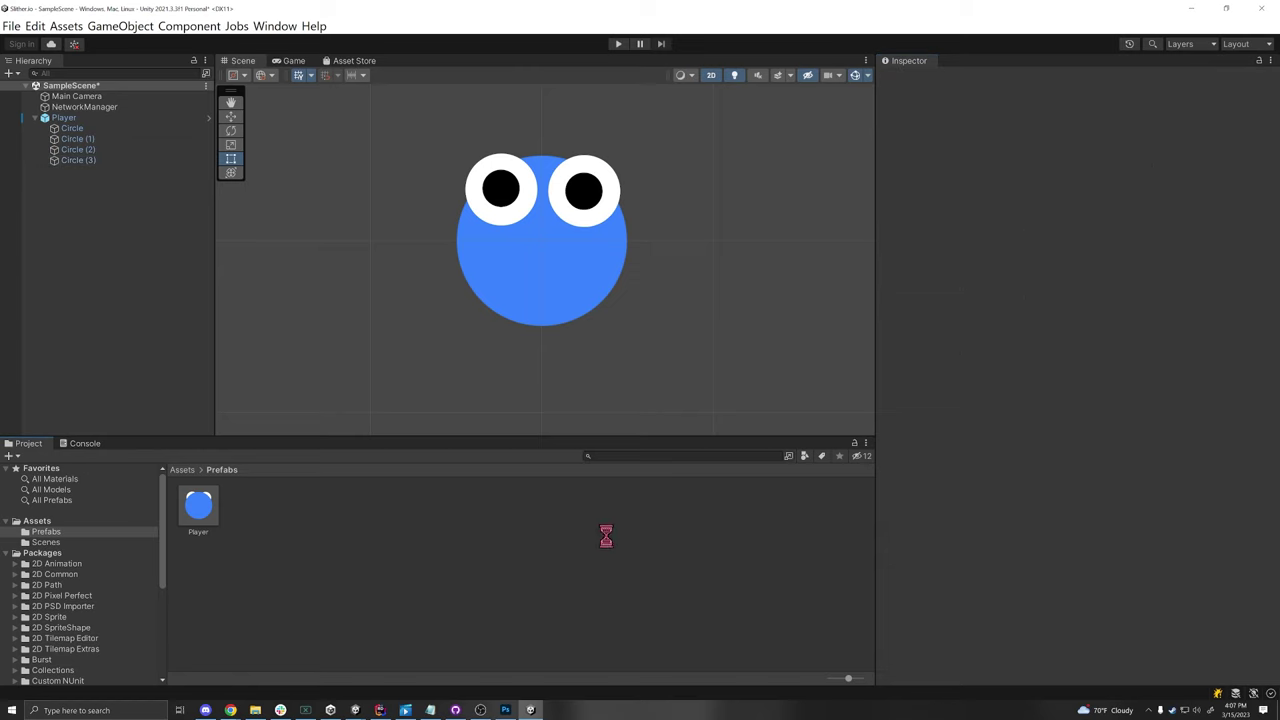
Apply all overrides to the Player prefab, then delete Player from the scene.
{"action": "left_click", "coordinate": [541, 280]}
{"action": "left_click", "coordinate": [1259, 110]}
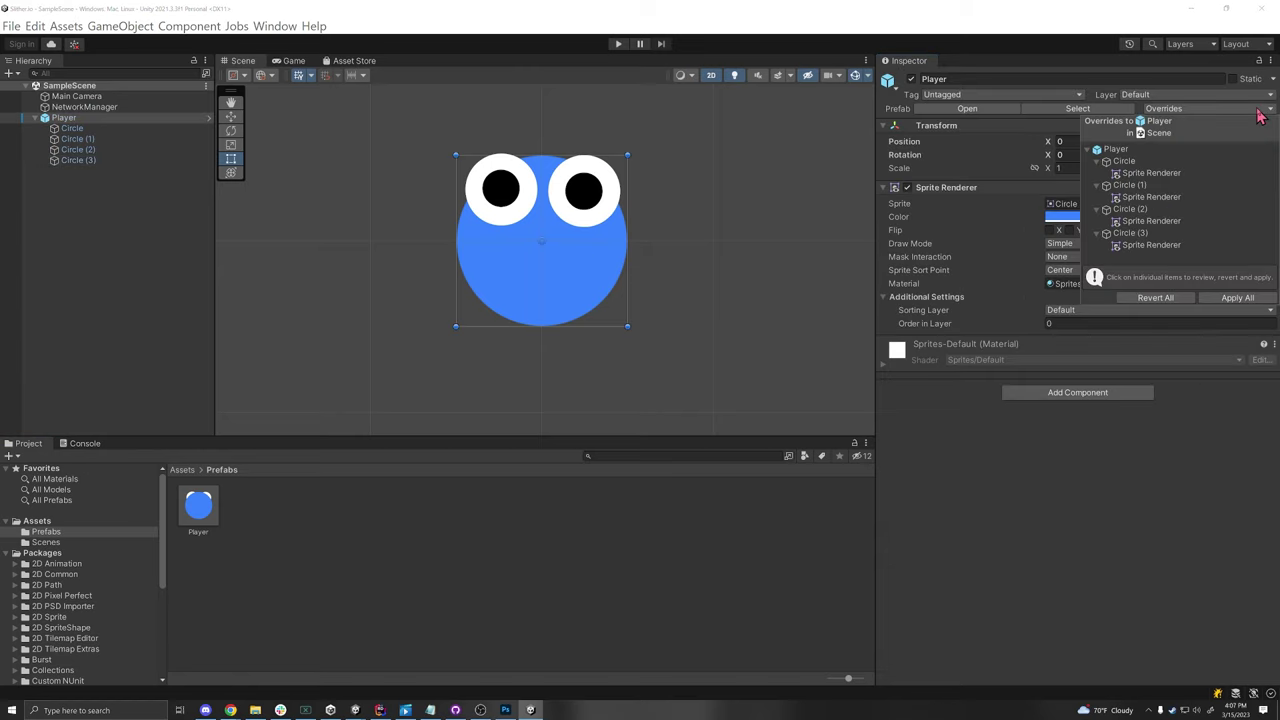
{"action": "left_click", "coordinate": [1237, 297]}
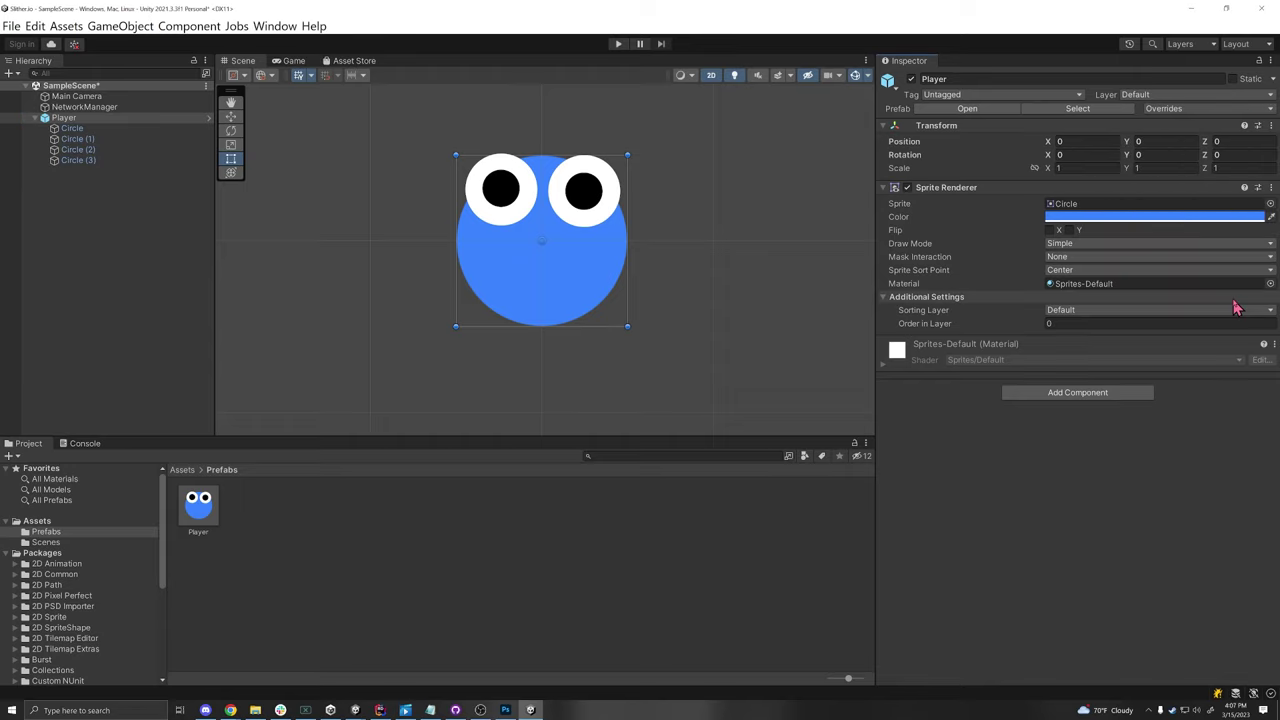
{"action": "left_click", "coordinate": [100, 118]}
{"action": "key", "text": "Delete"}
Assign the Player prefab as NetworkManager's Player Prefab and its NetworkPrefabs entry.
{"action": "left_click", "coordinate": [90, 108]}
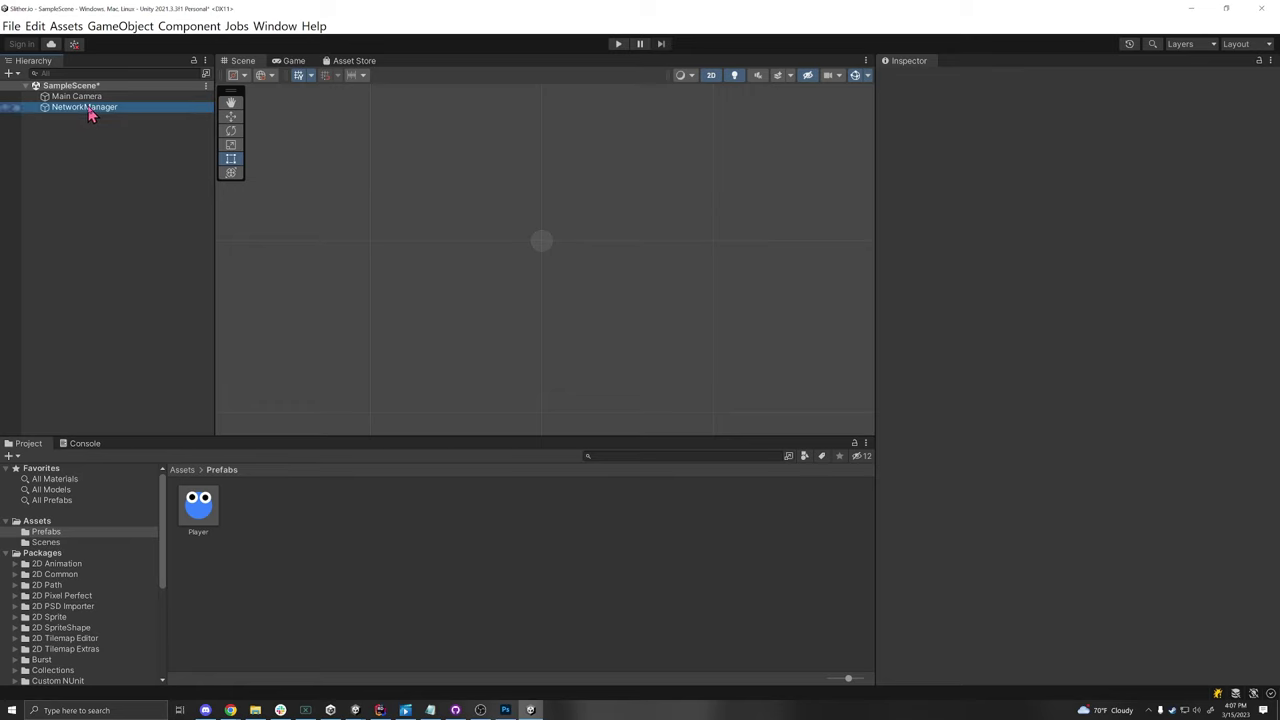
{"action": "left_click_drag", "start_coordinate": [993, 214], "coordinate": [1066, 228]}
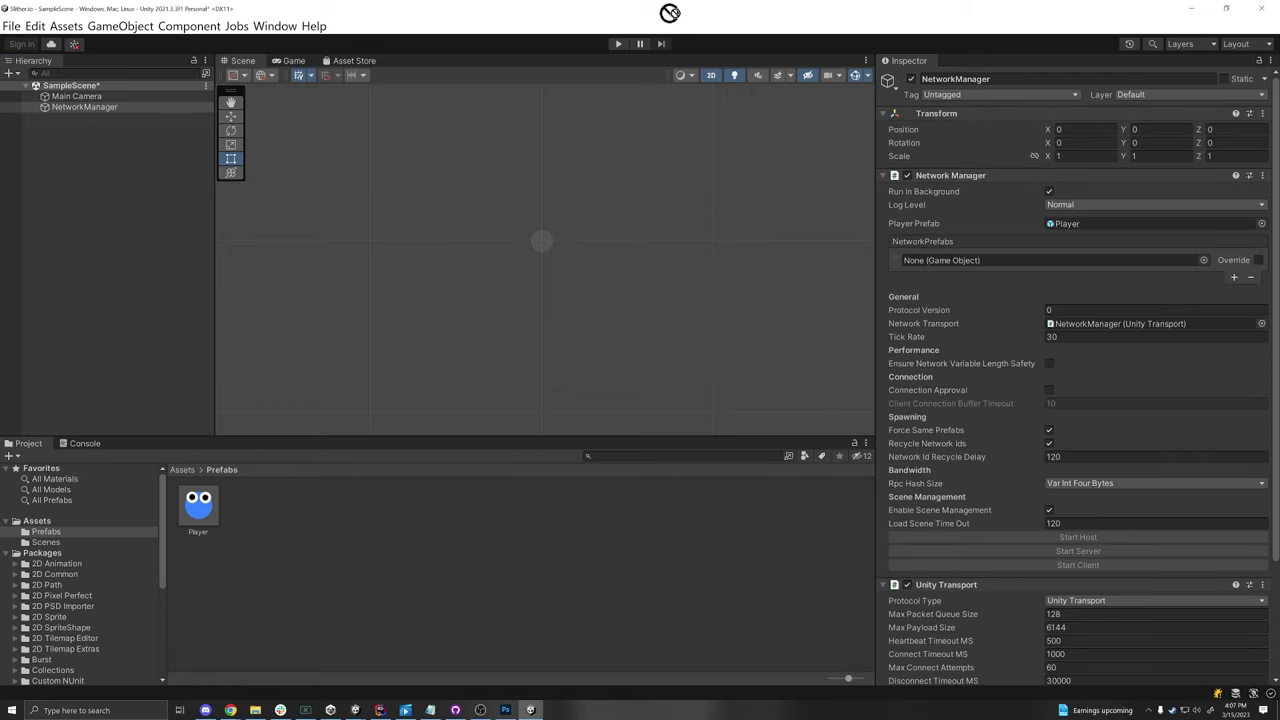
{"action": "left_click_drag", "start_coordinate": [669, 12], "coordinate": [961, 265]}
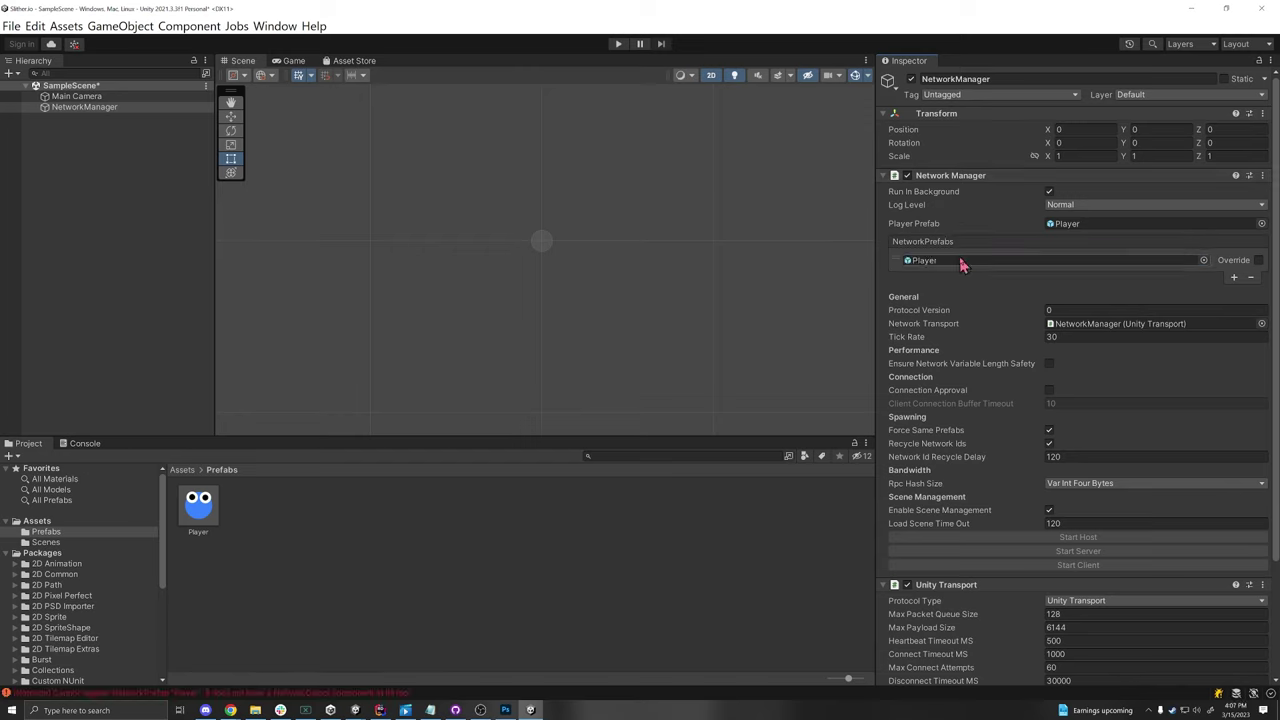
Read the missing-NetworkObject Console error and select the Player prefab in Prefabs.
{"action": "left_click", "coordinate": [117, 694]}
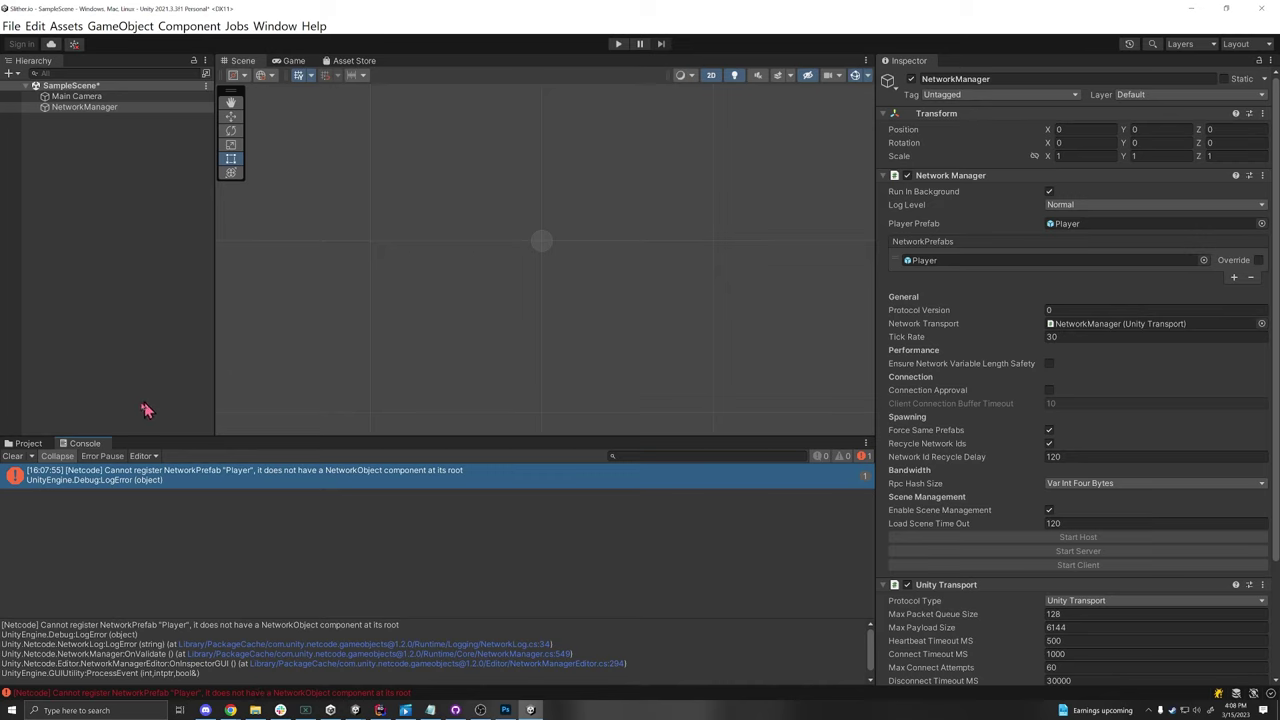
{"action": "left_click", "coordinate": [28, 443]}
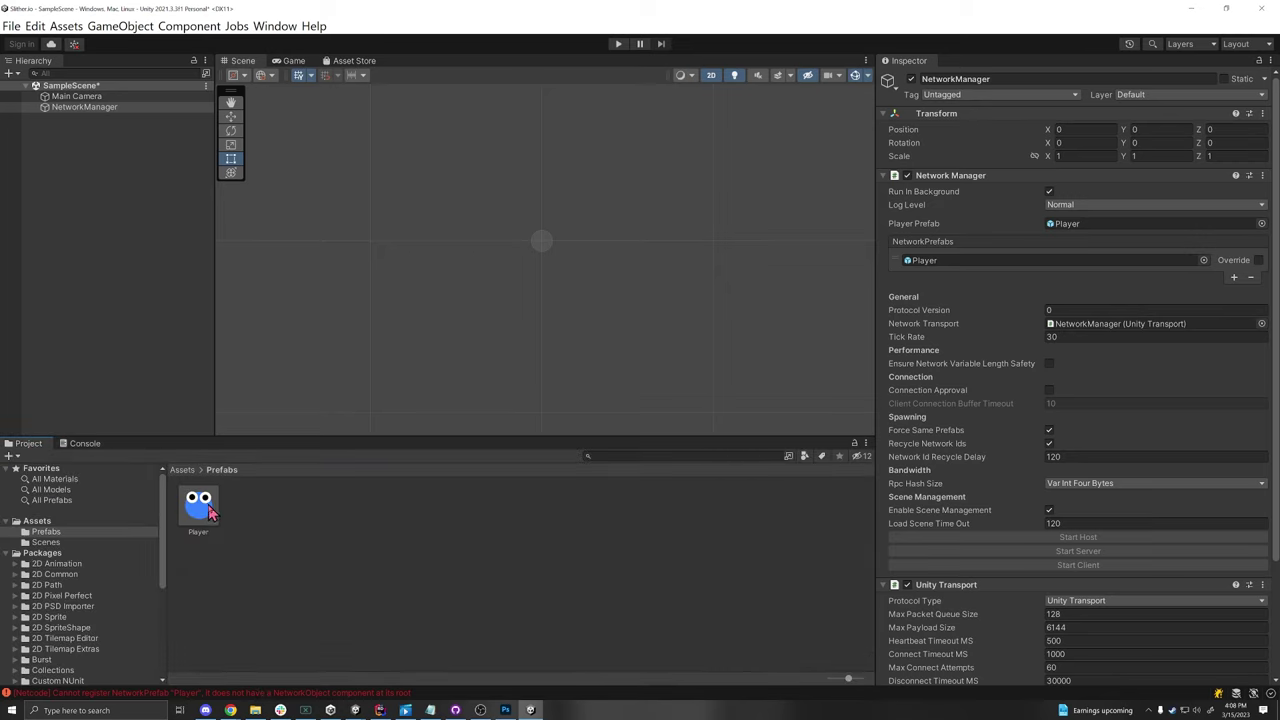
{"action": "left_click", "coordinate": [198, 505]}
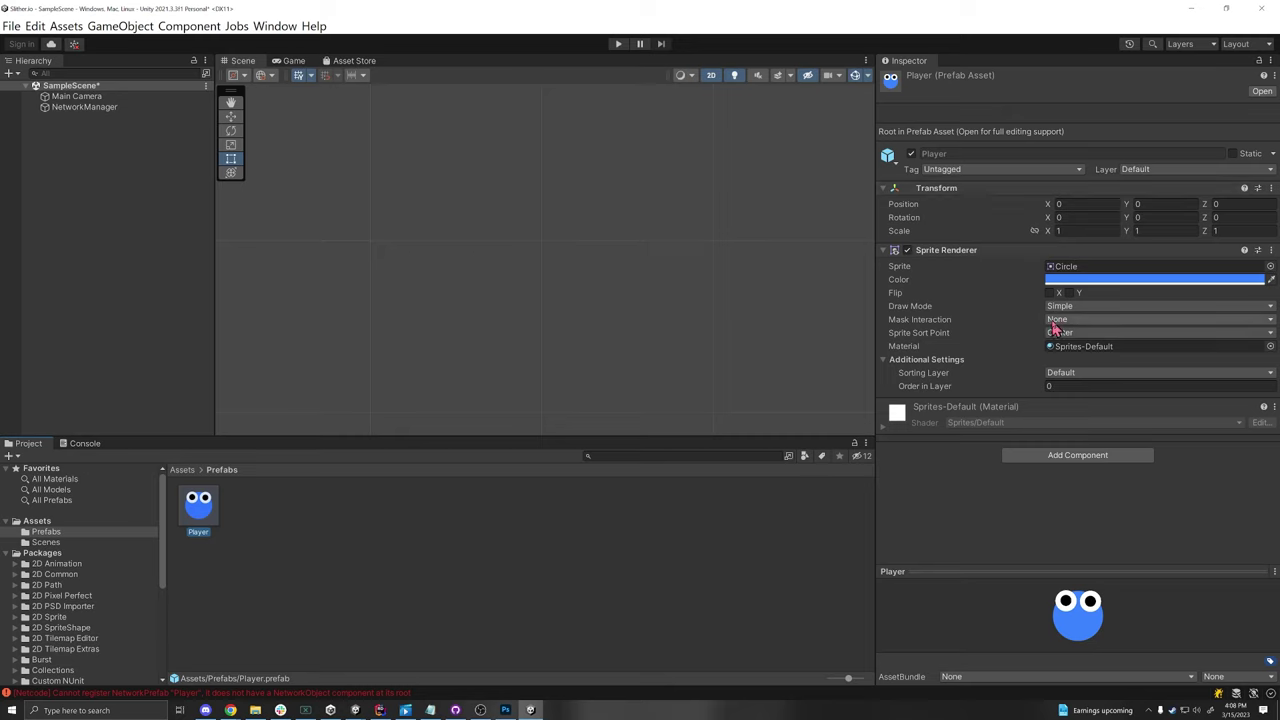
Add a Network Object component to the Player prefab and clear the Console errors.
{"action": "left_click", "coordinate": [1056, 455]}
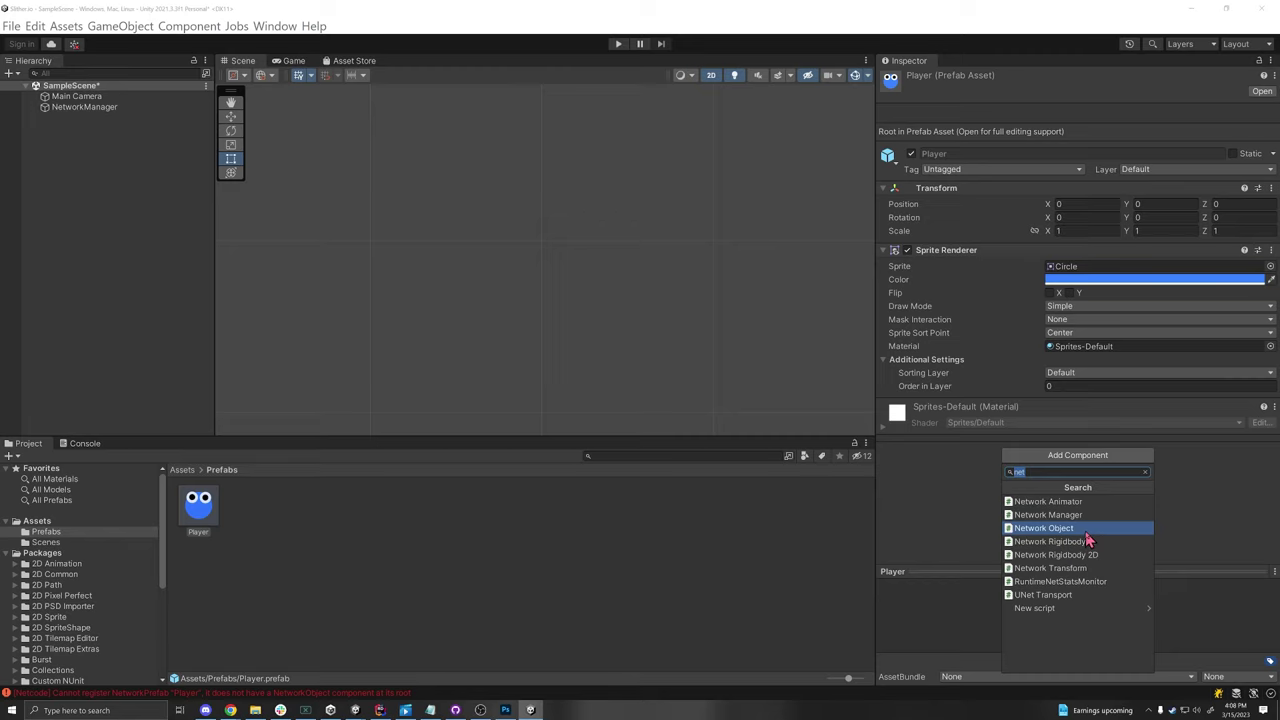
{"action": "left_click", "coordinate": [1074, 529]}
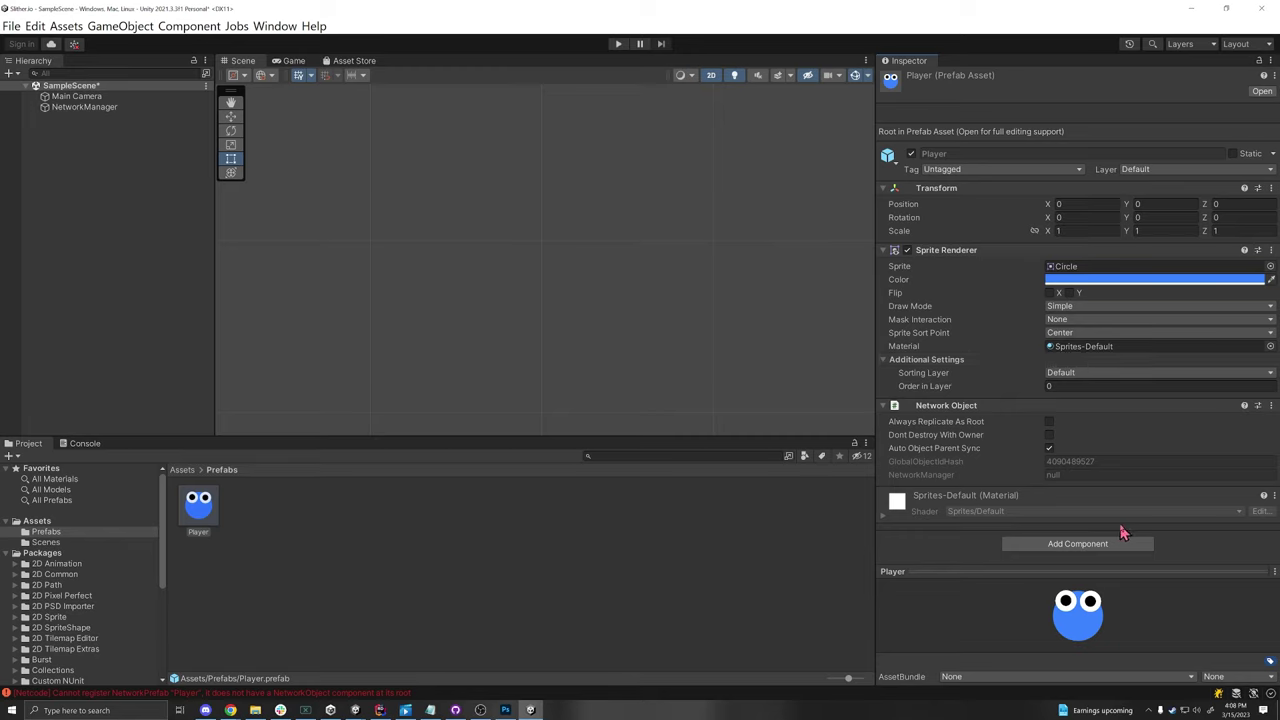
{"action": "left_click", "coordinate": [200, 692]}
{"action": "left_click", "coordinate": [14, 456]}
{"action": "left_click", "coordinate": [28, 443]}
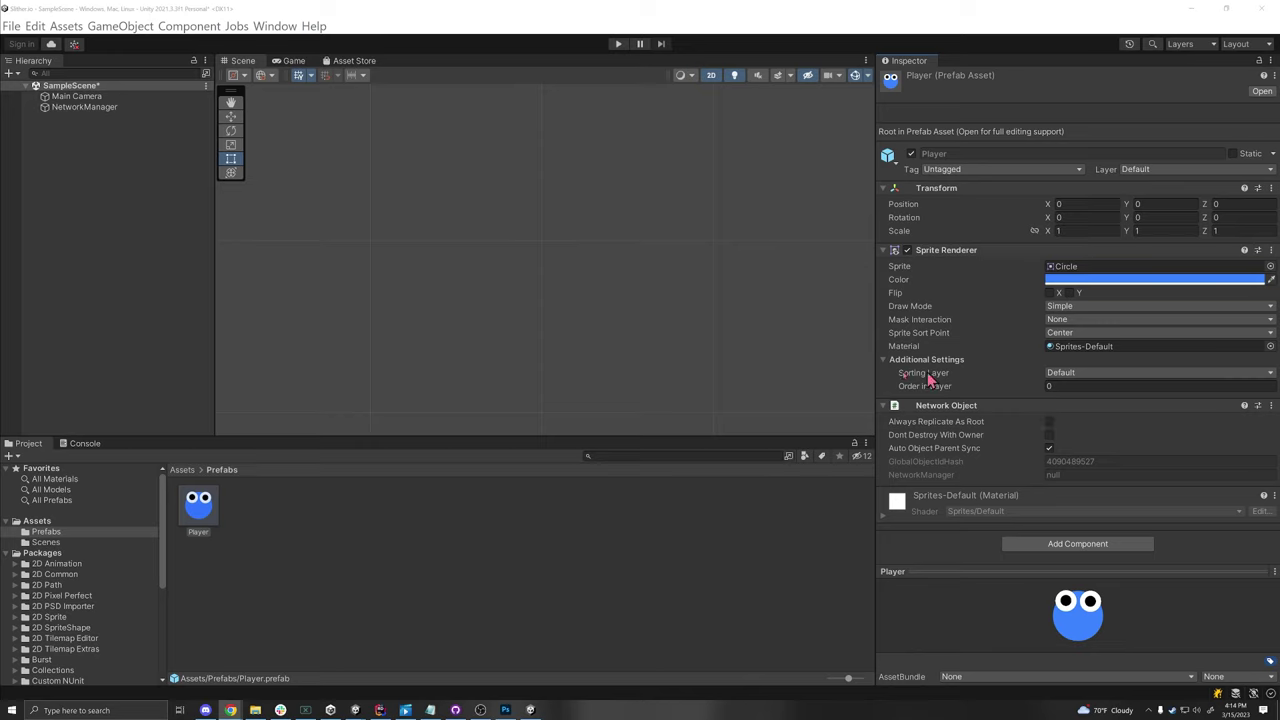
{"action": "left_click", "coordinate": [1049, 447]}
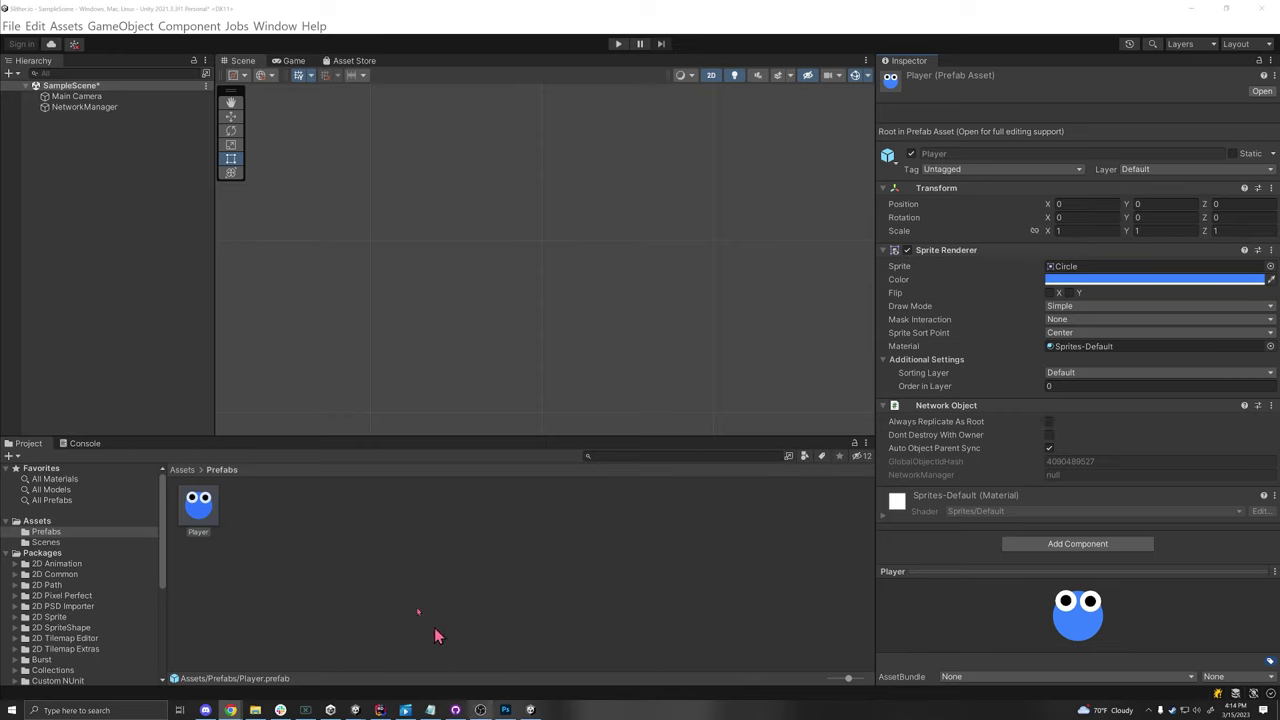